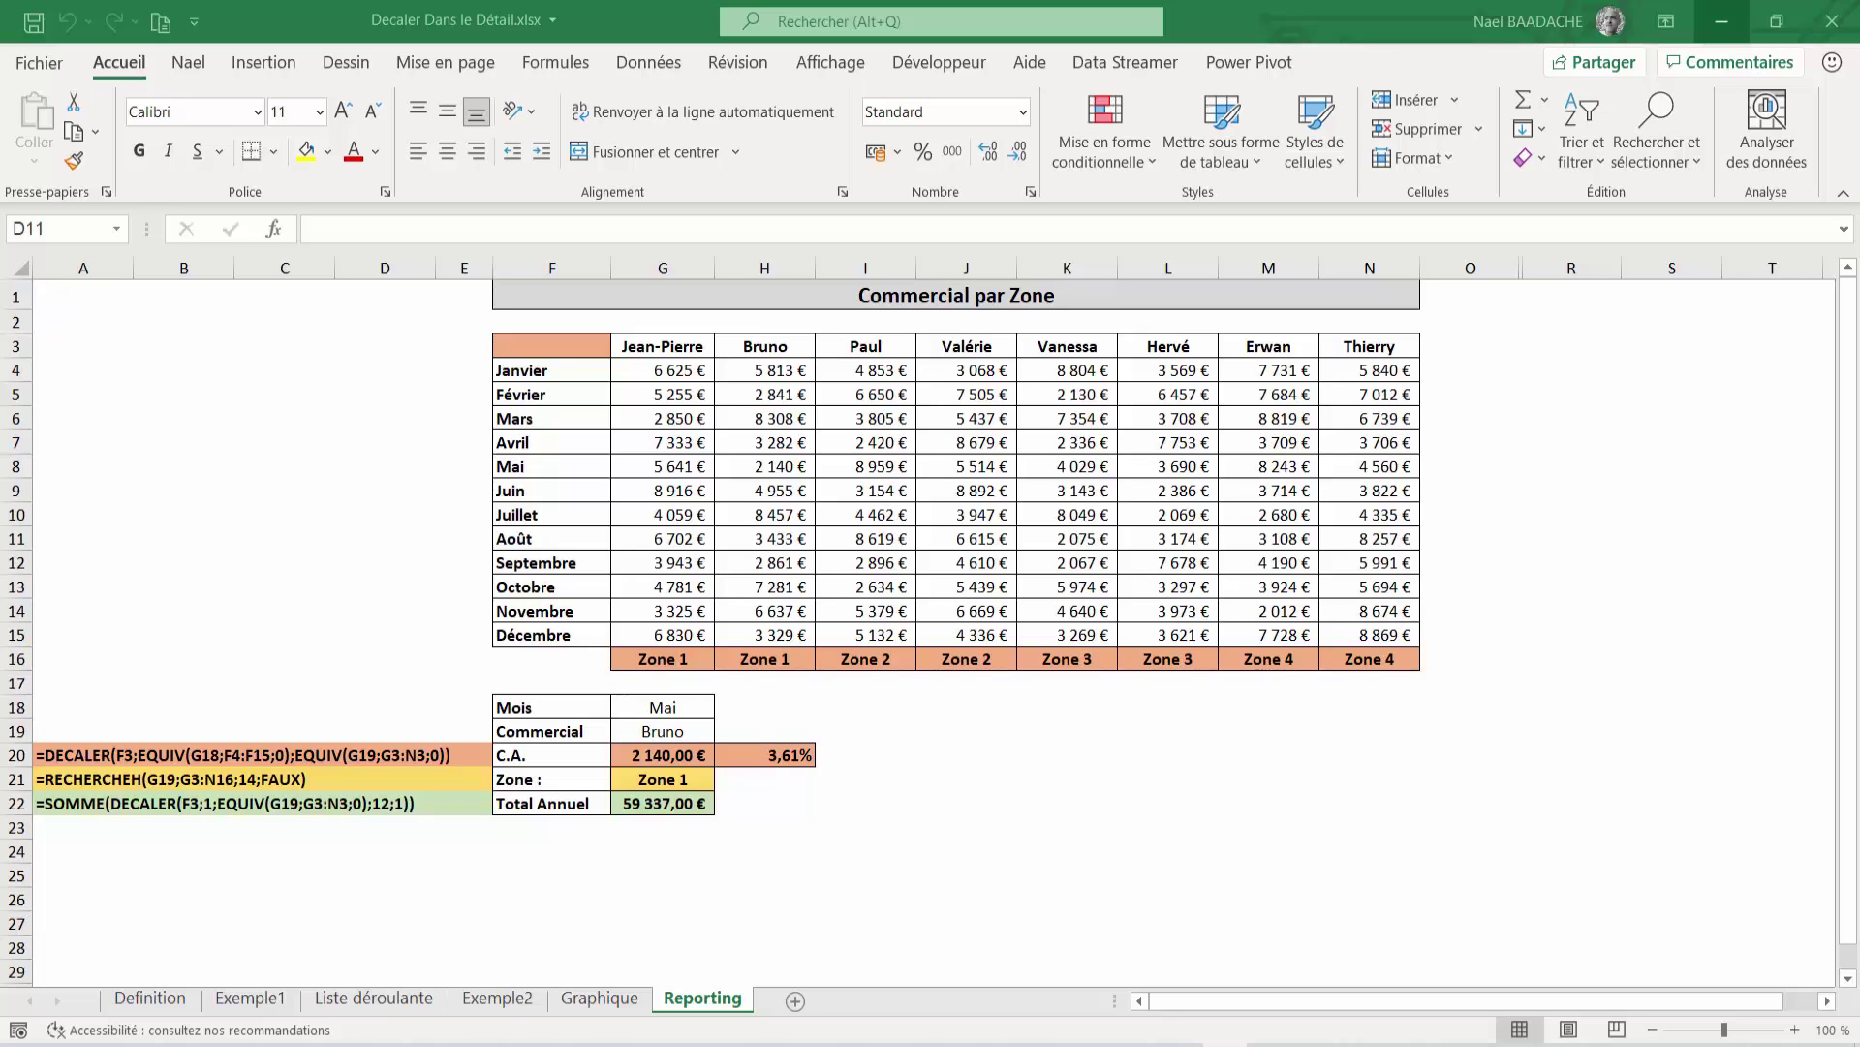
Step: Select empty cells in columns B–D, then select the whole worksheet and clear it
left_click(282, 431)
left_click(294, 361)
left_click(326, 473)
left_click(393, 437)
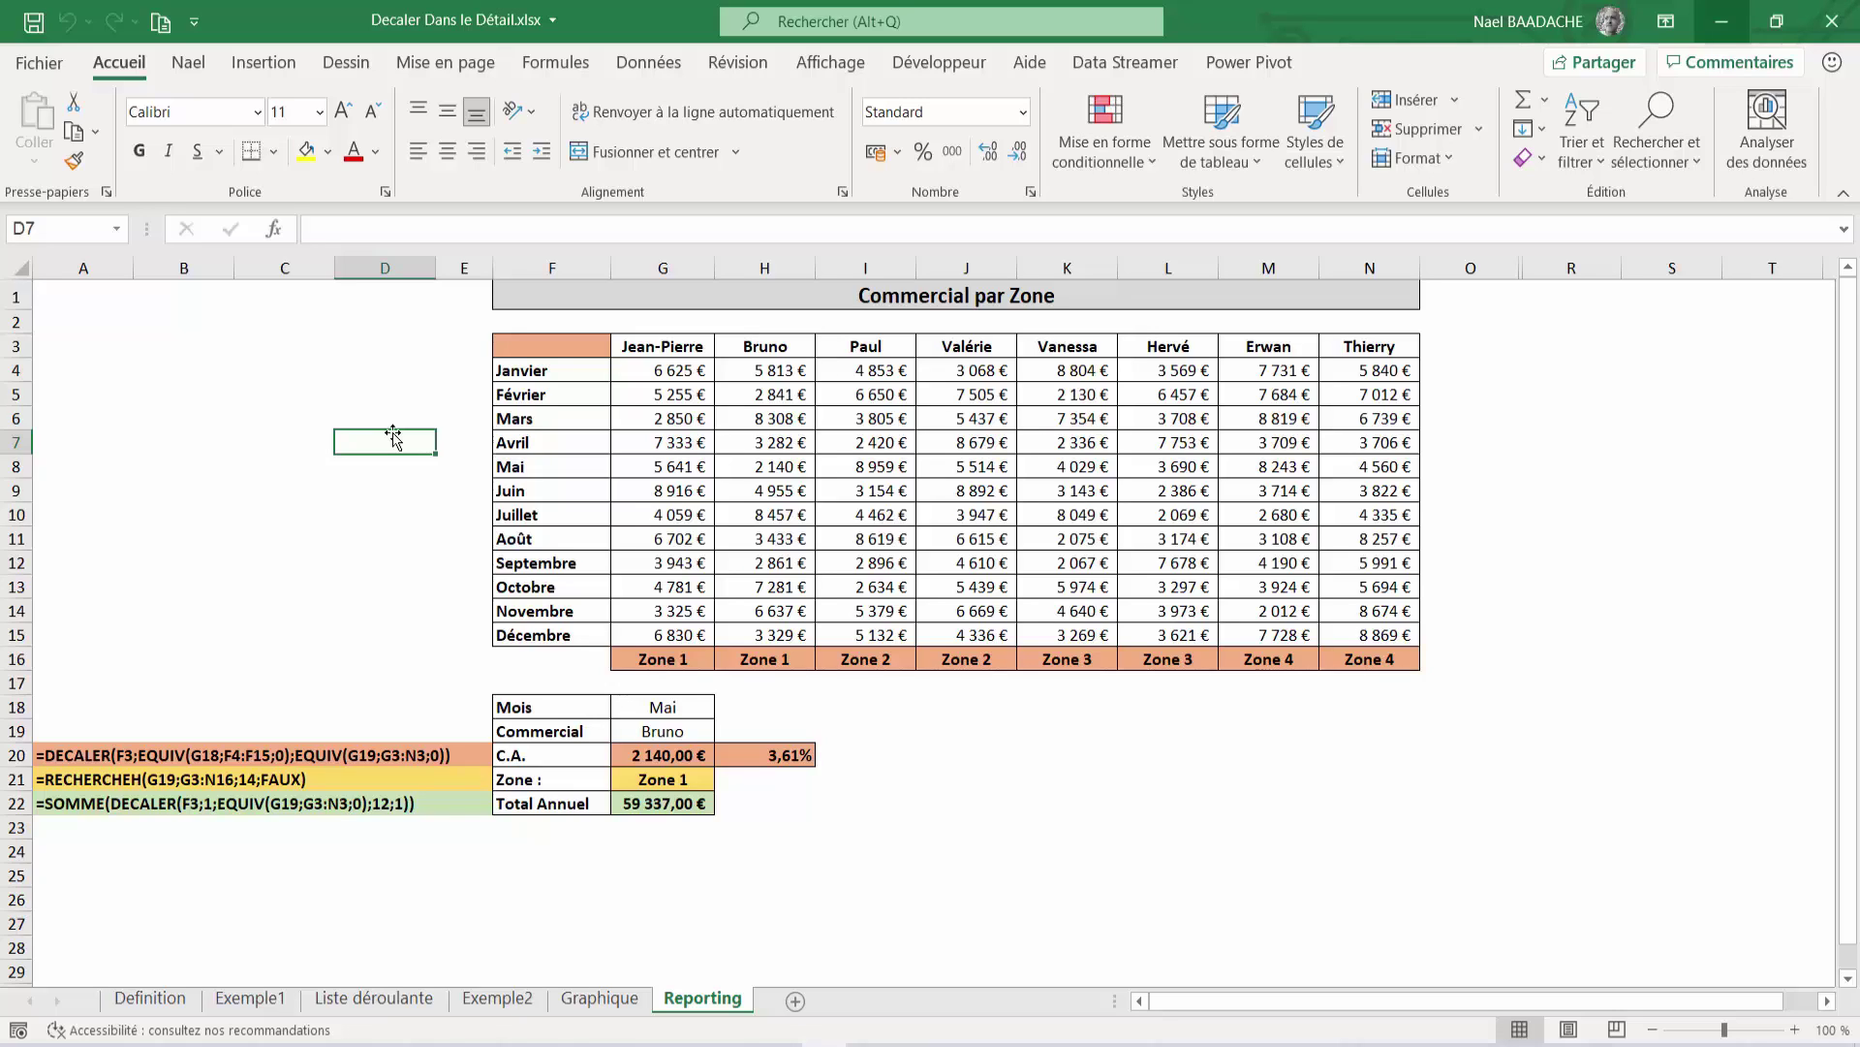
left_click(198, 340)
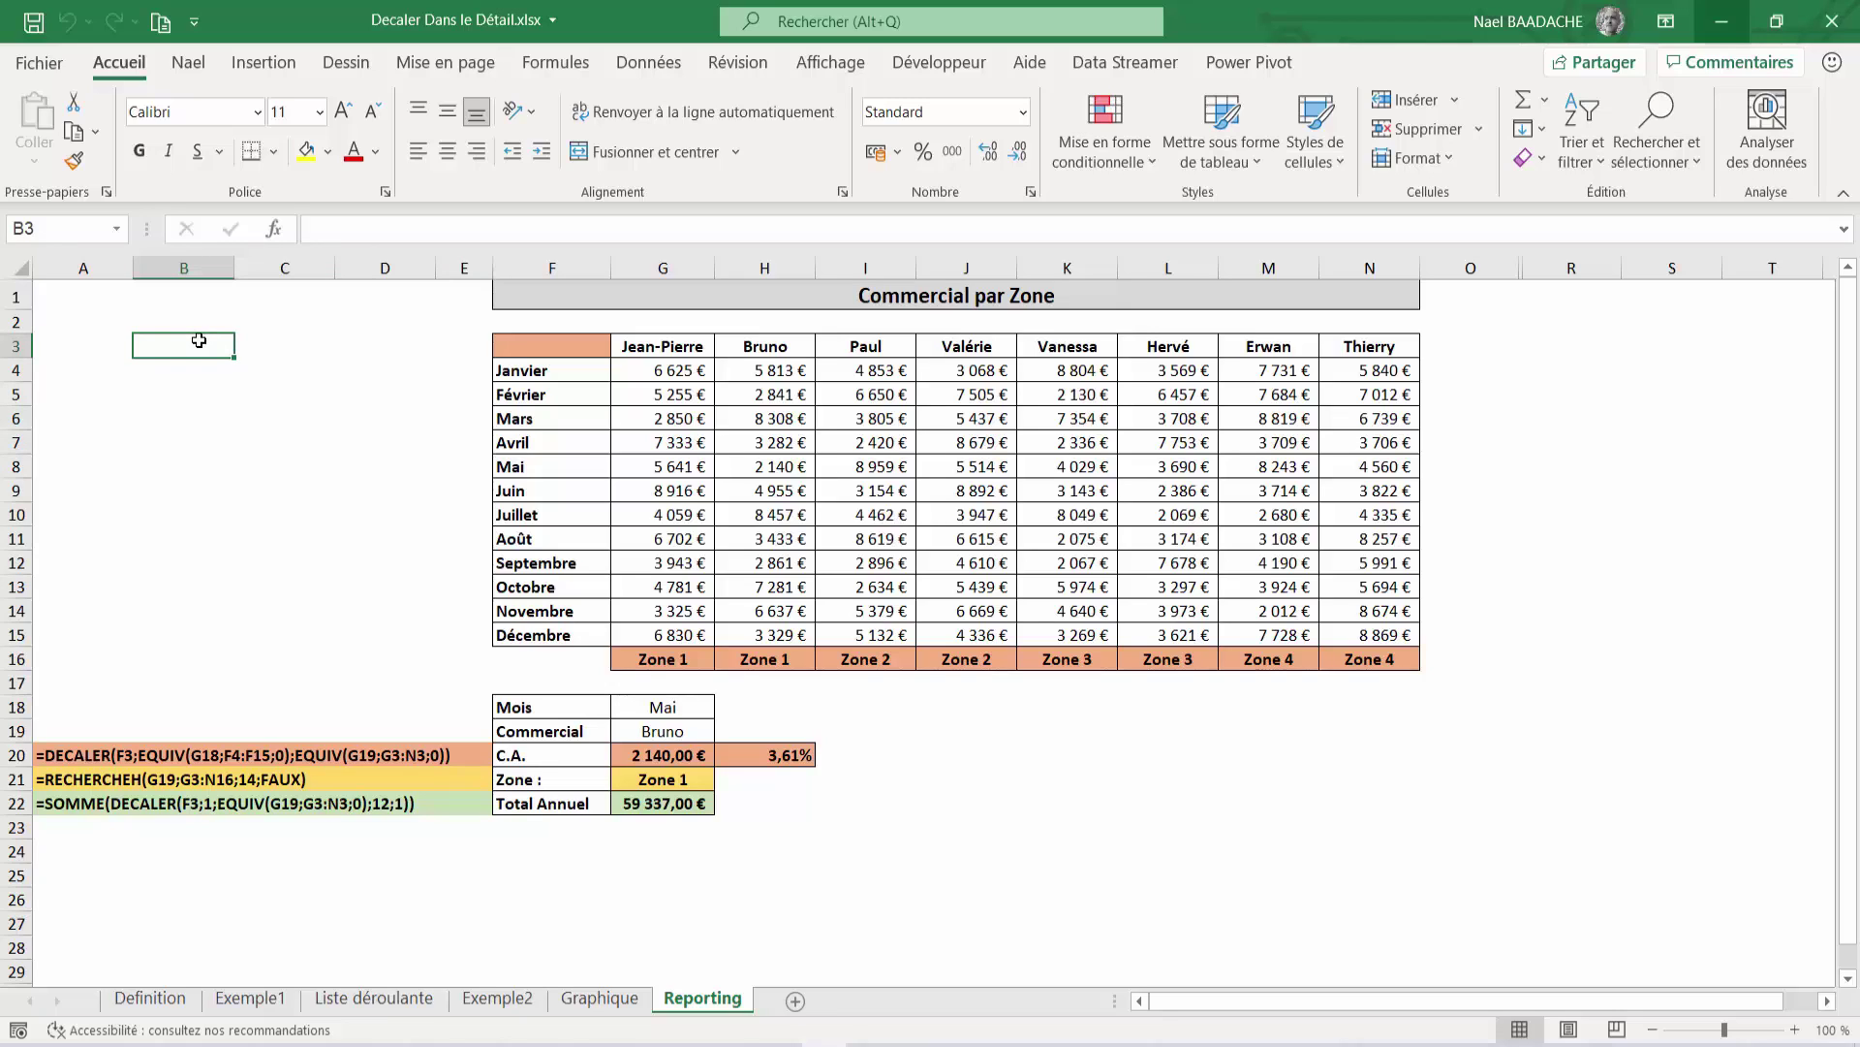
key("ctrl+a")
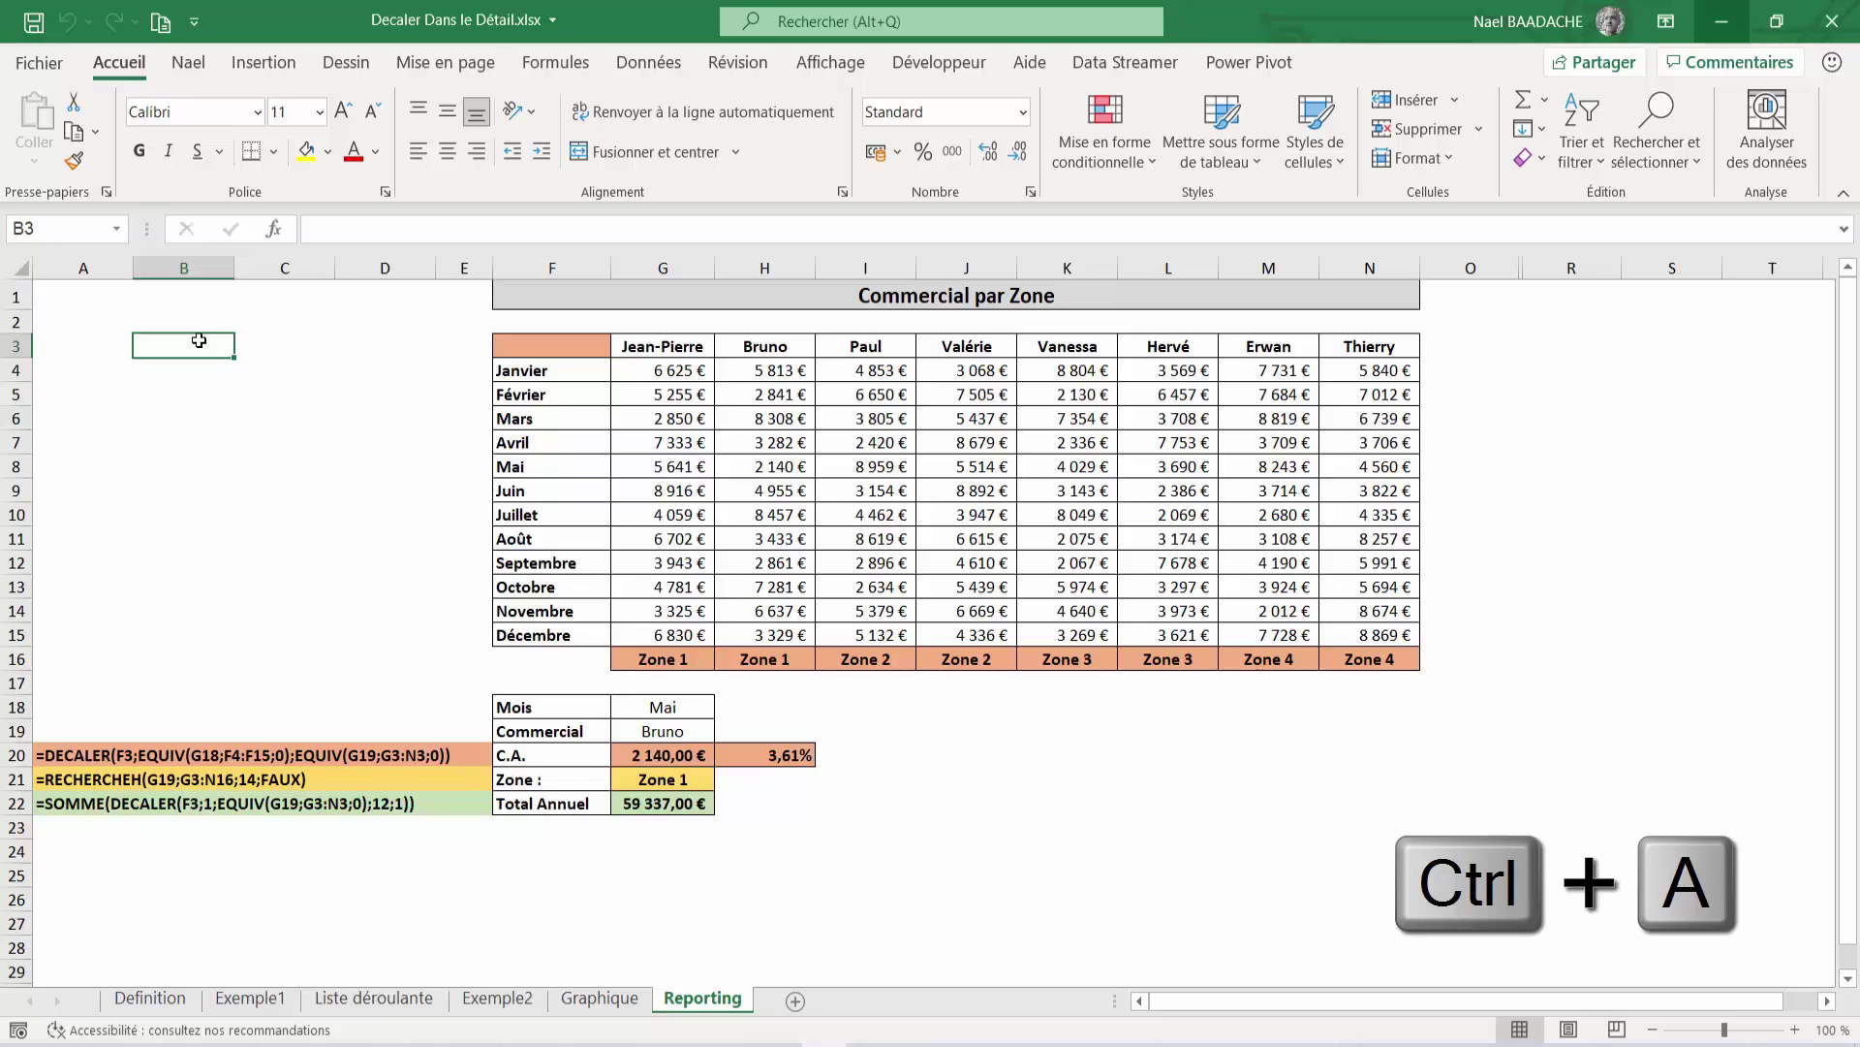
key("ctrl+a")
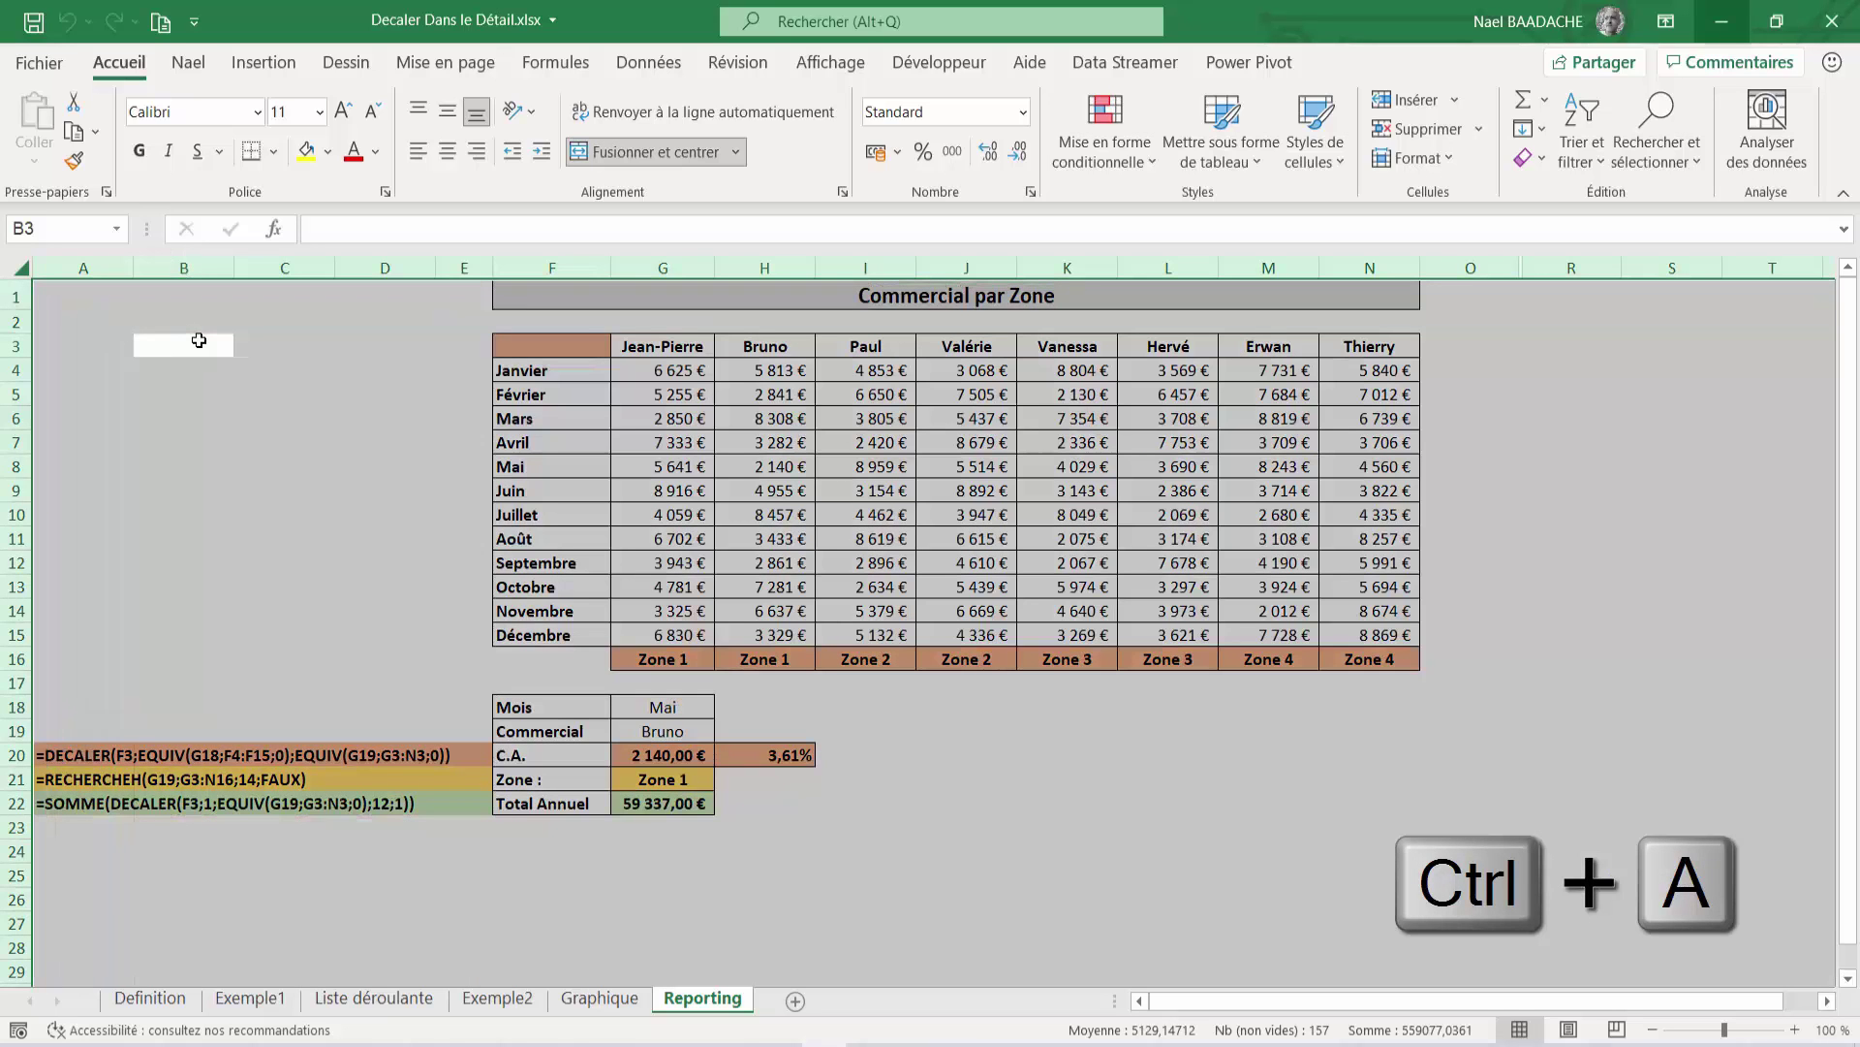
left_click(271, 435)
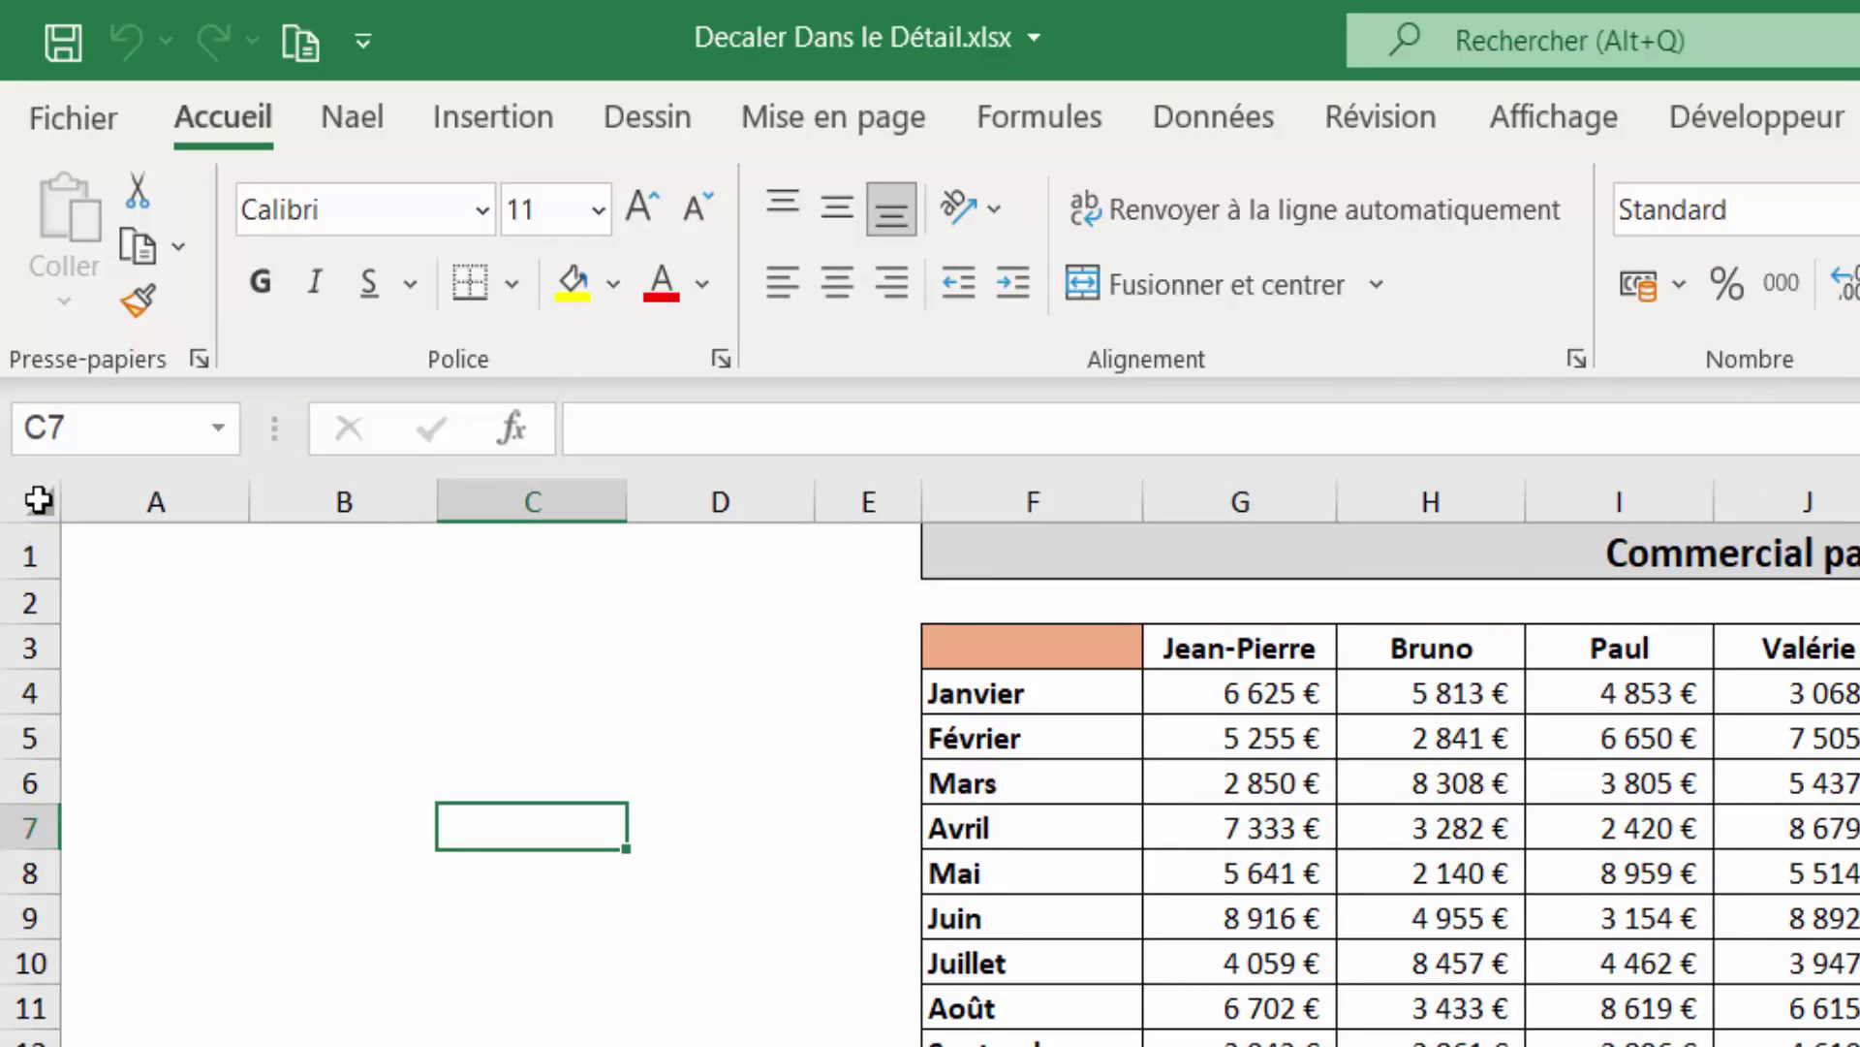
Step: Select all cells and uncheck Verrouillée in the Format de cellule Protection settings
left_click(39, 500)
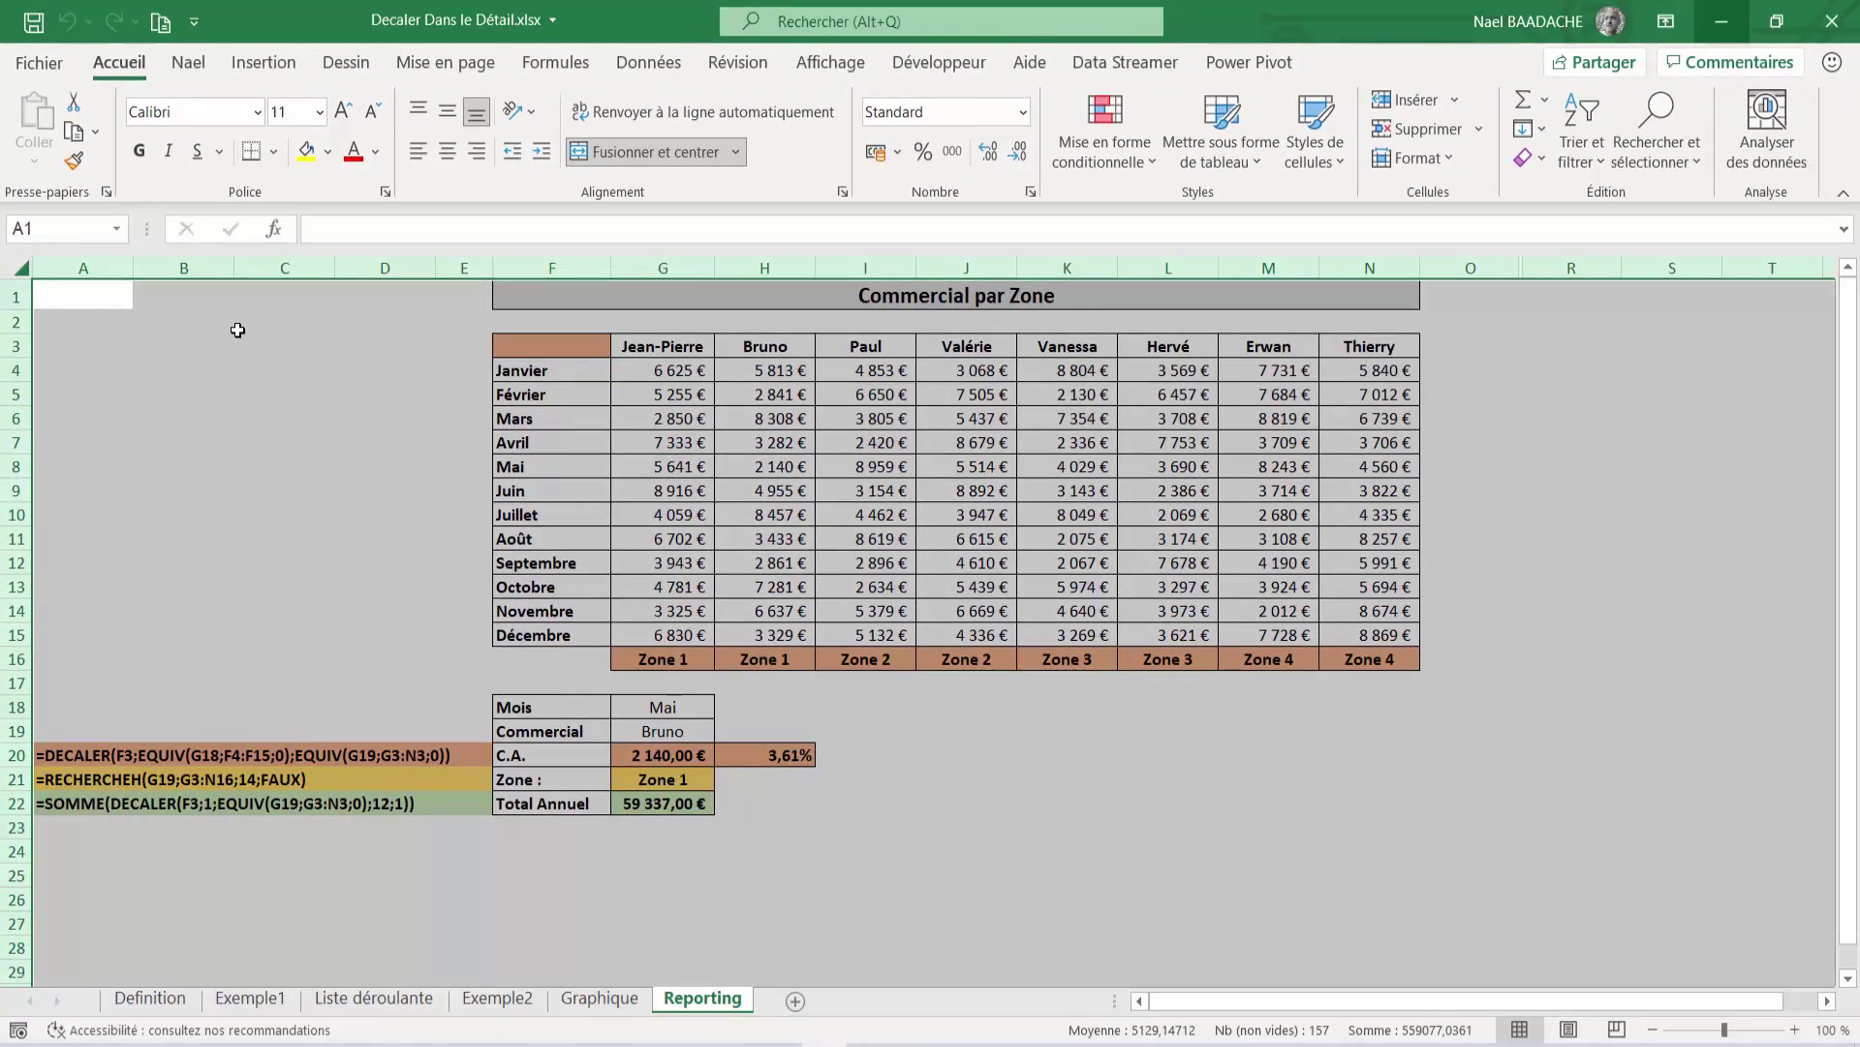
right_click(238, 330)
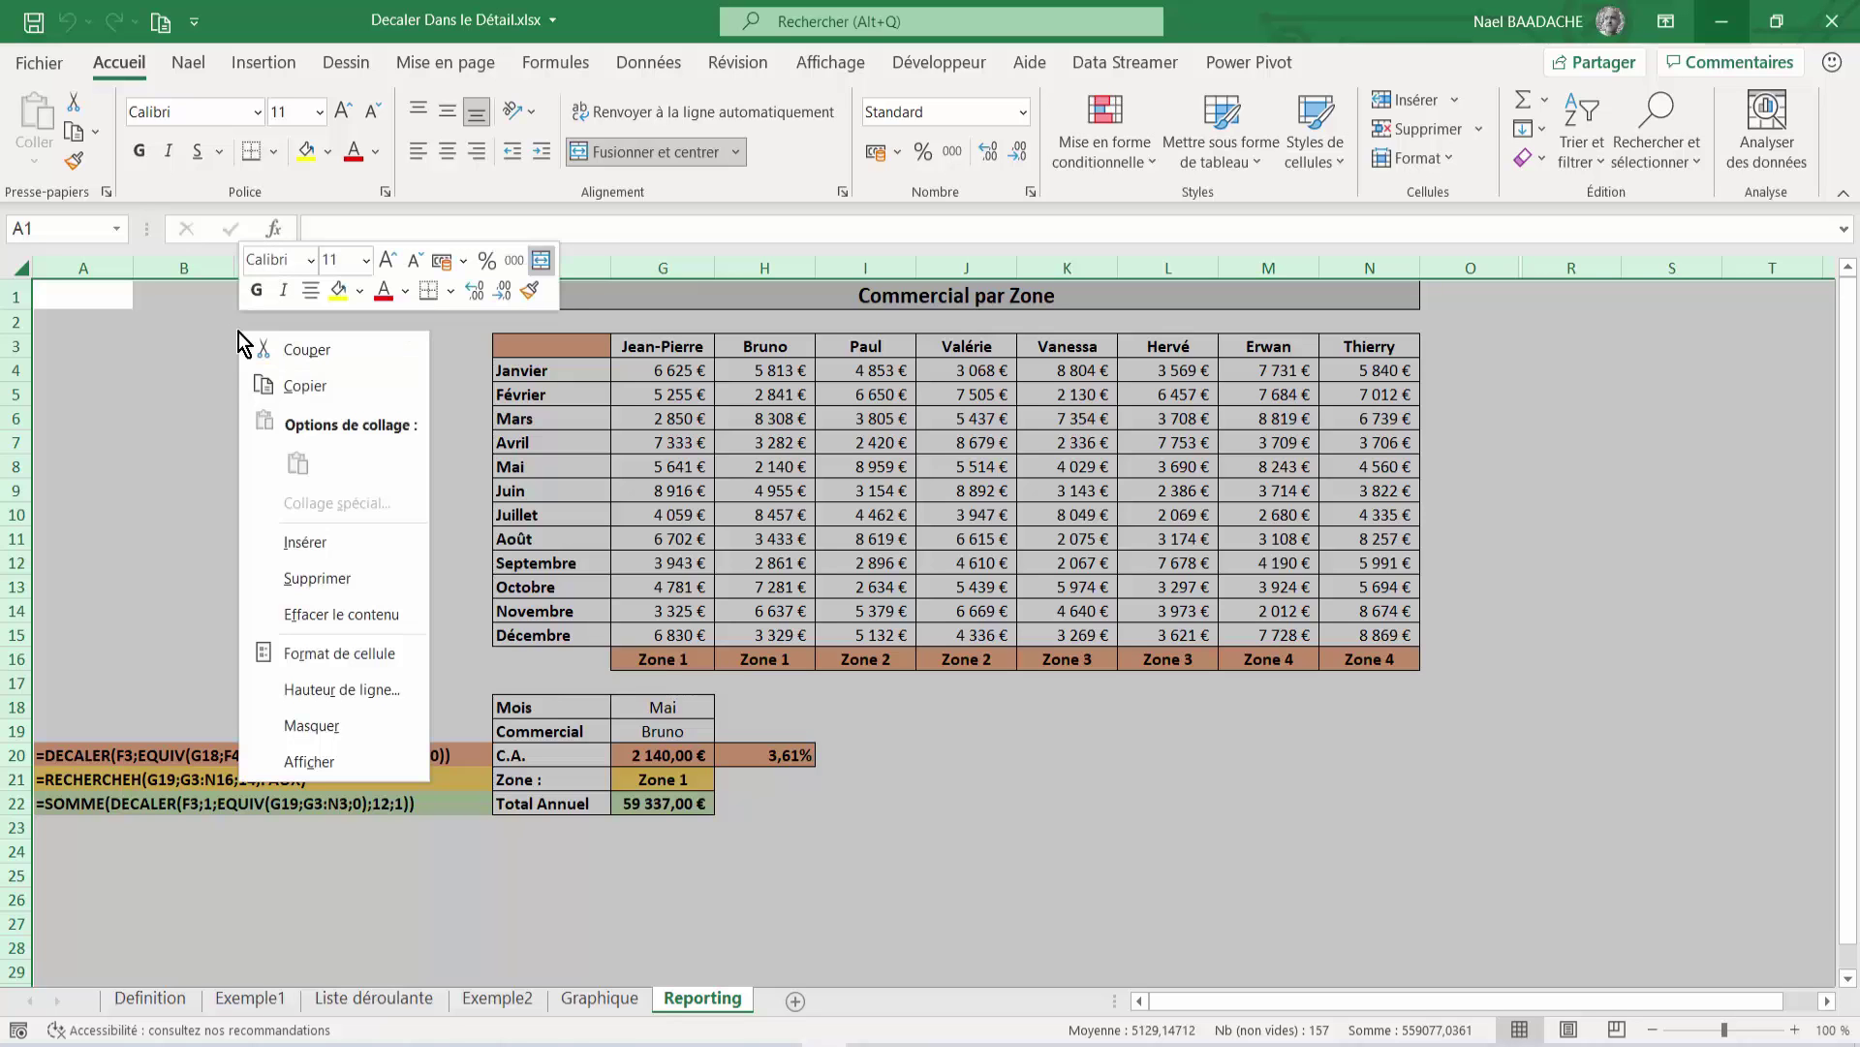
left_click(304, 655)
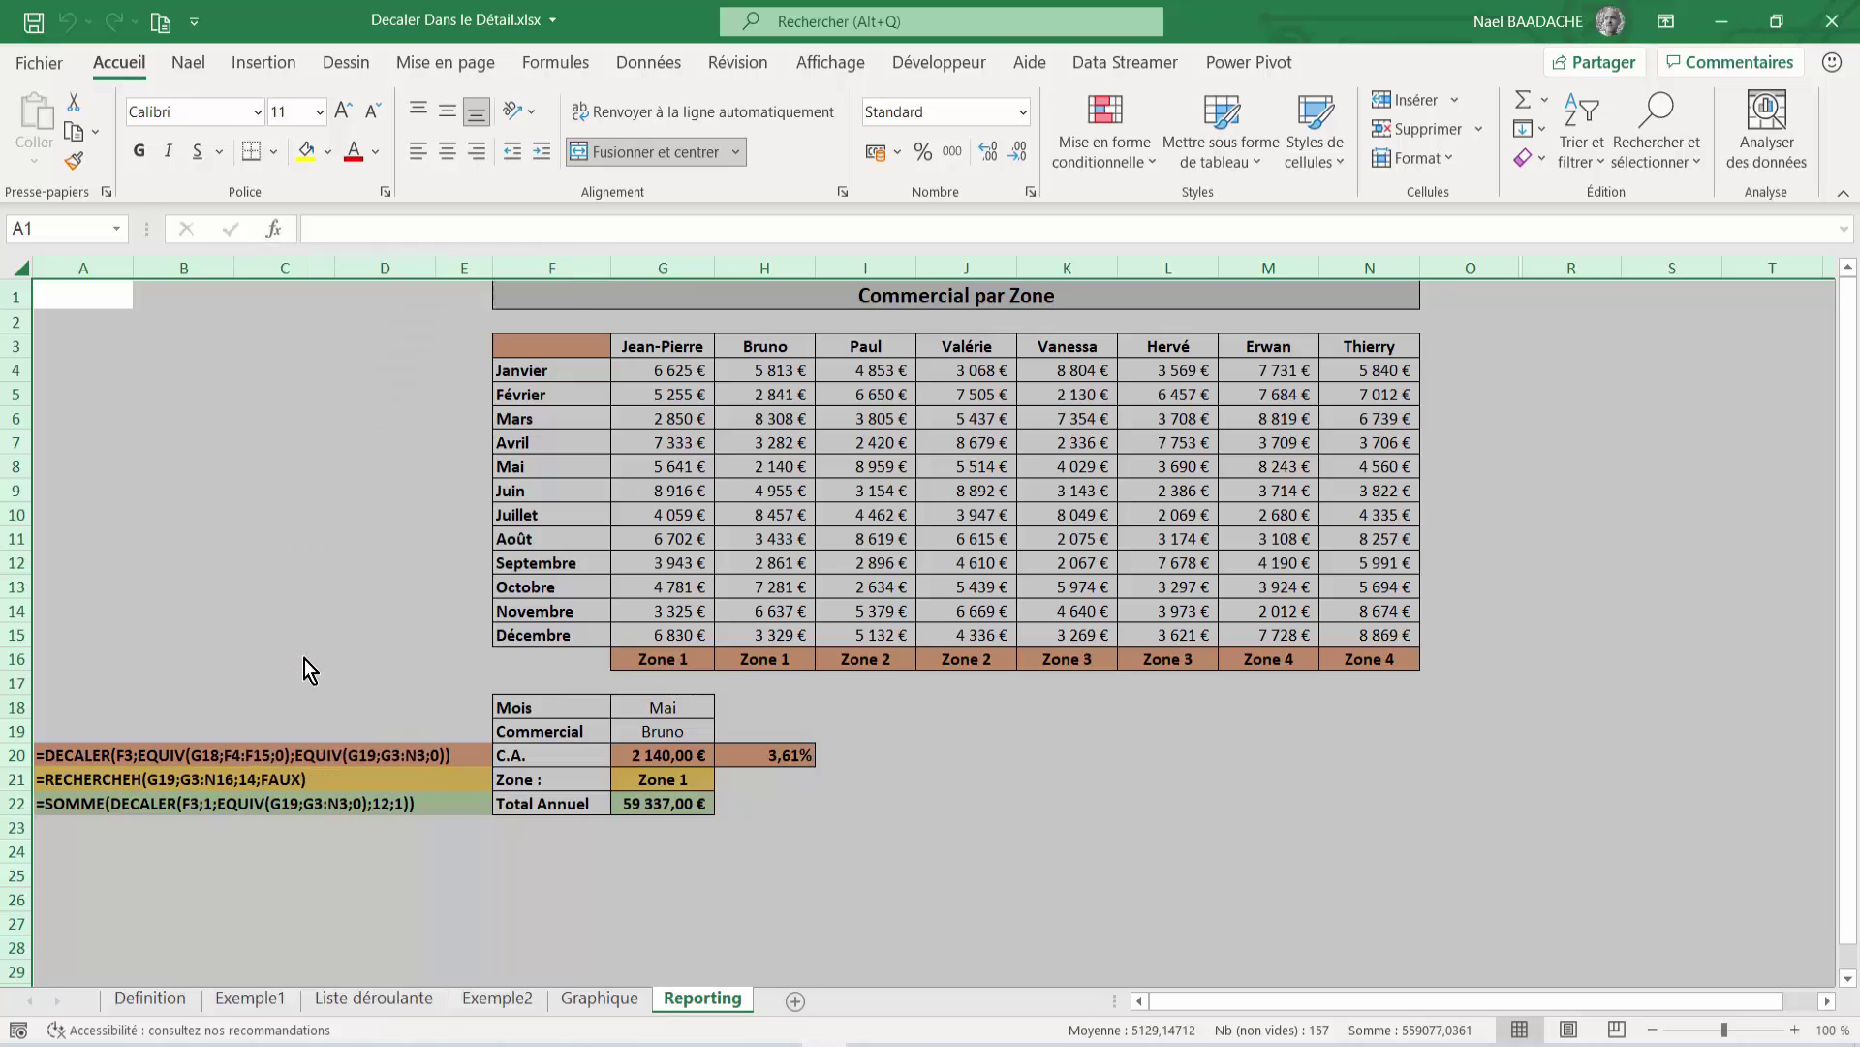
mouse_move(391, 352)
left_mouse_down()
mouse_move(874, 353)
mouse_move(905, 264)
left_mouse_up()
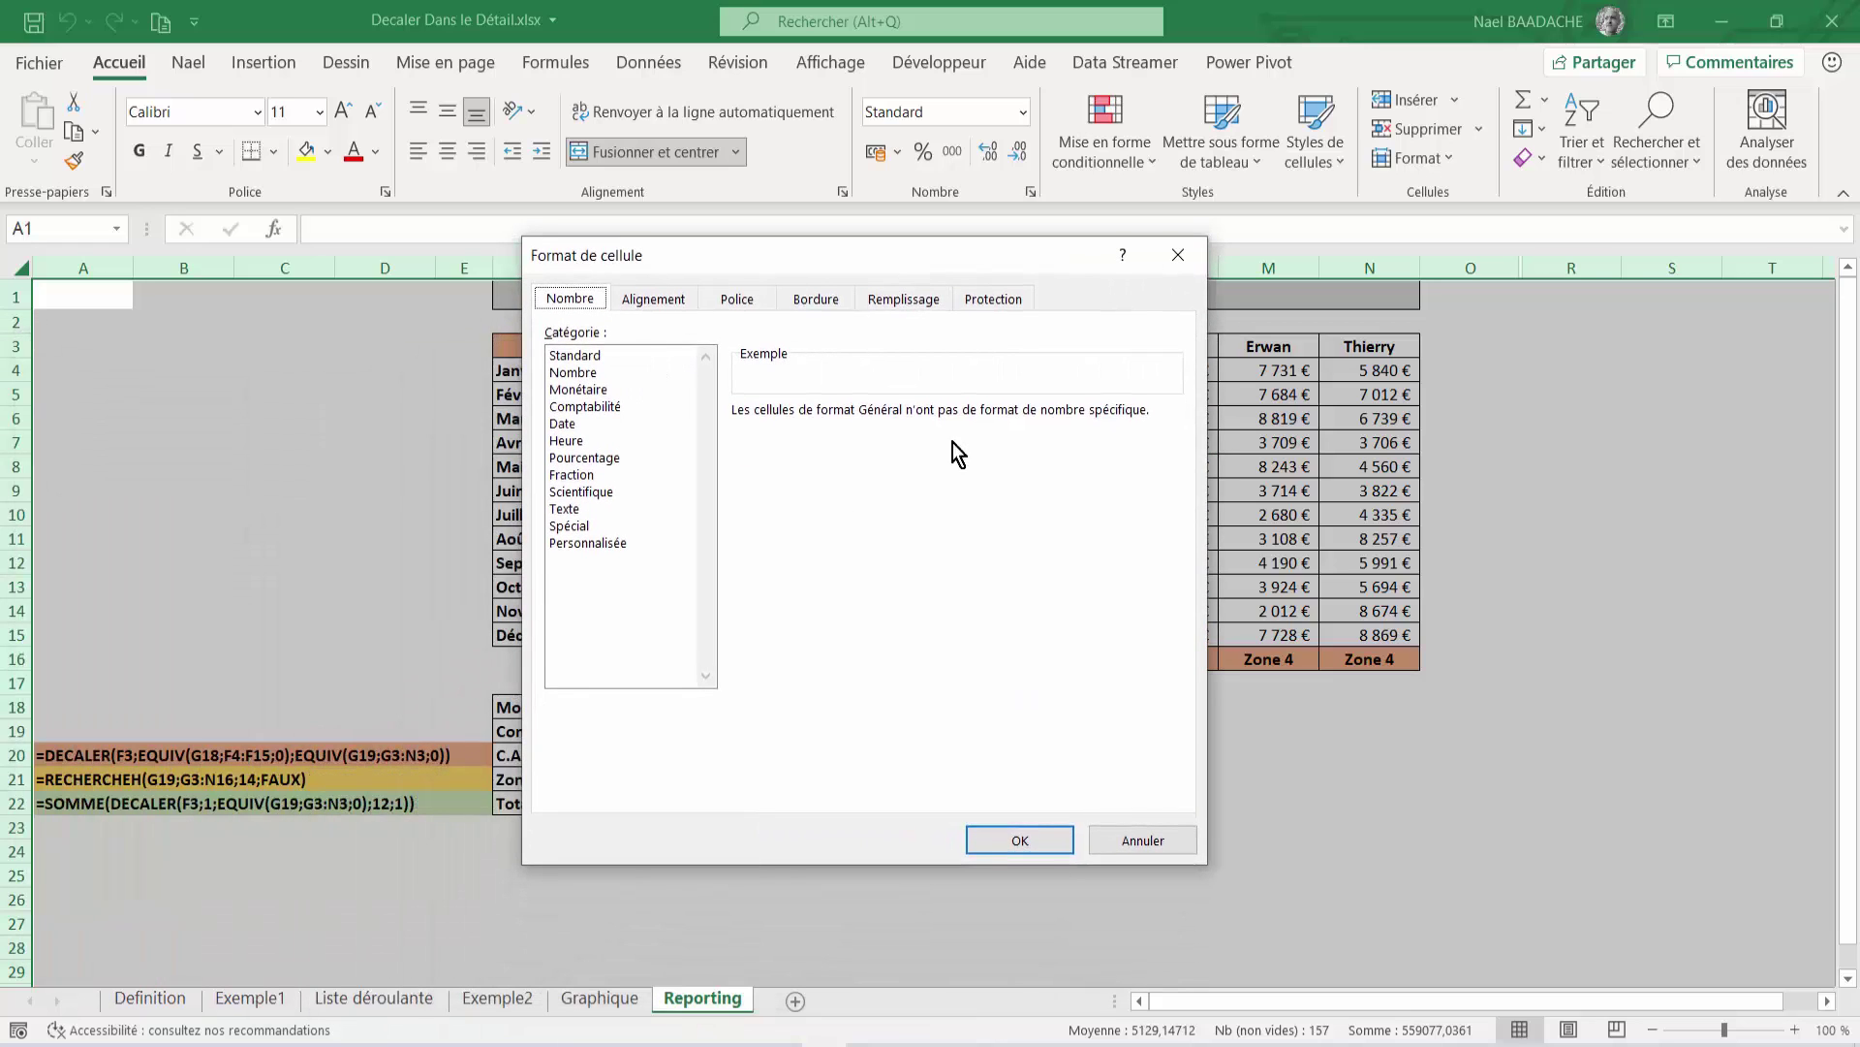
left_click(994, 304)
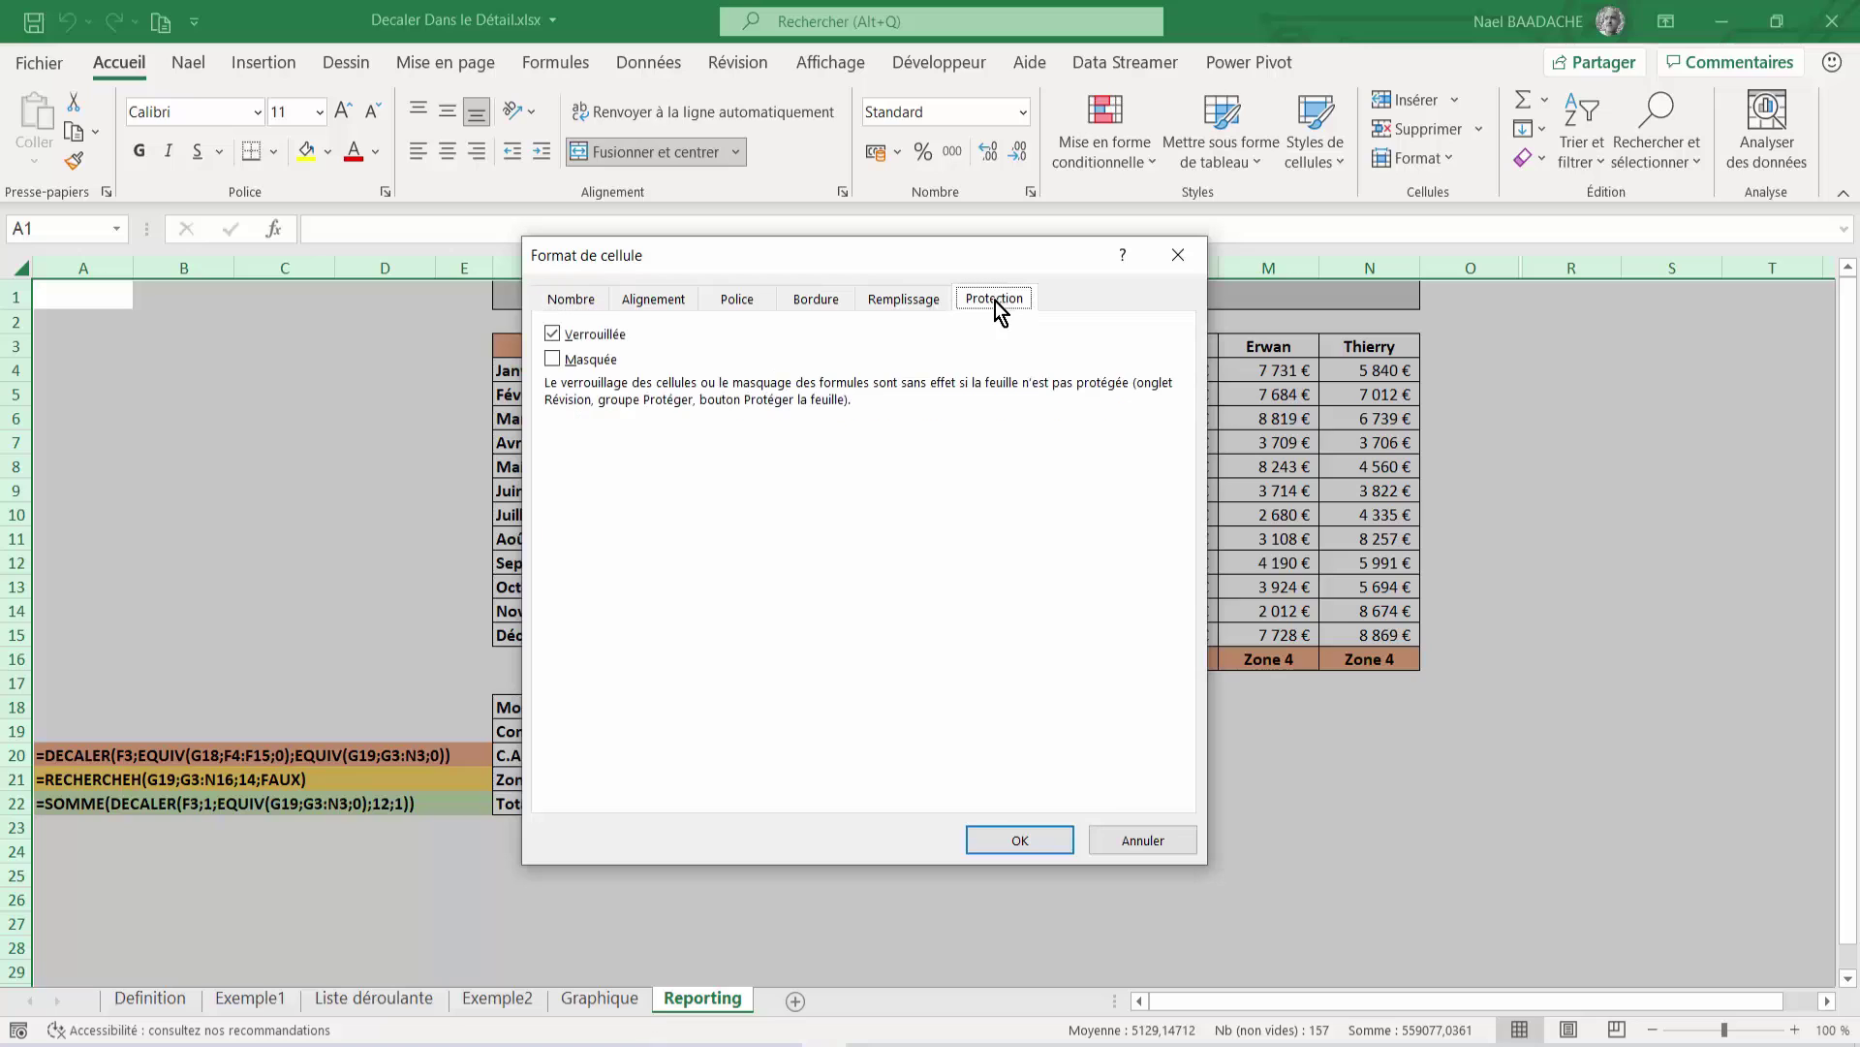
left_click(552, 338)
left_click(1019, 847)
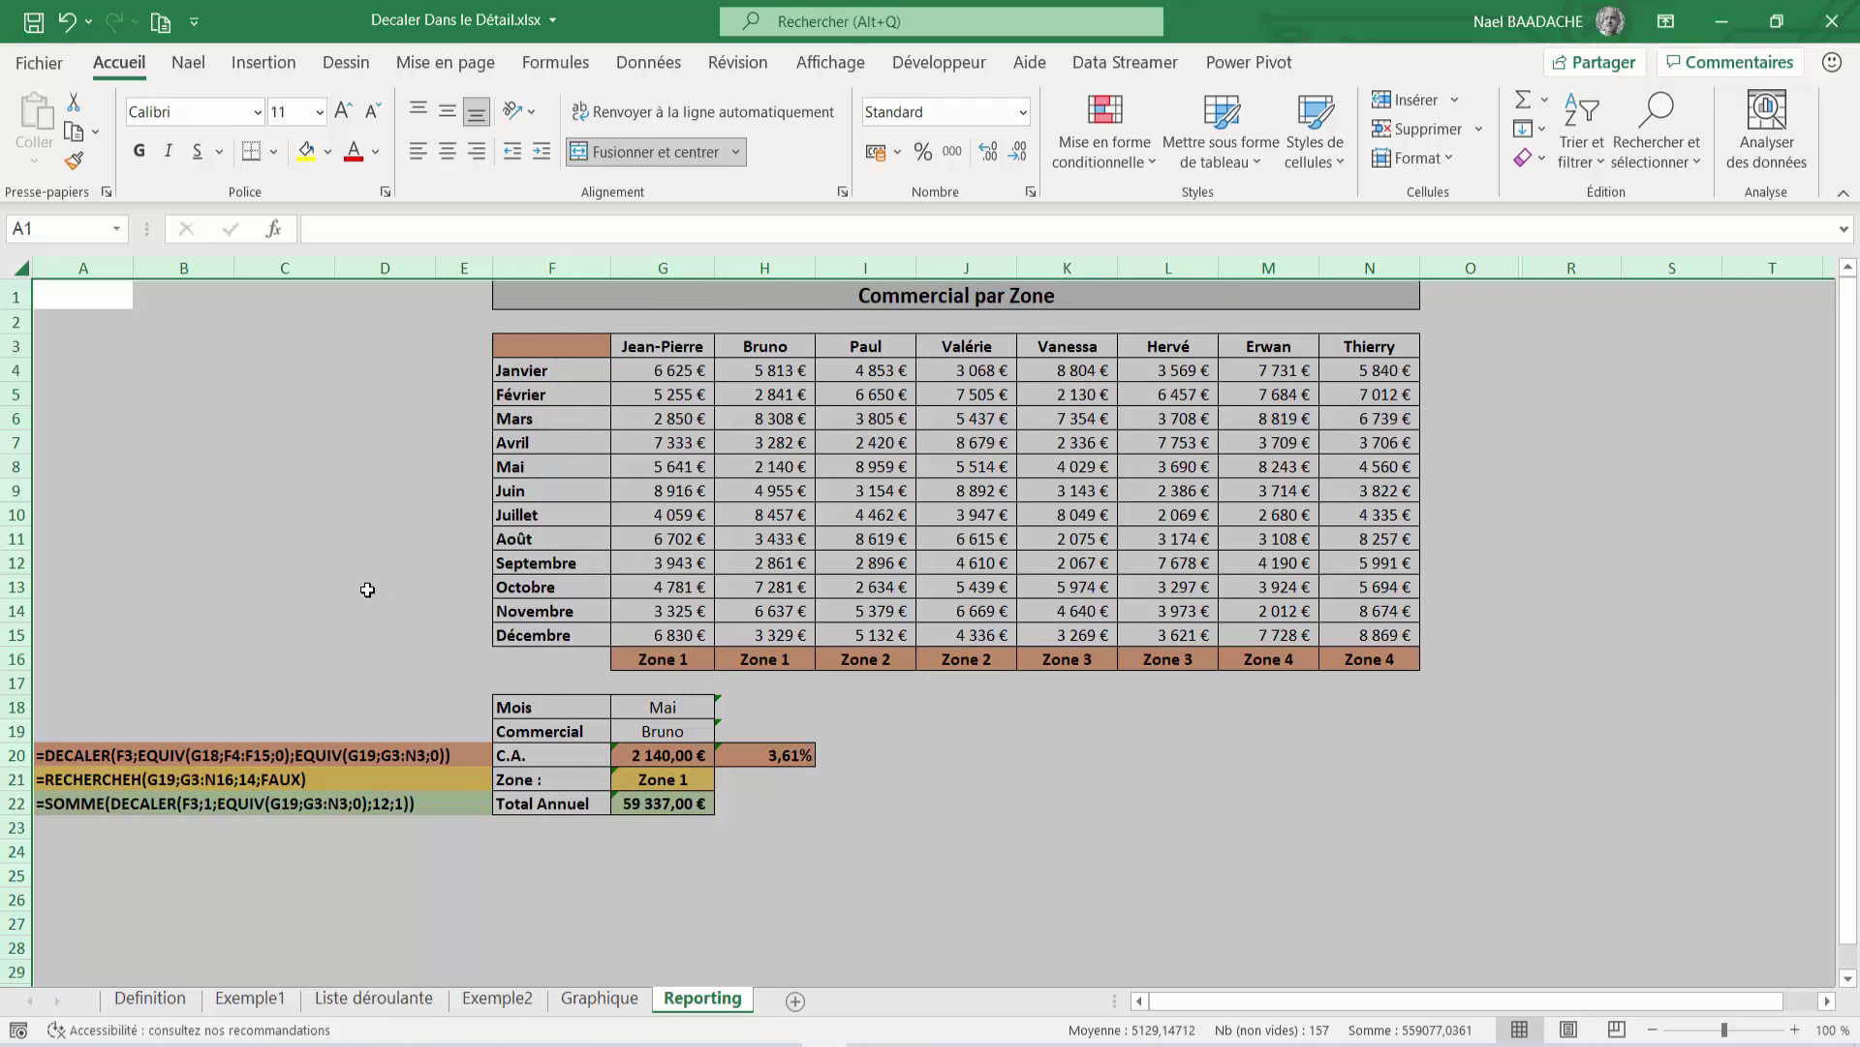
left_click(317, 505)
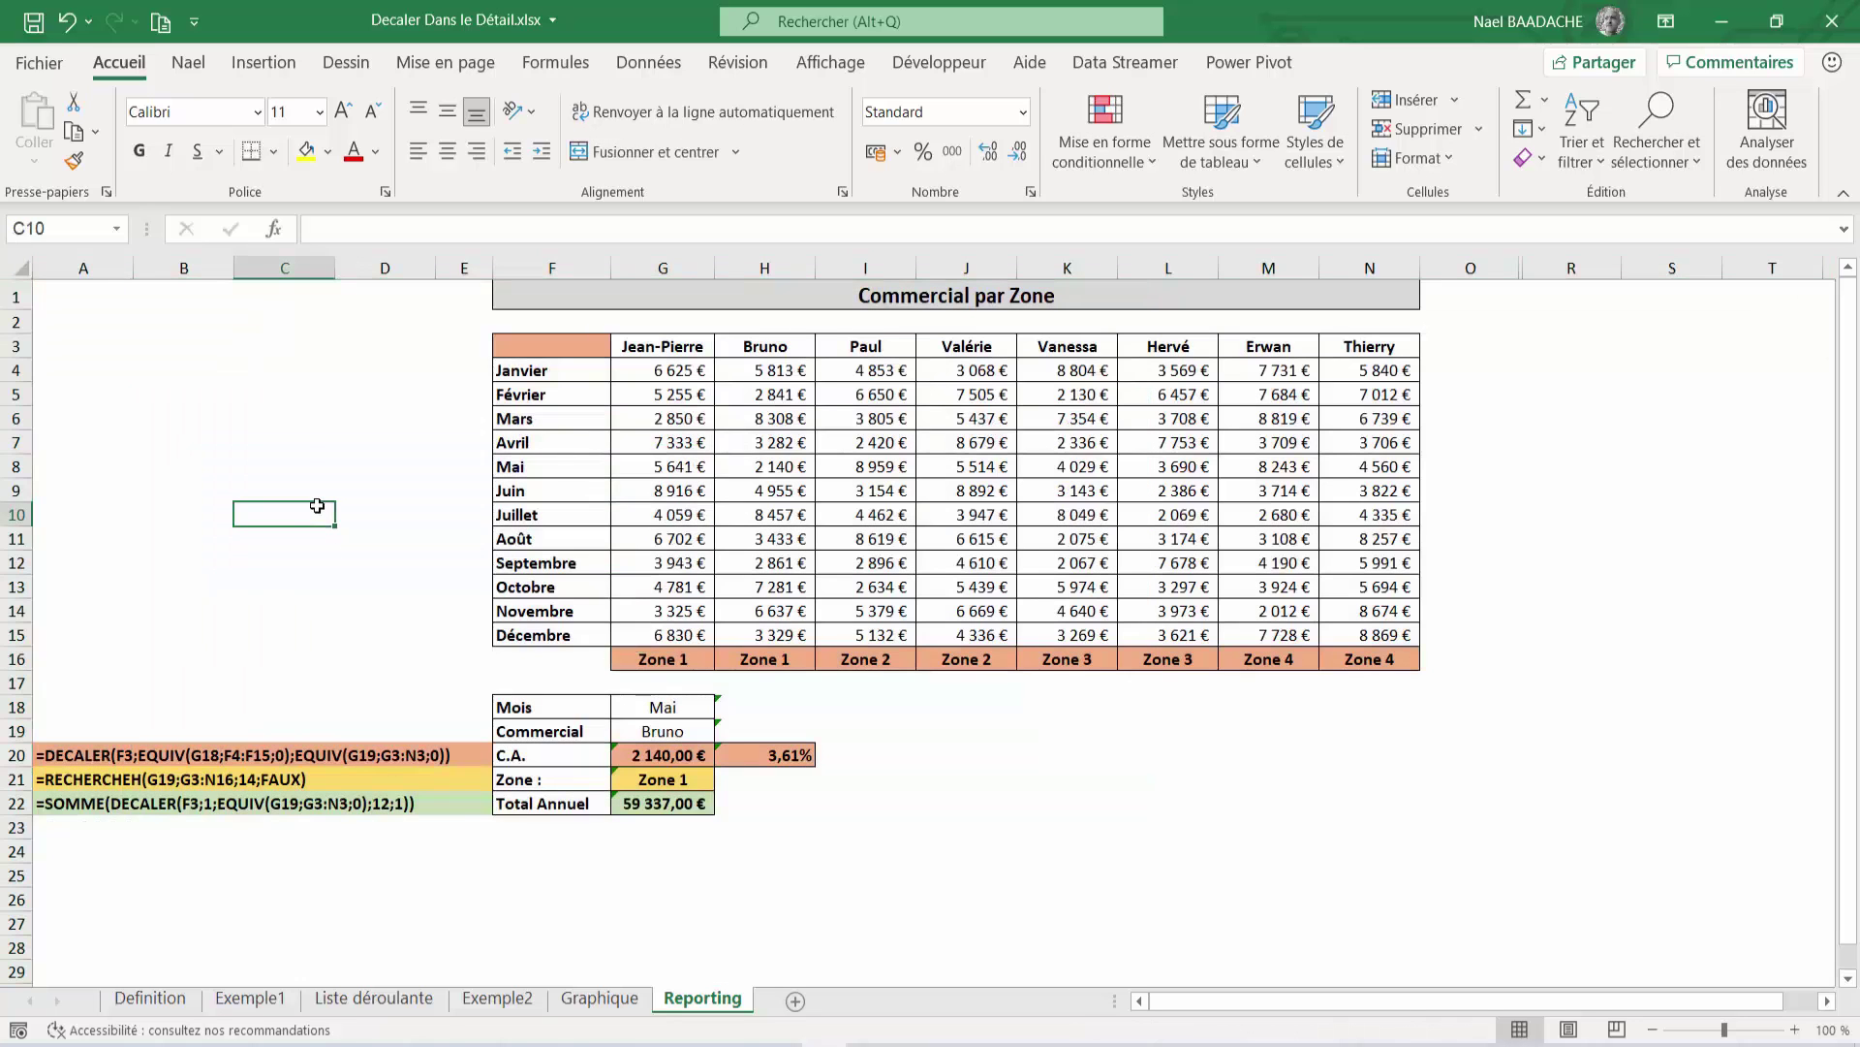
left_click(653, 708)
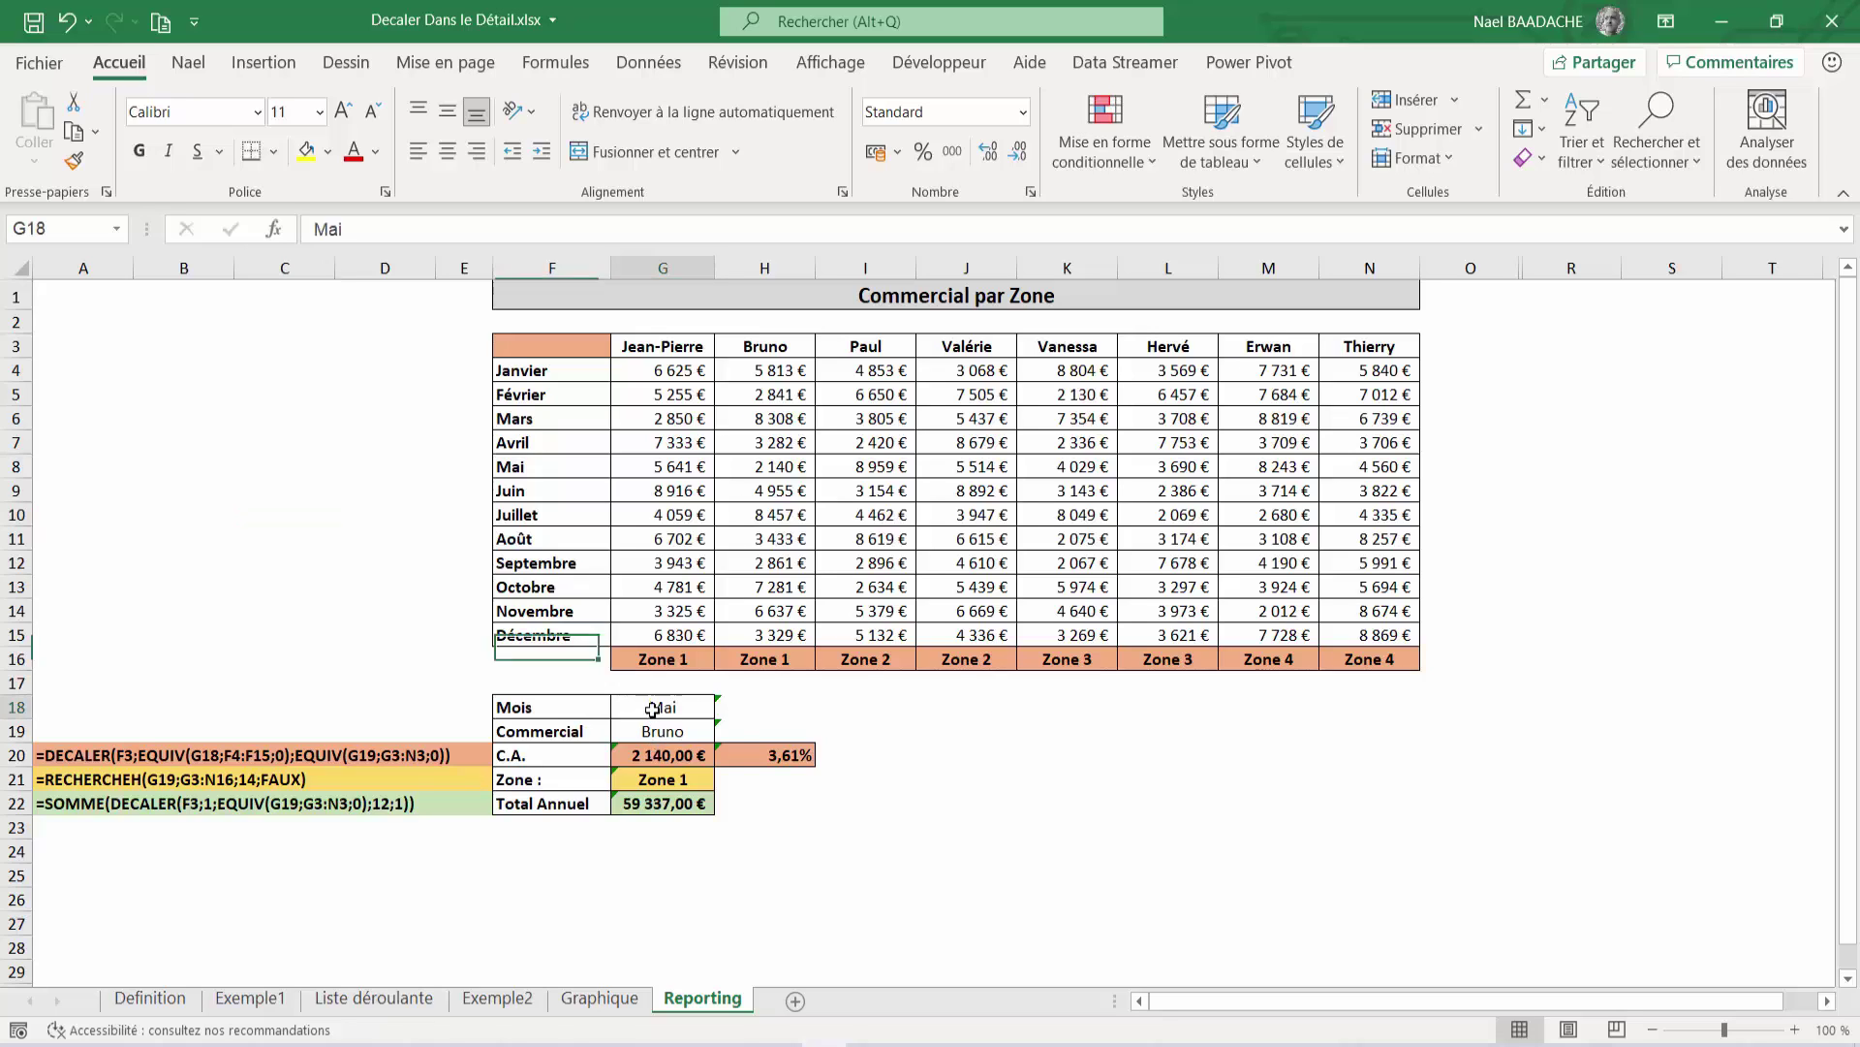
left_click(725, 707)
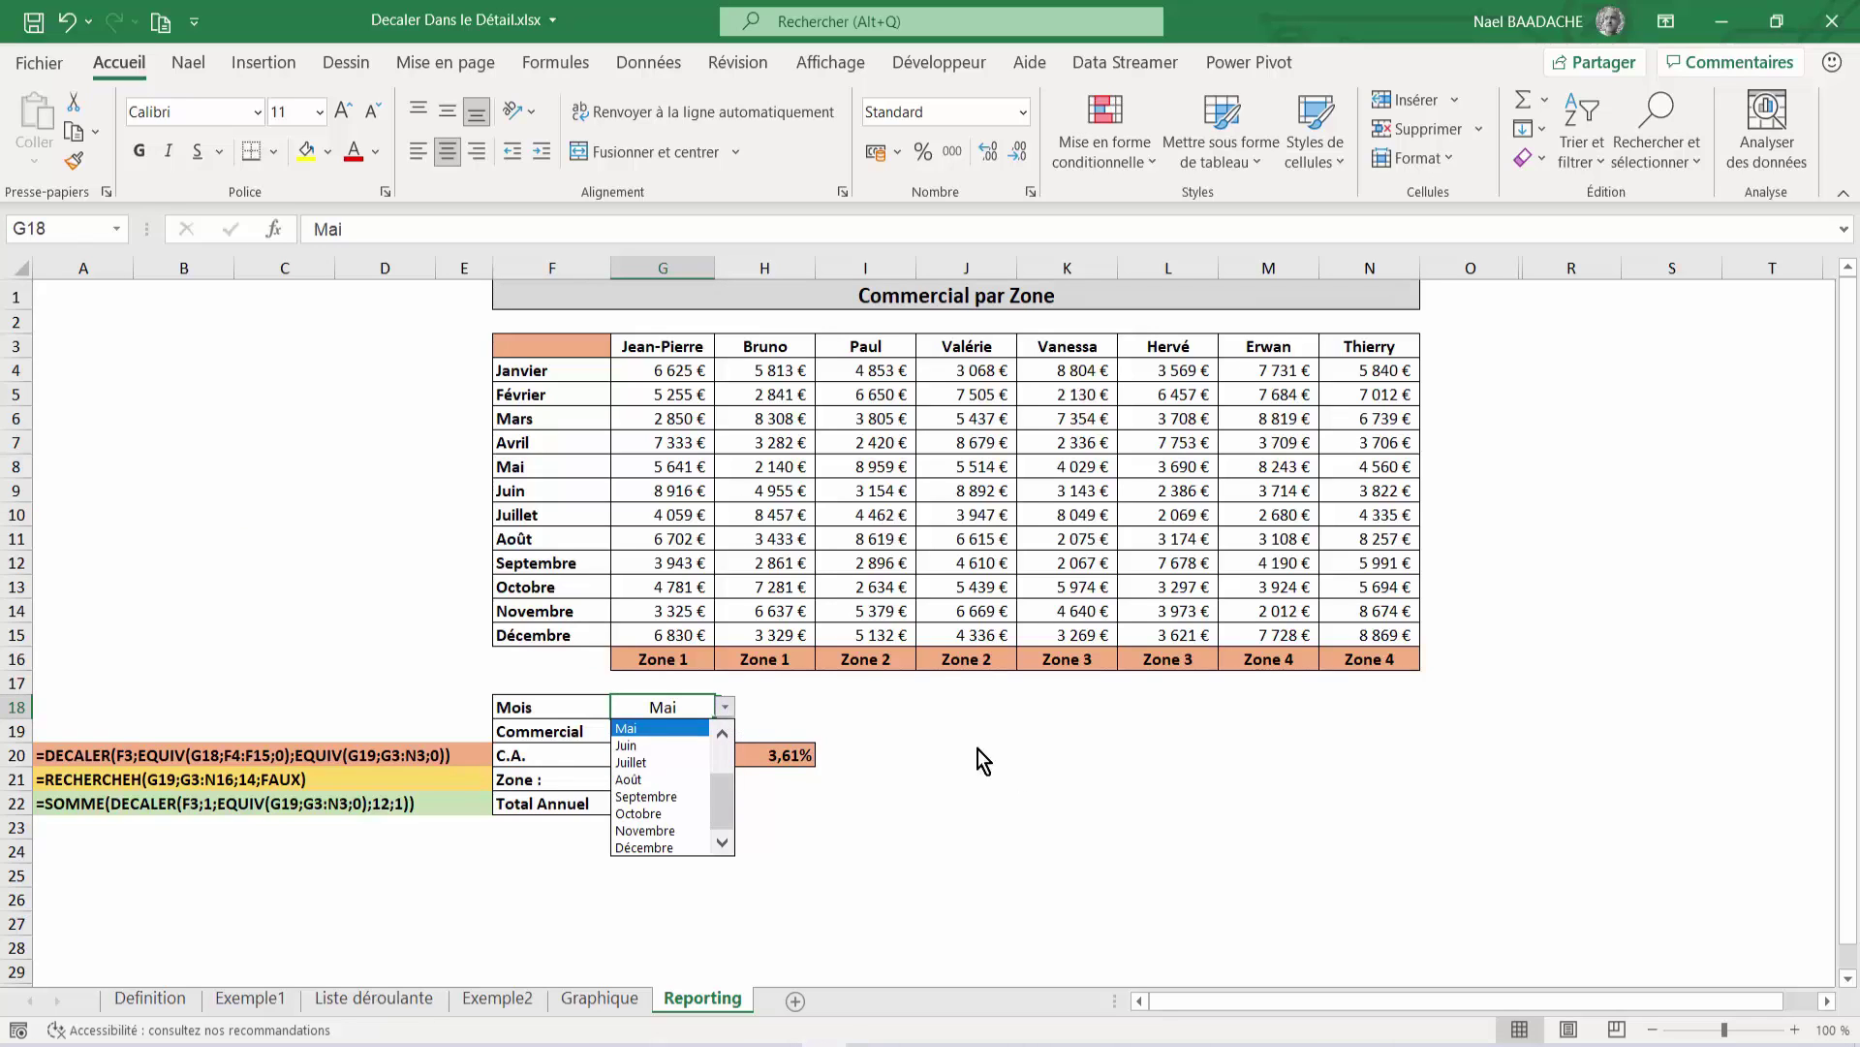
key("Escape")
left_click(680, 738)
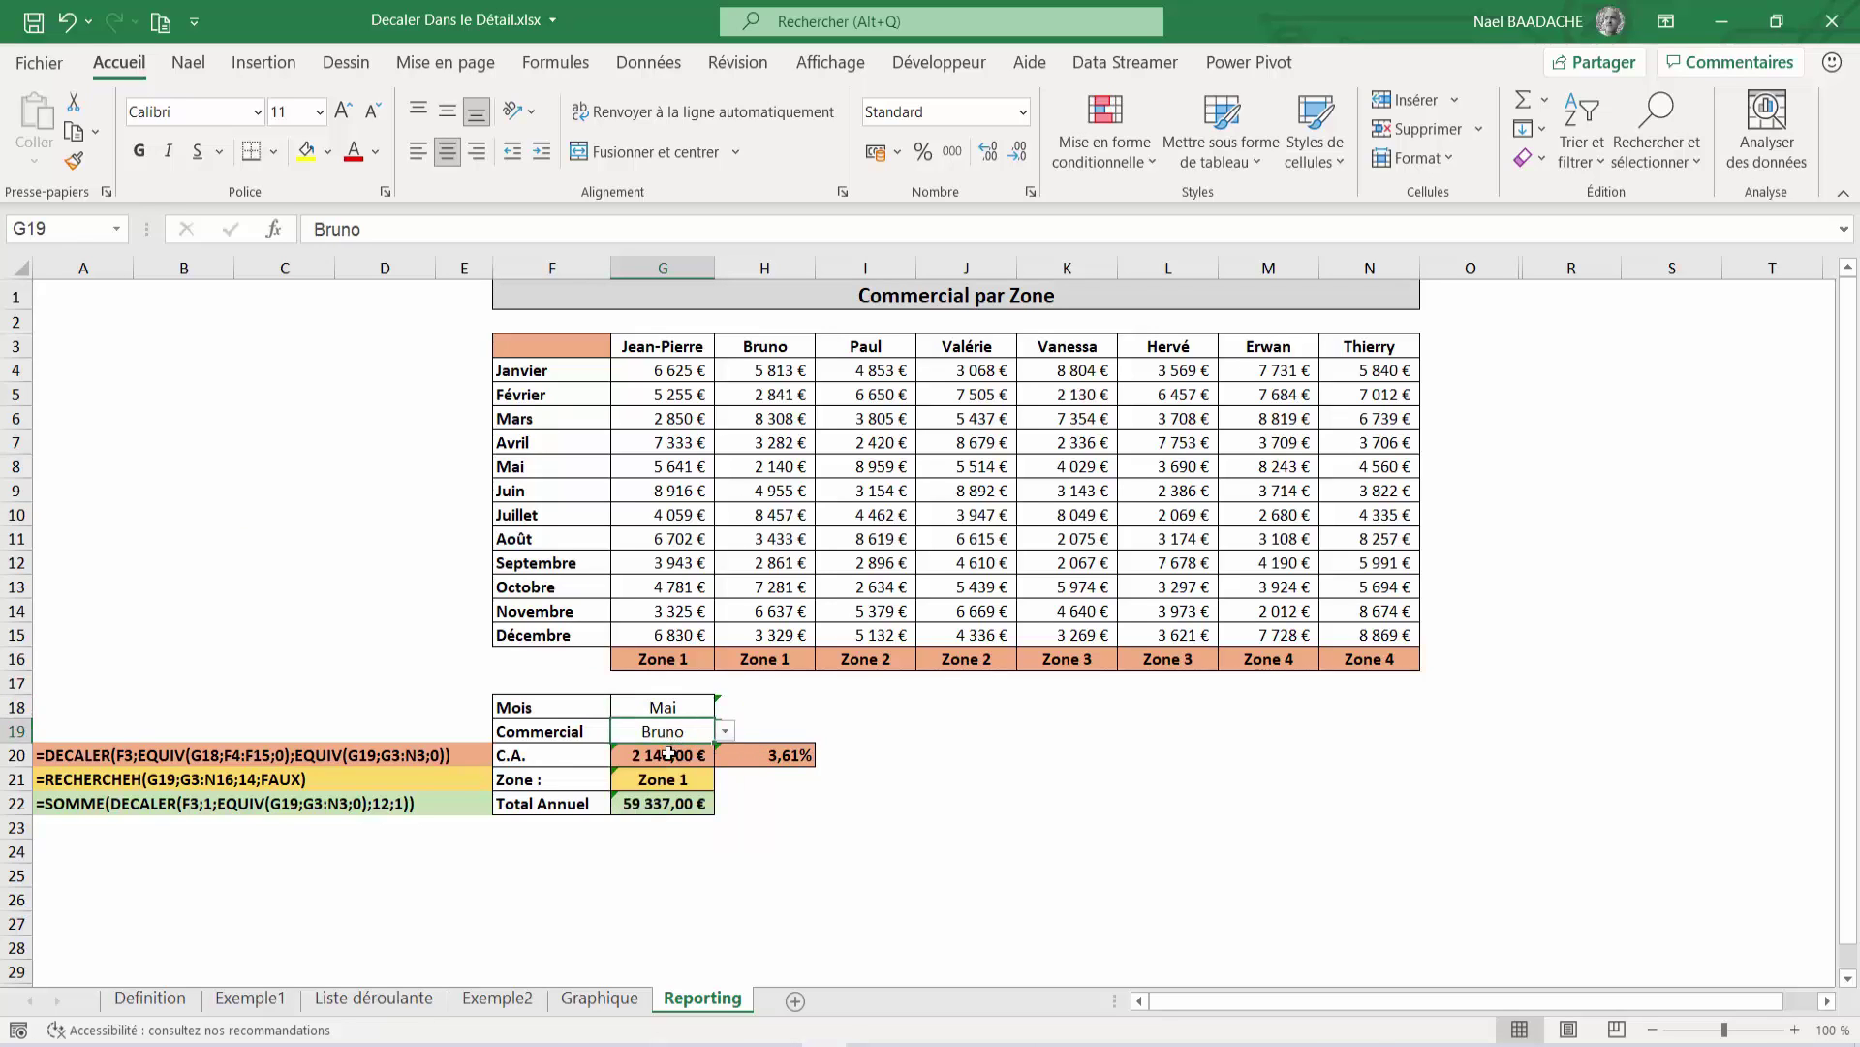
left_click(667, 757)
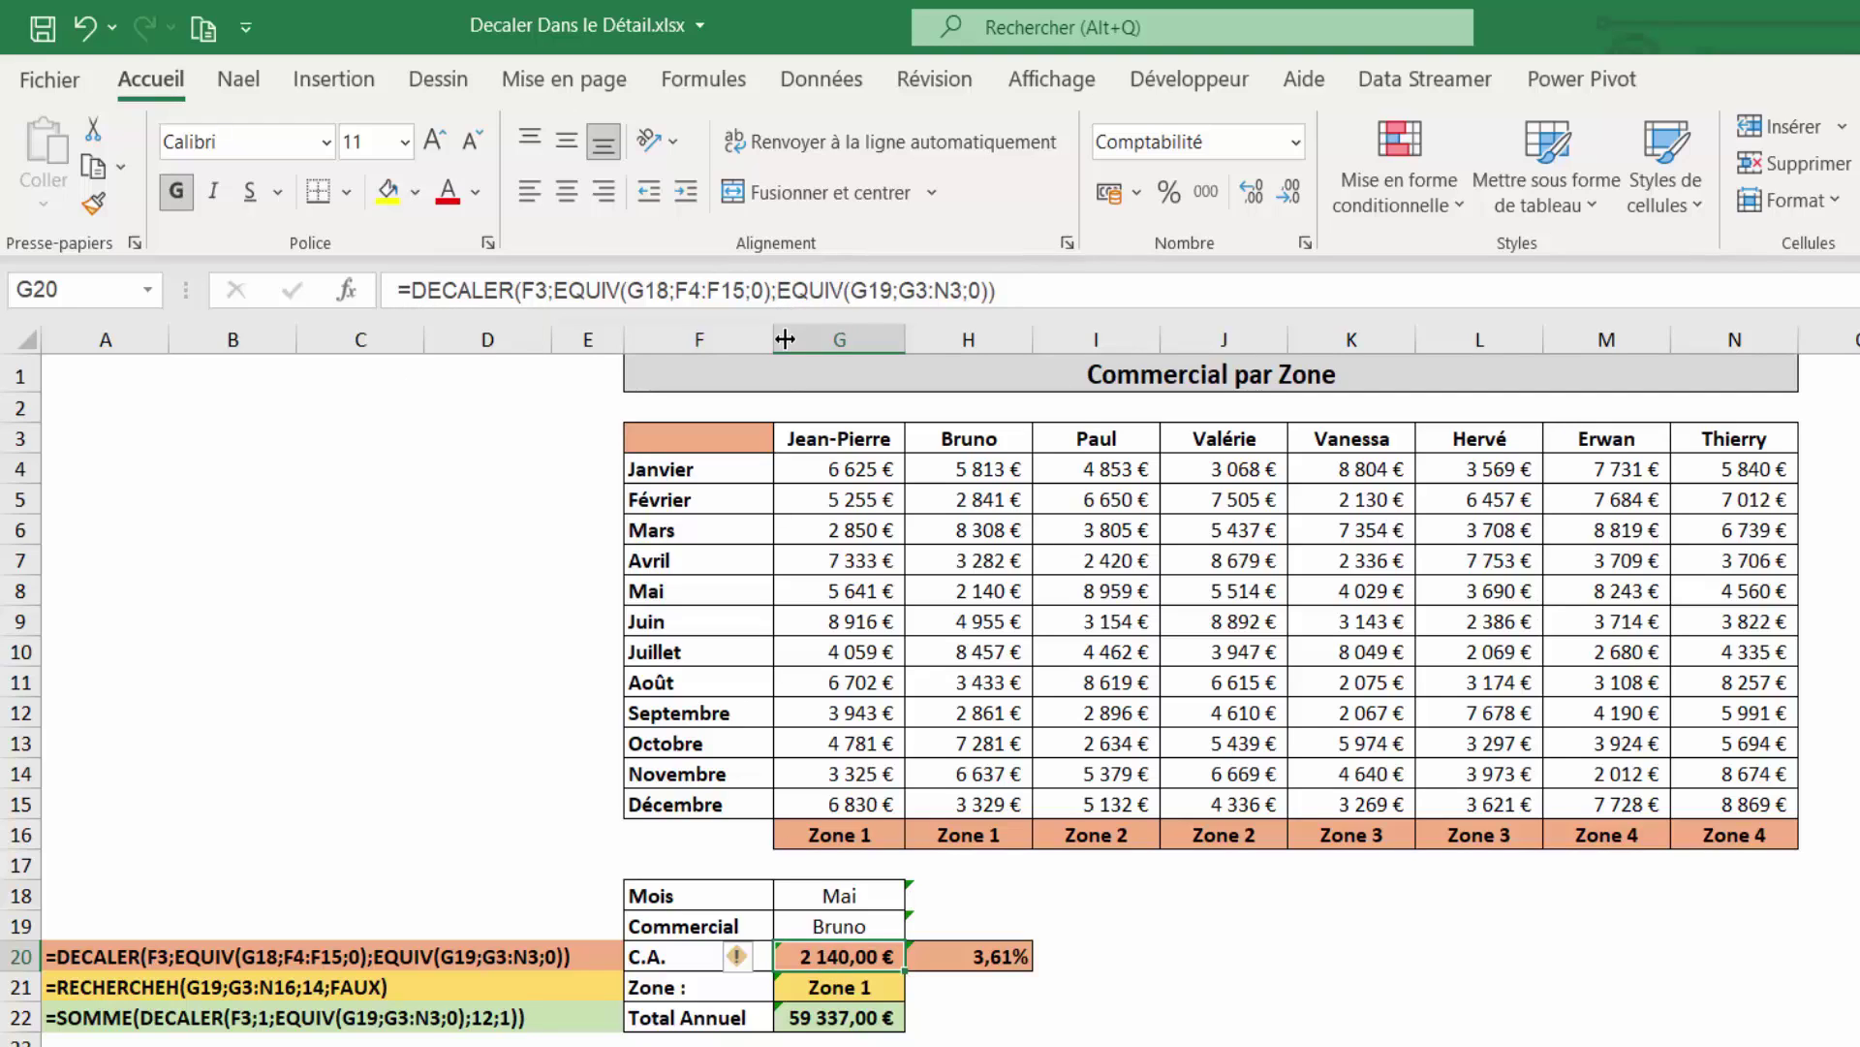
left_click(846, 987)
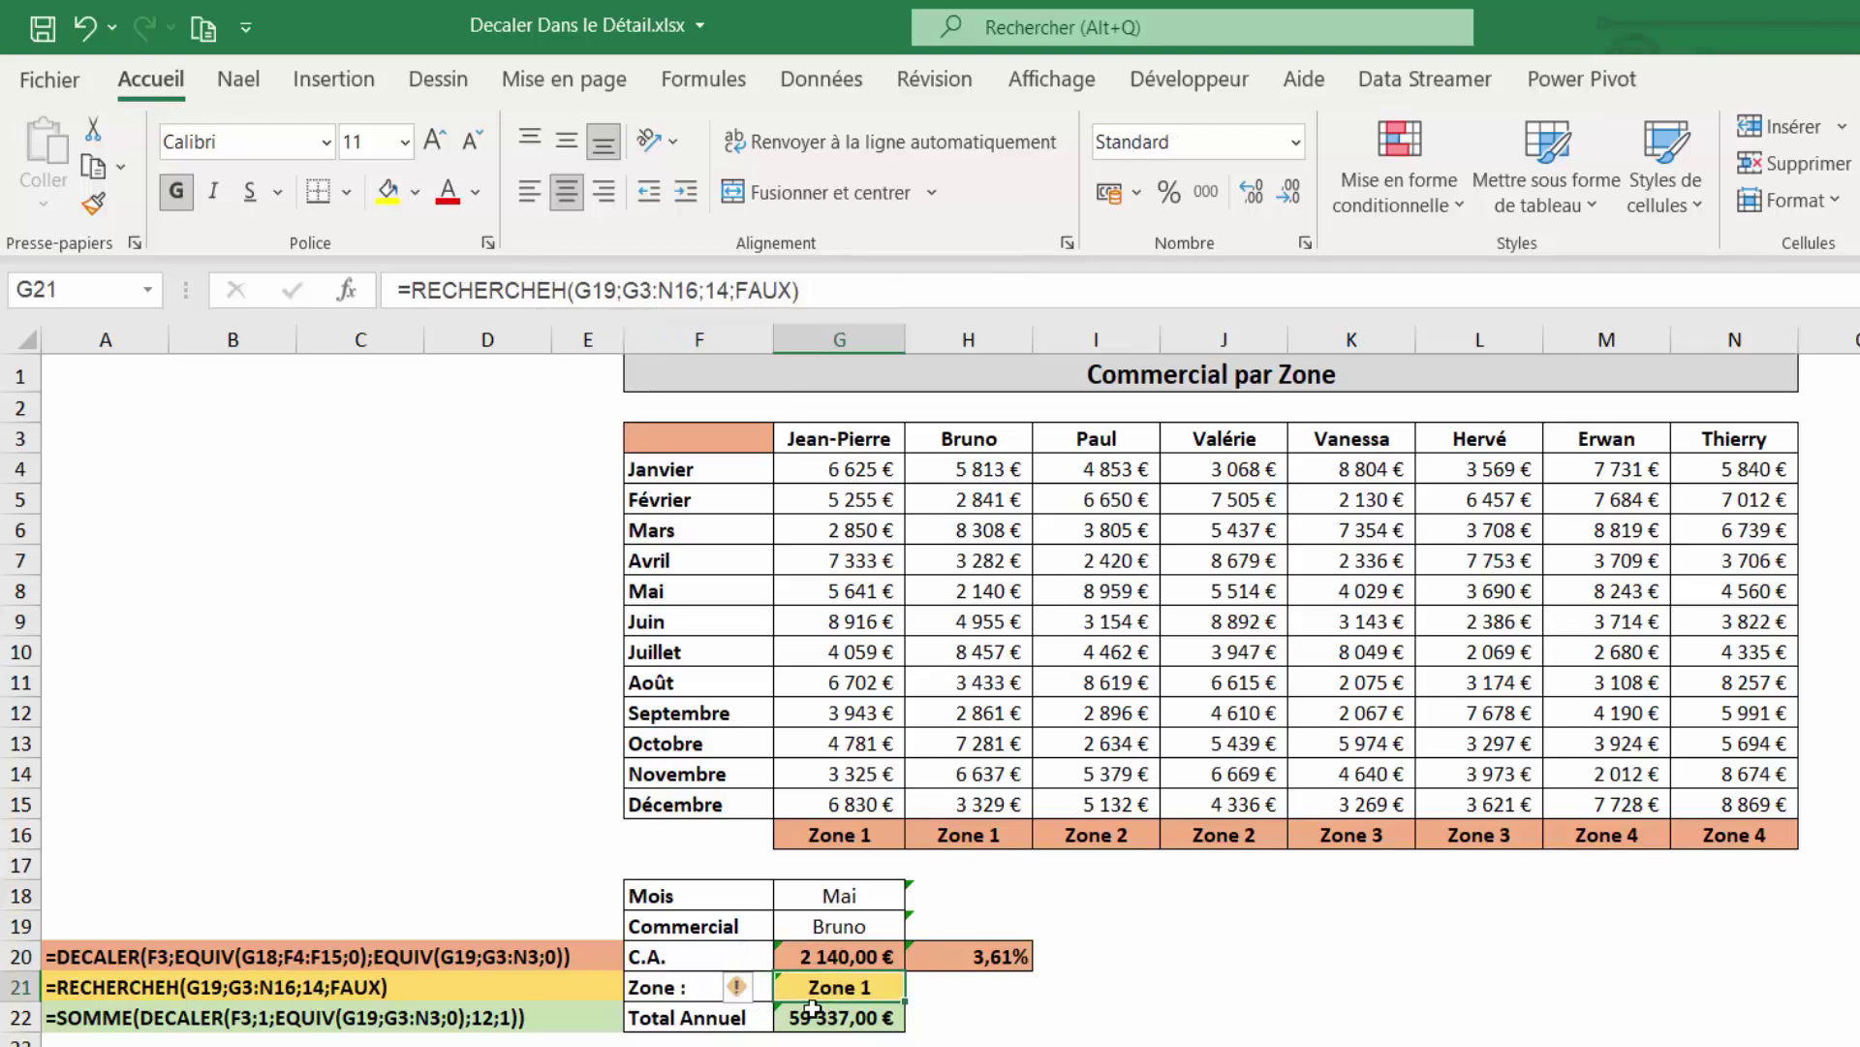
left_click(837, 1020)
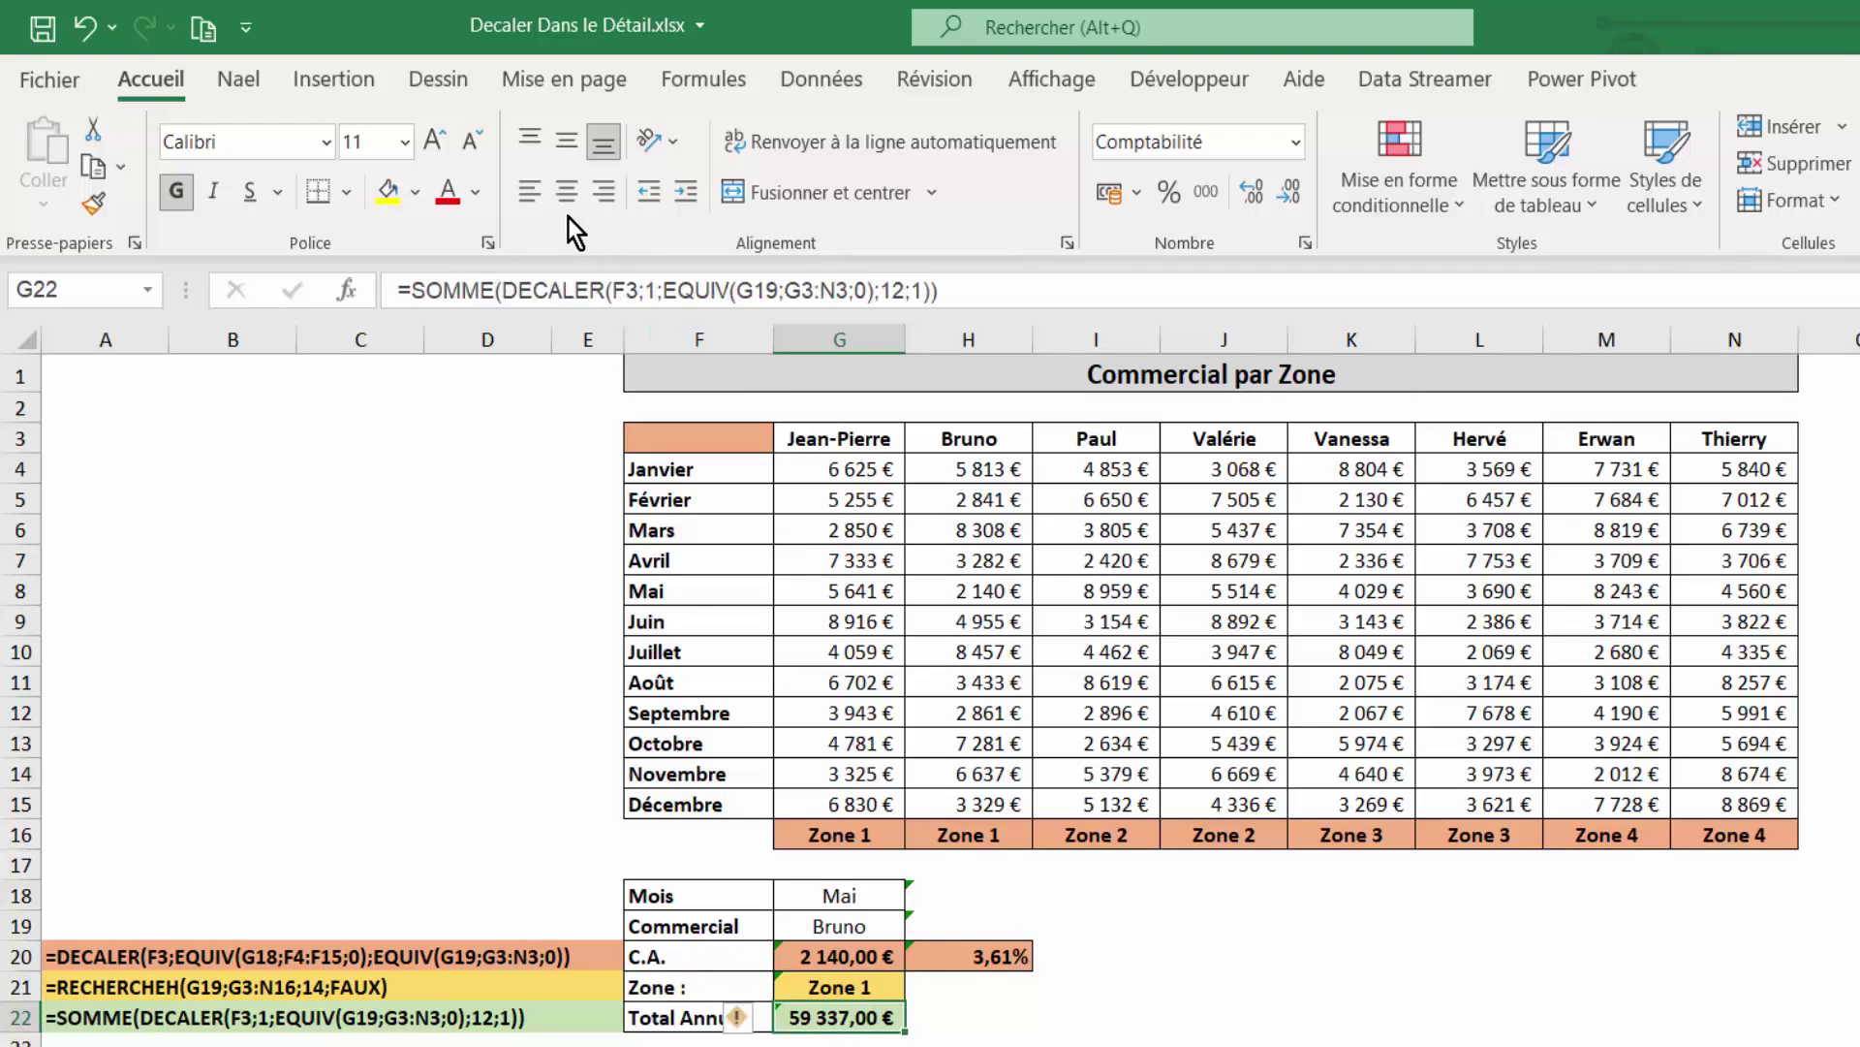
left_click(998, 956)
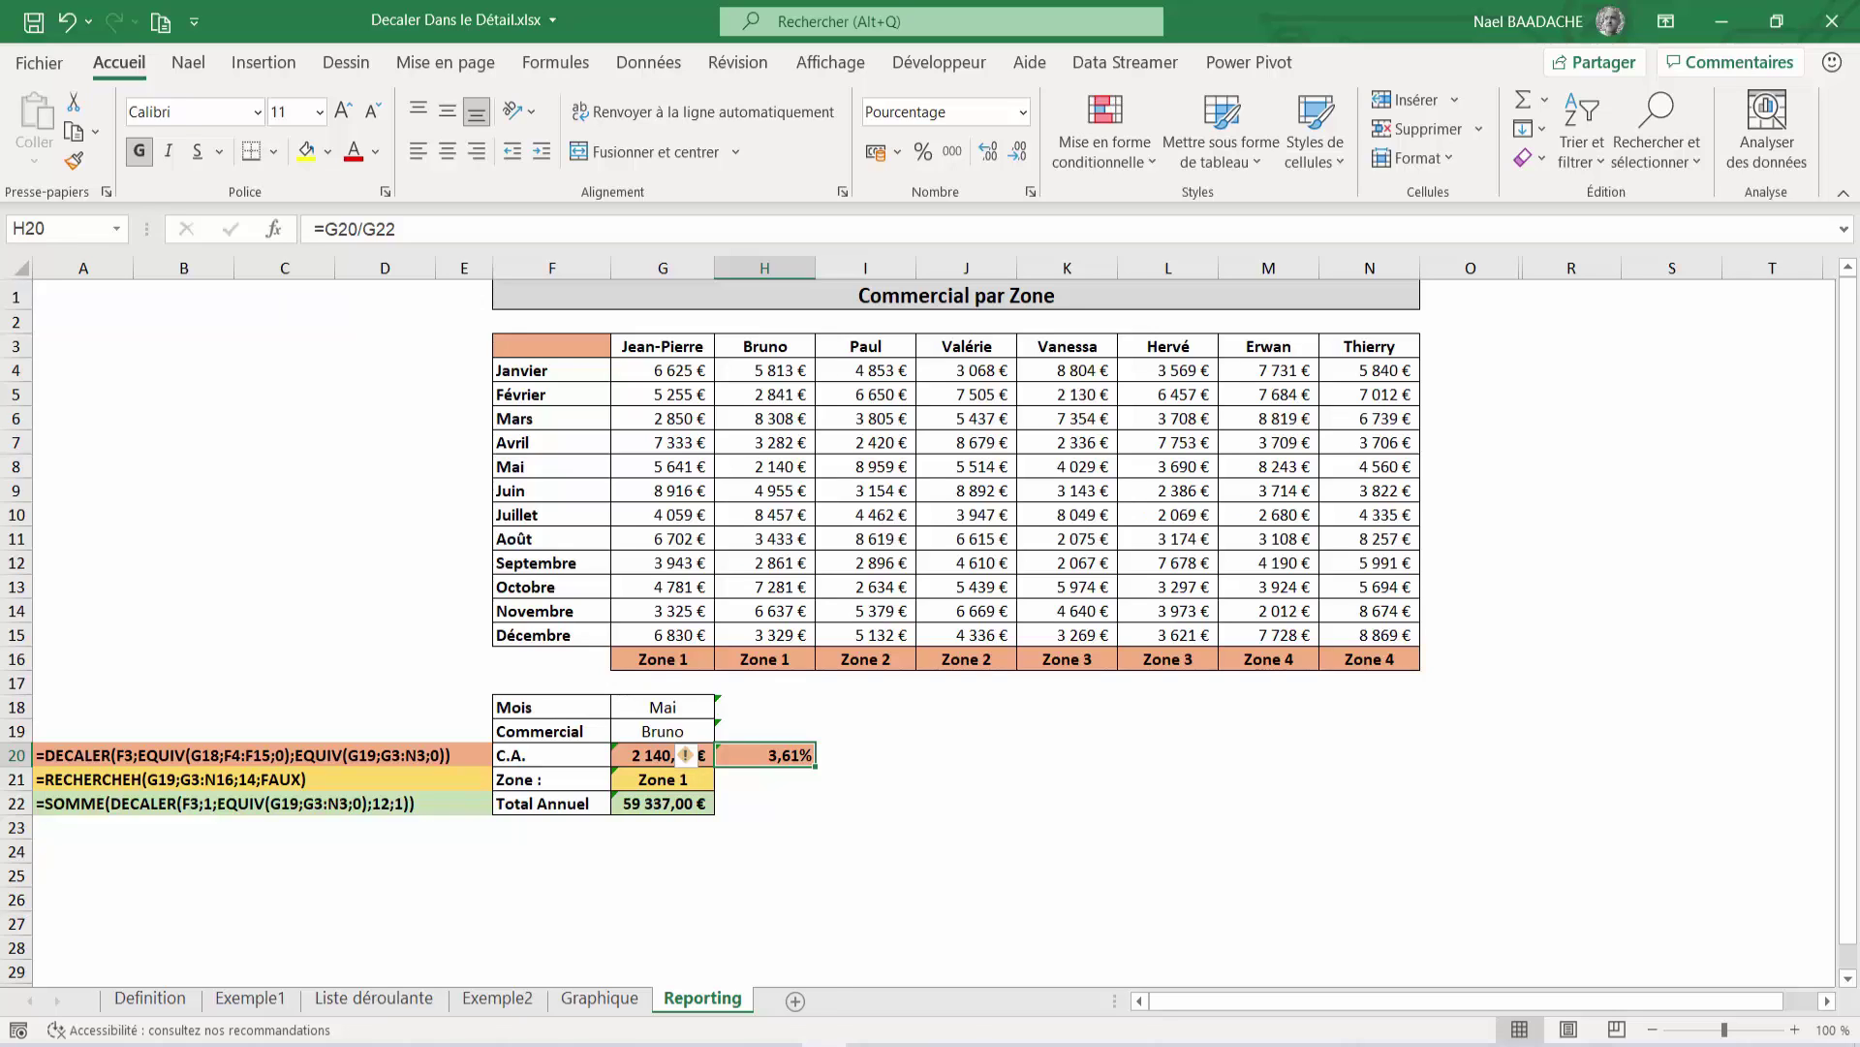
left_click(384, 491)
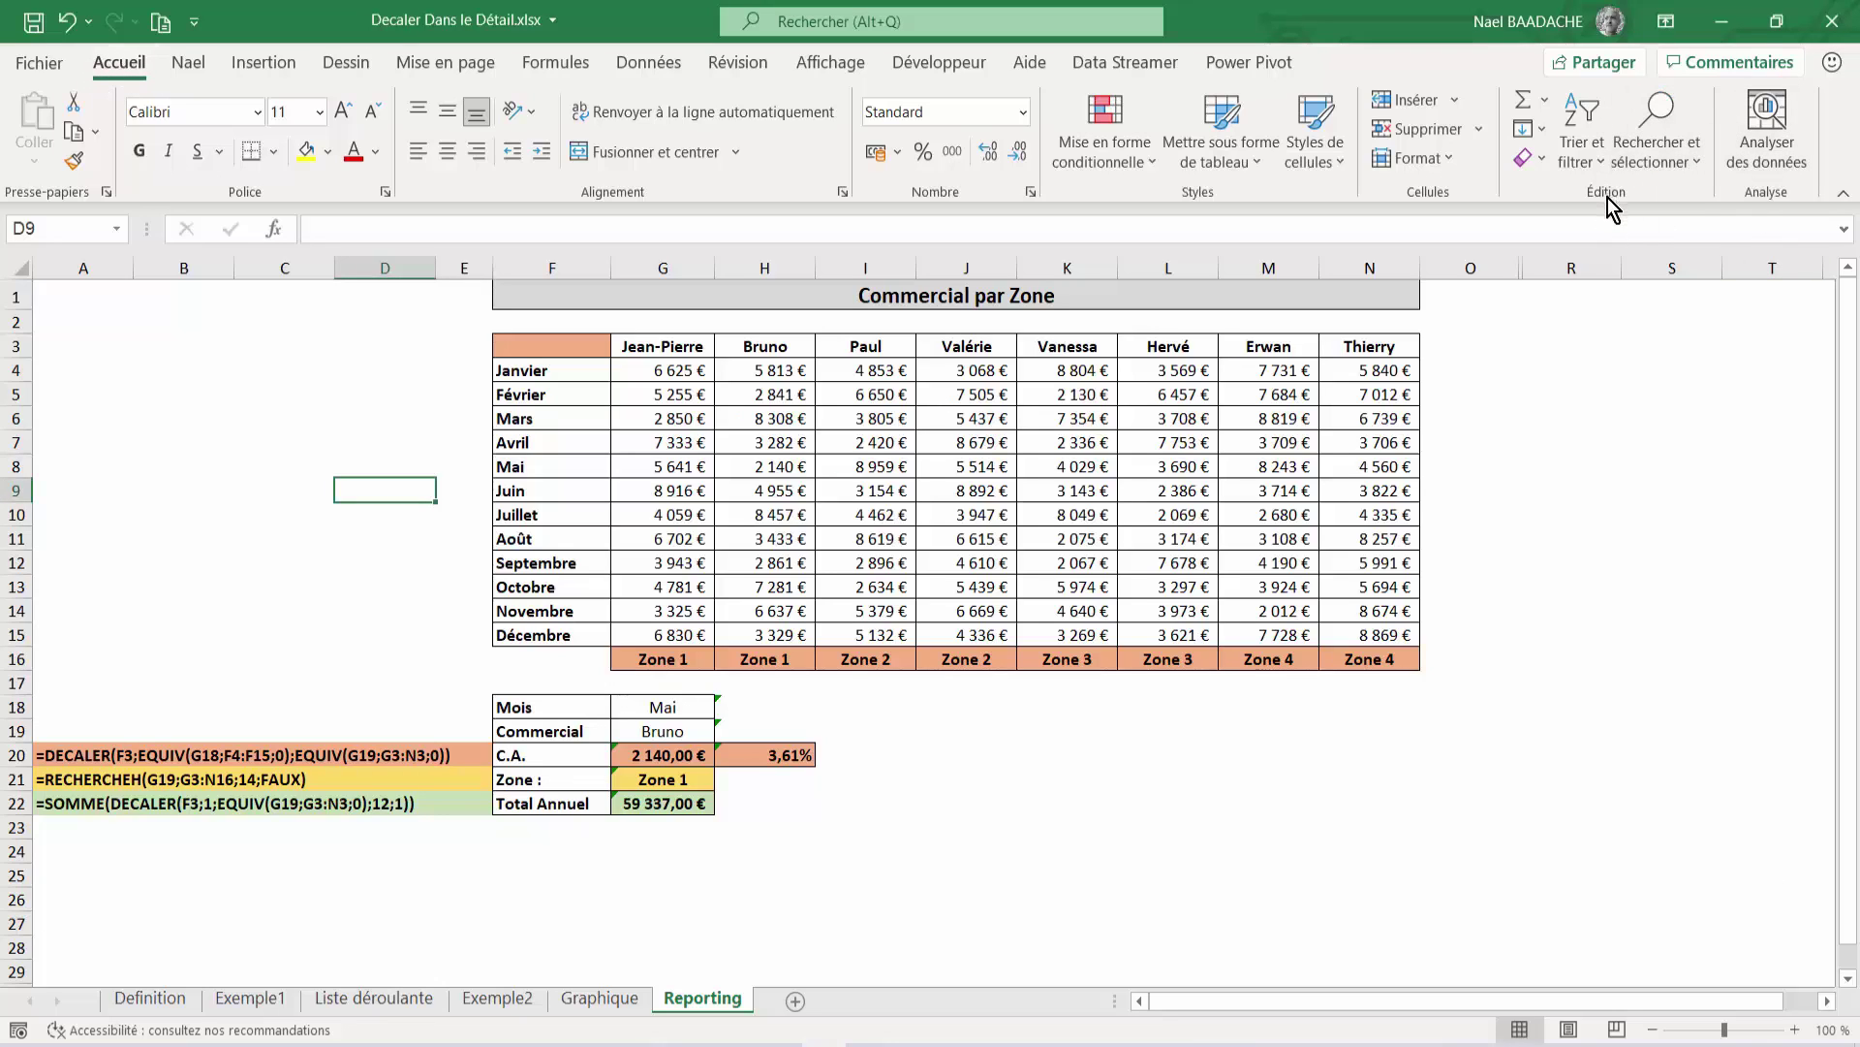
Step: Use Rechercher et sélectionner > Formules to select all formula cells
left_click(1681, 161)
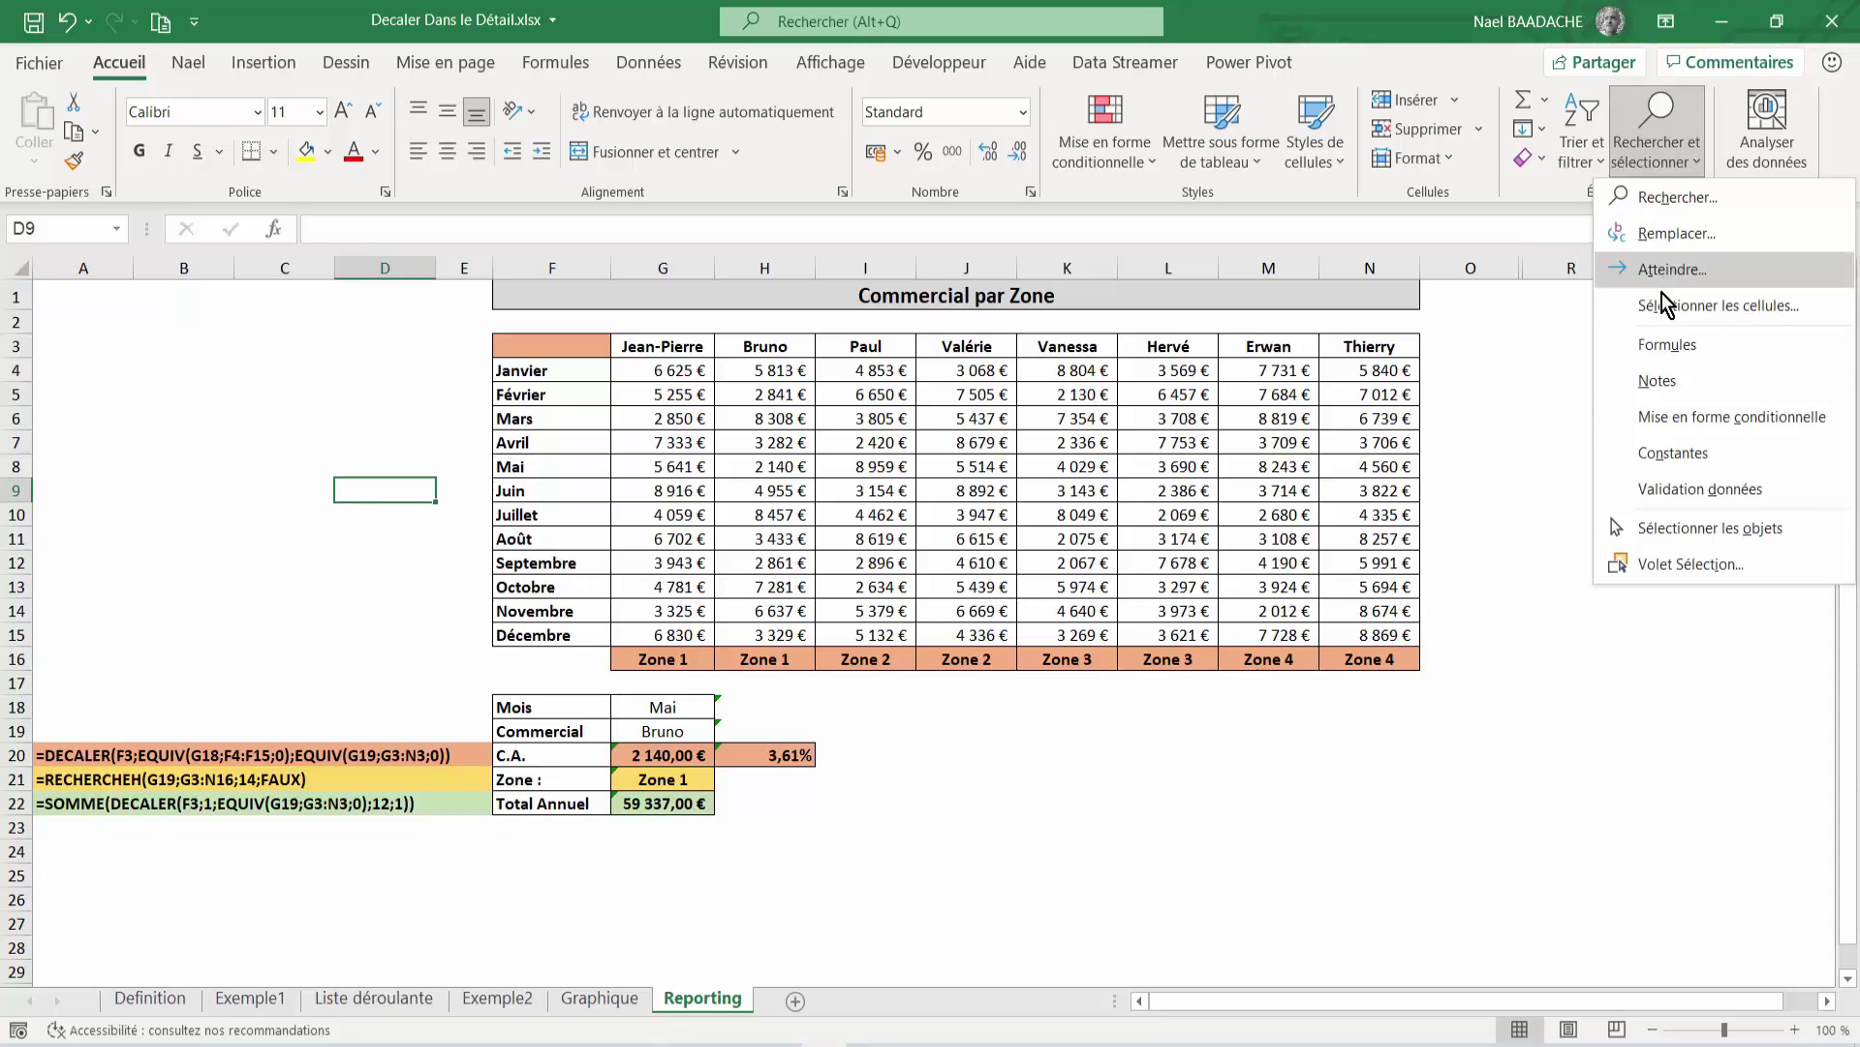
left_click(1667, 345)
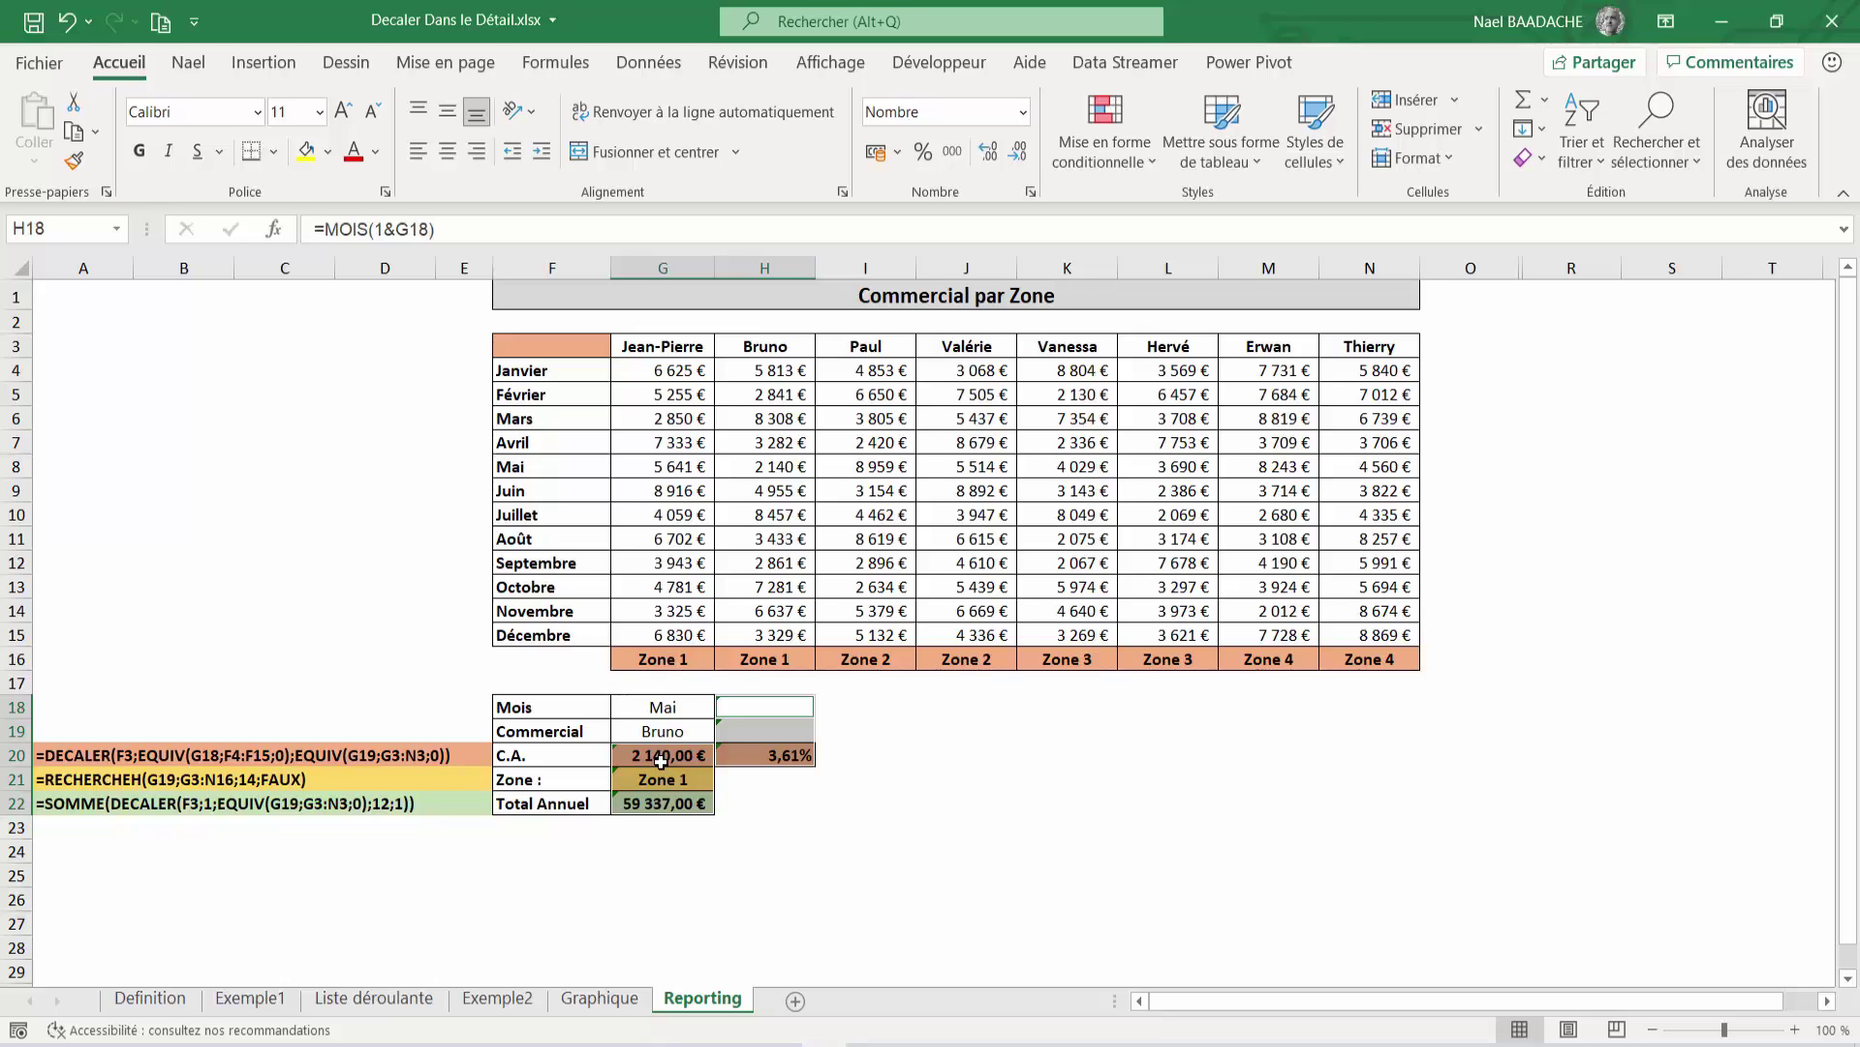
Step: Check Verrouillée and Masquée for the selected formula cells in Format de cellule
right_click(662, 762)
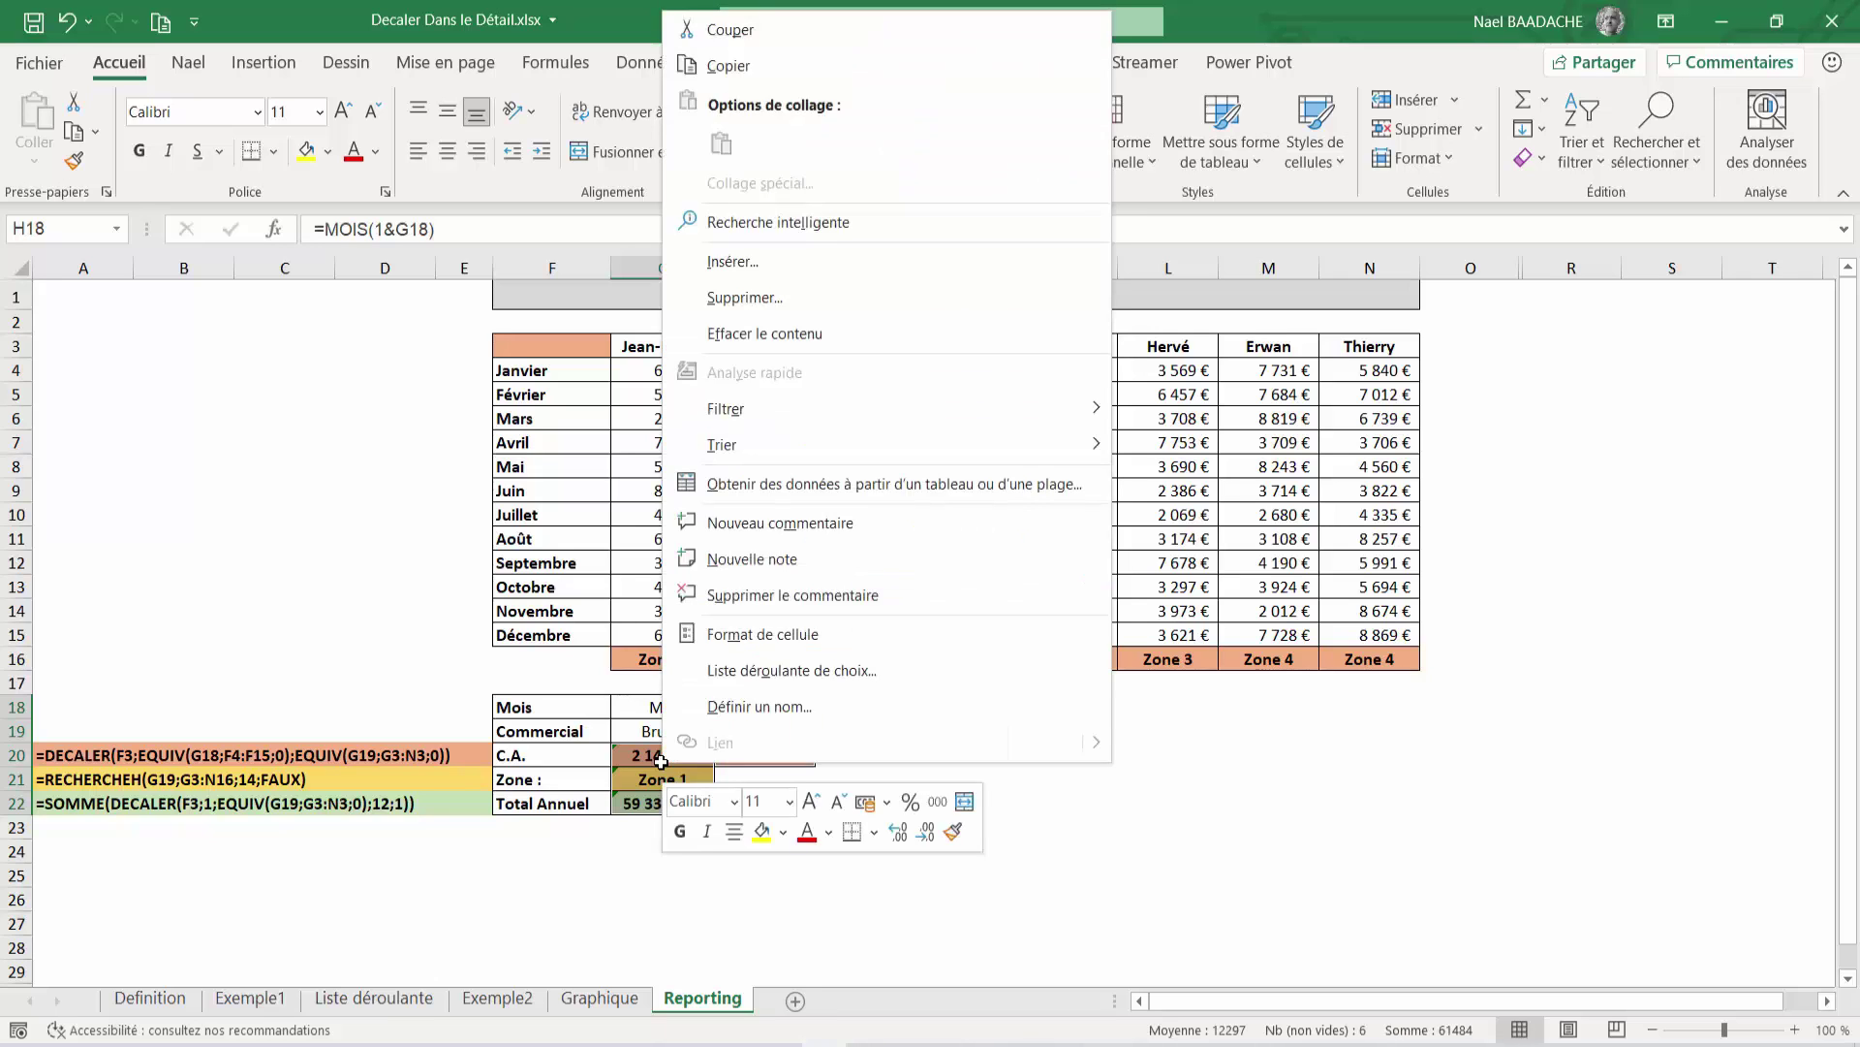
left_click(733, 634)
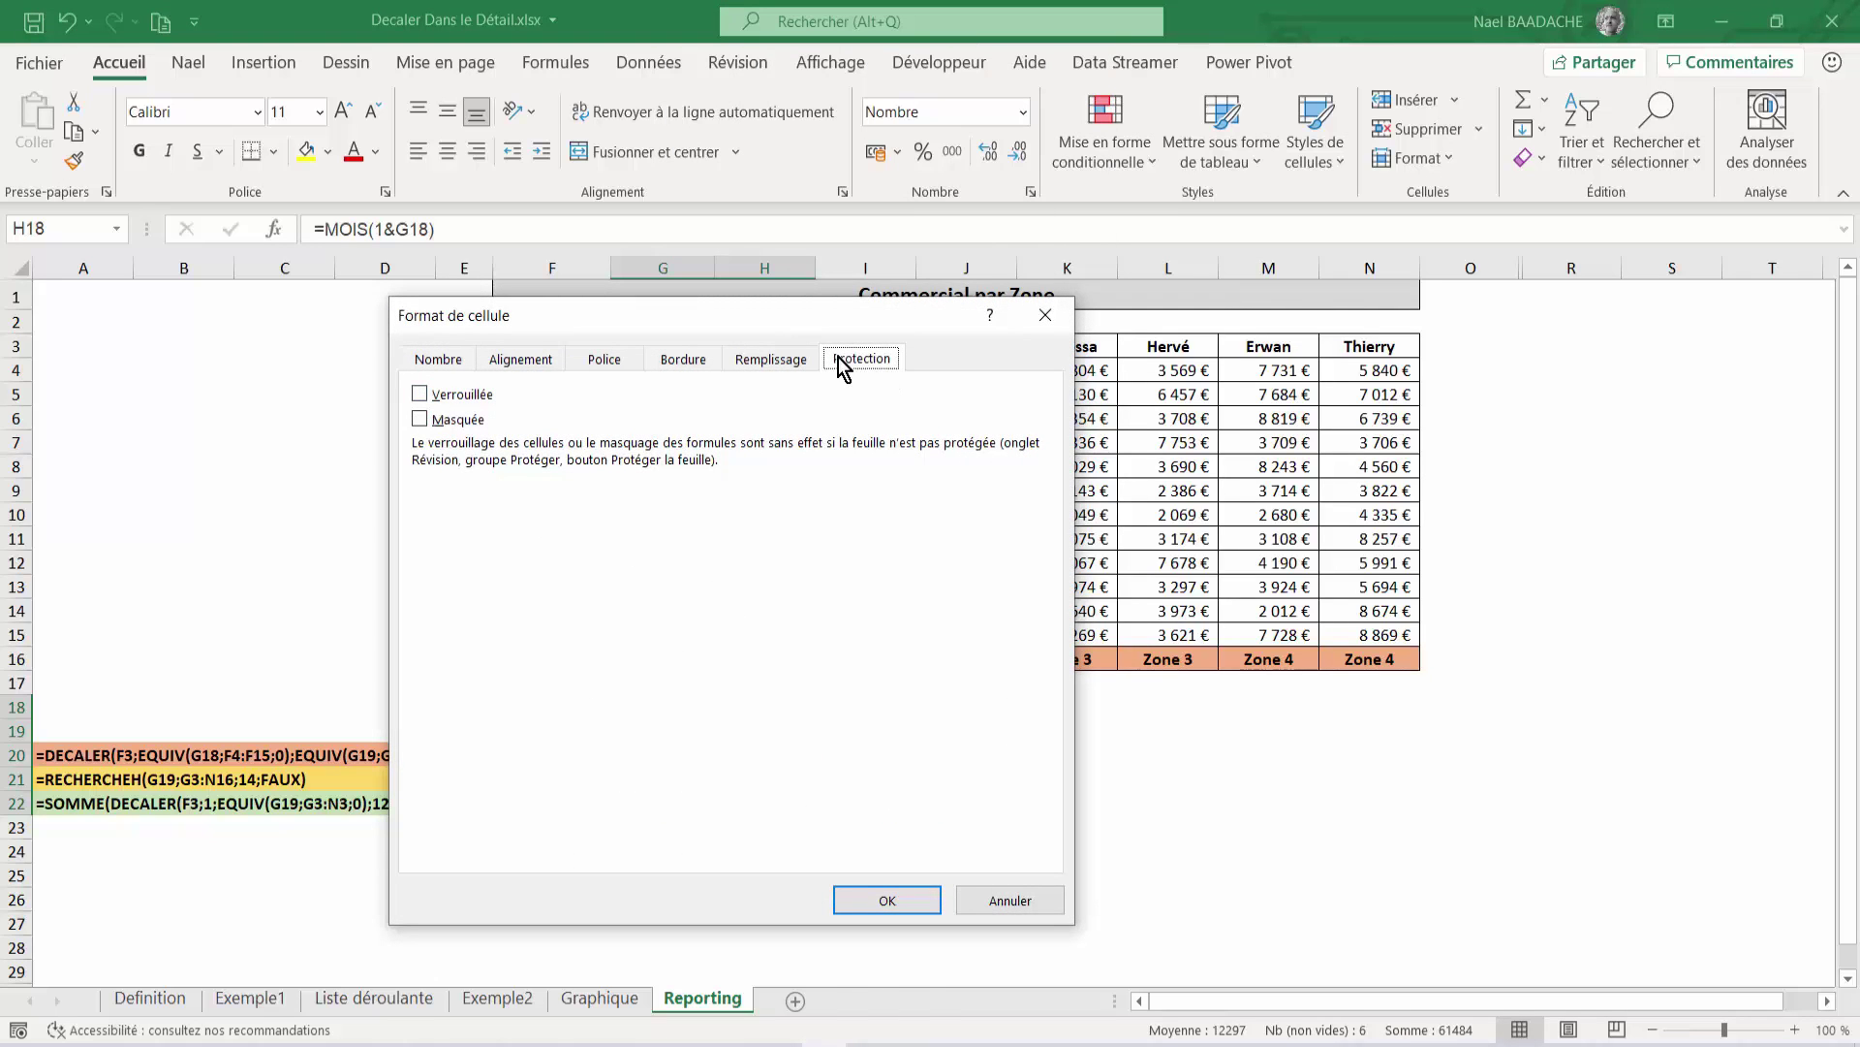
left_click(419, 395)
left_click(419, 394)
left_click(420, 420)
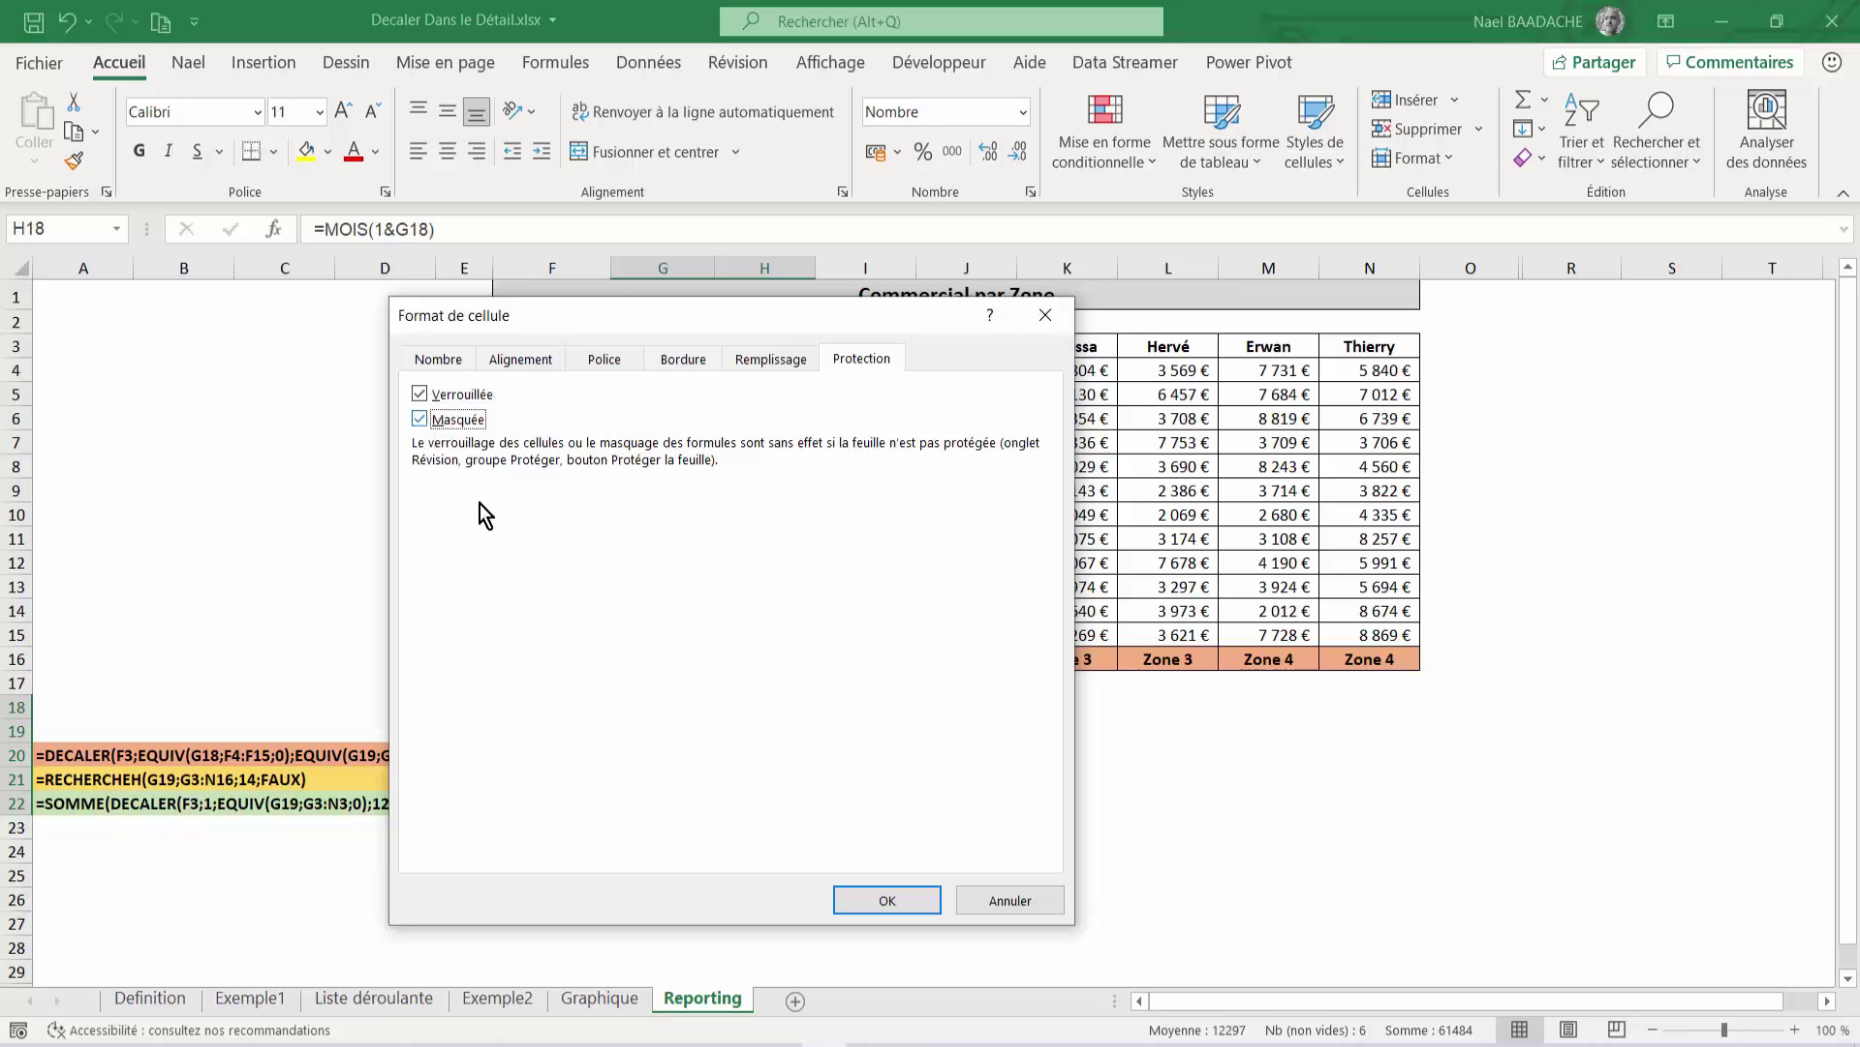
left_click(887, 900)
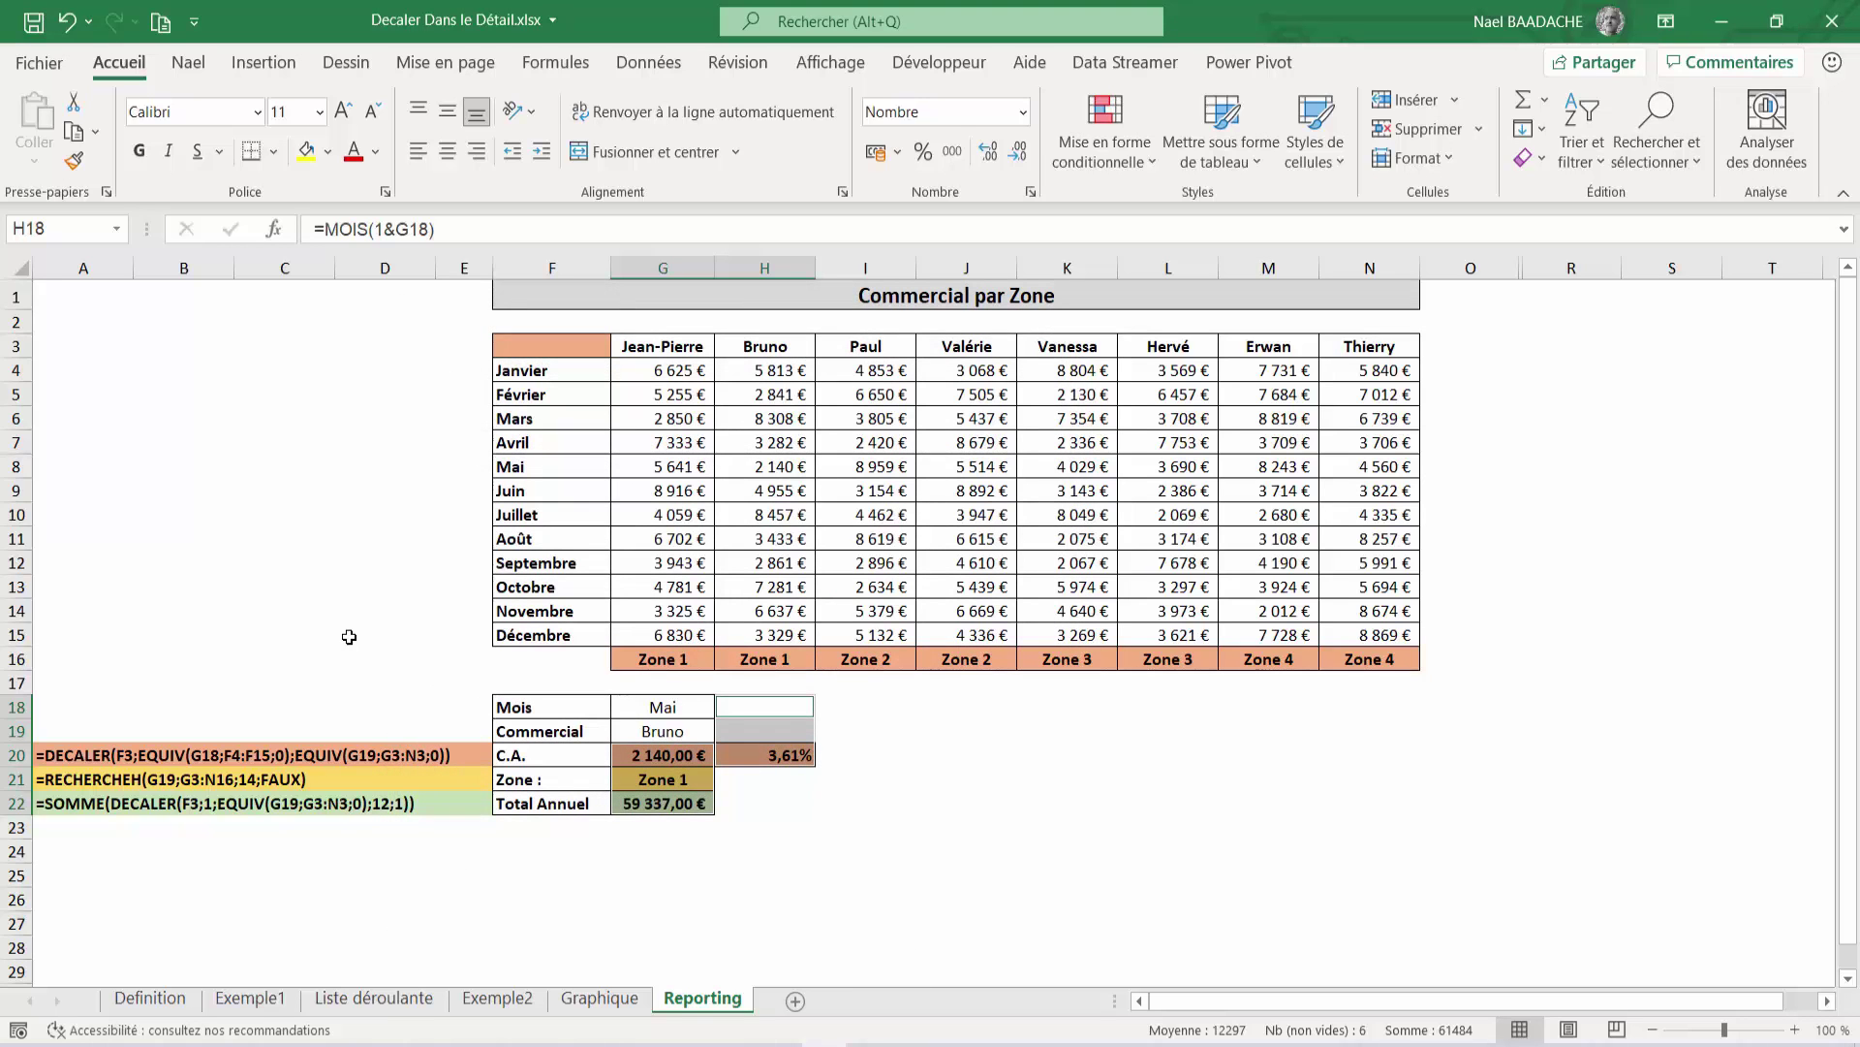
Step: Protect the Reporting sheet with a confirmed password, allowing selection of locked and unlocked cells
left_click(268, 410)
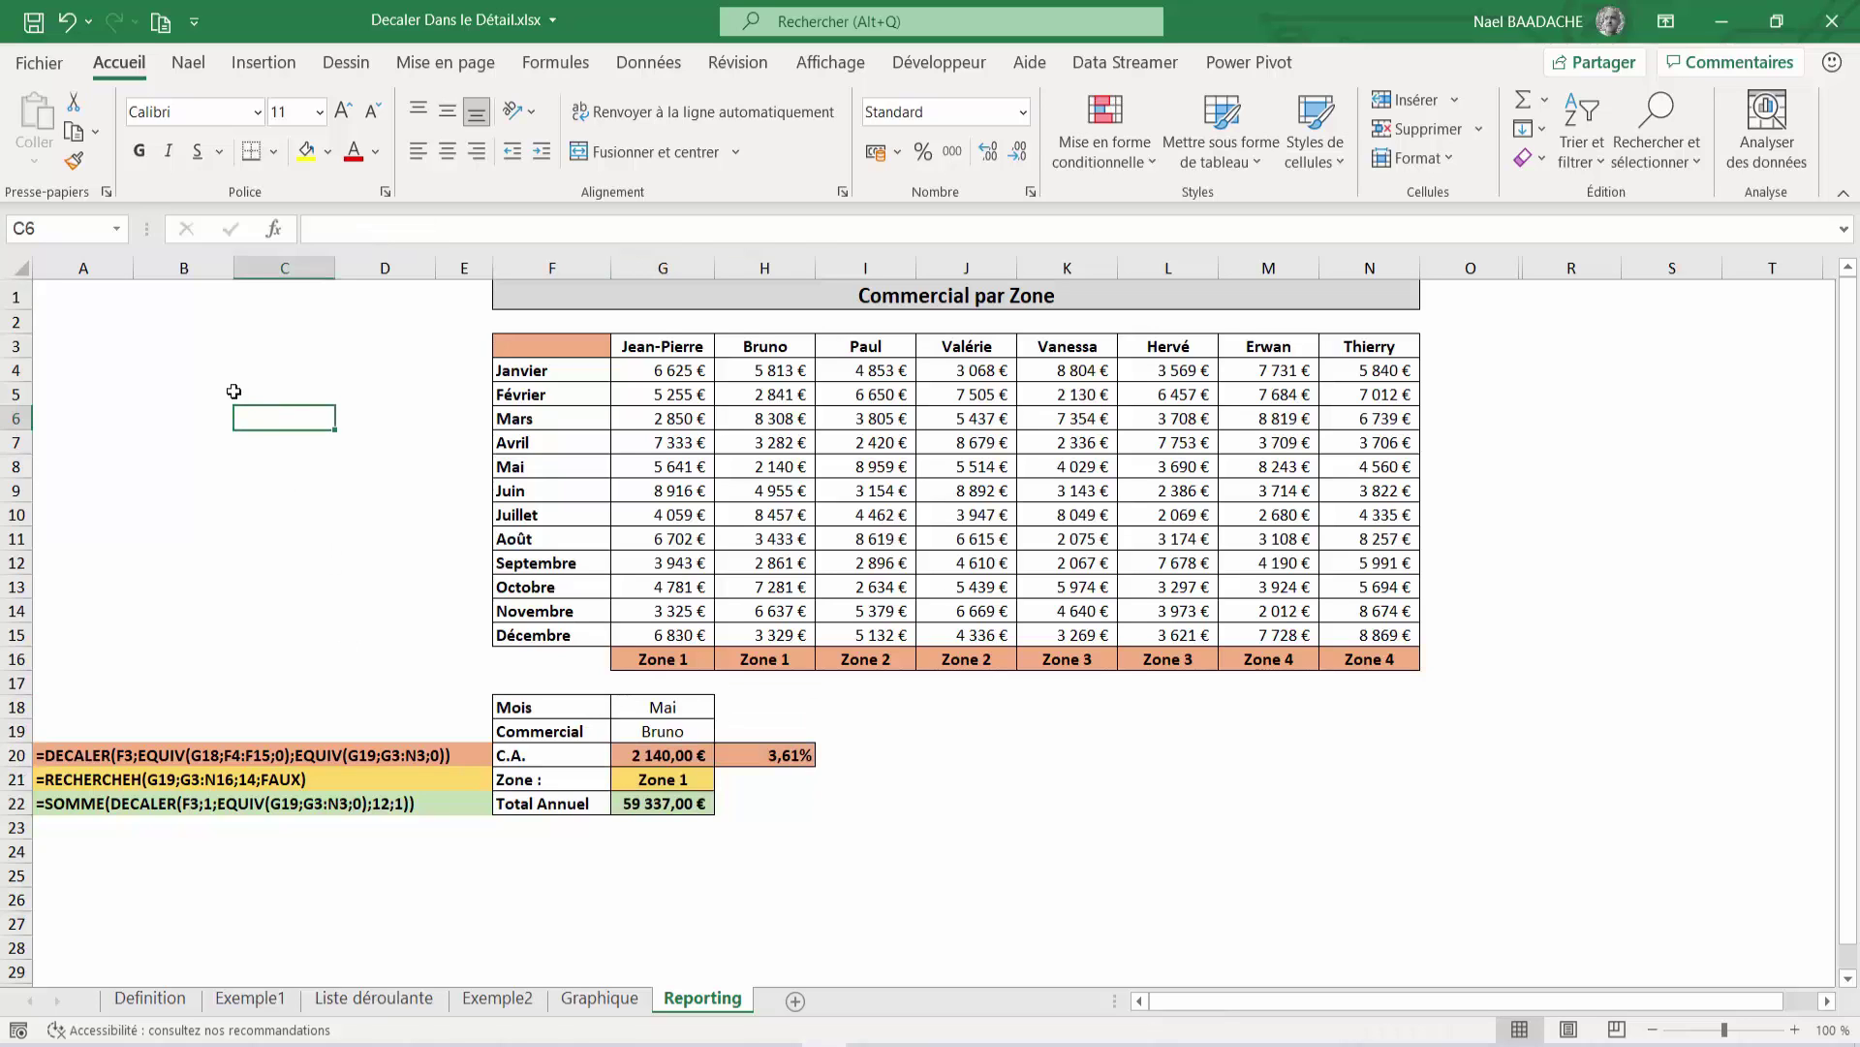
left_click(741, 62)
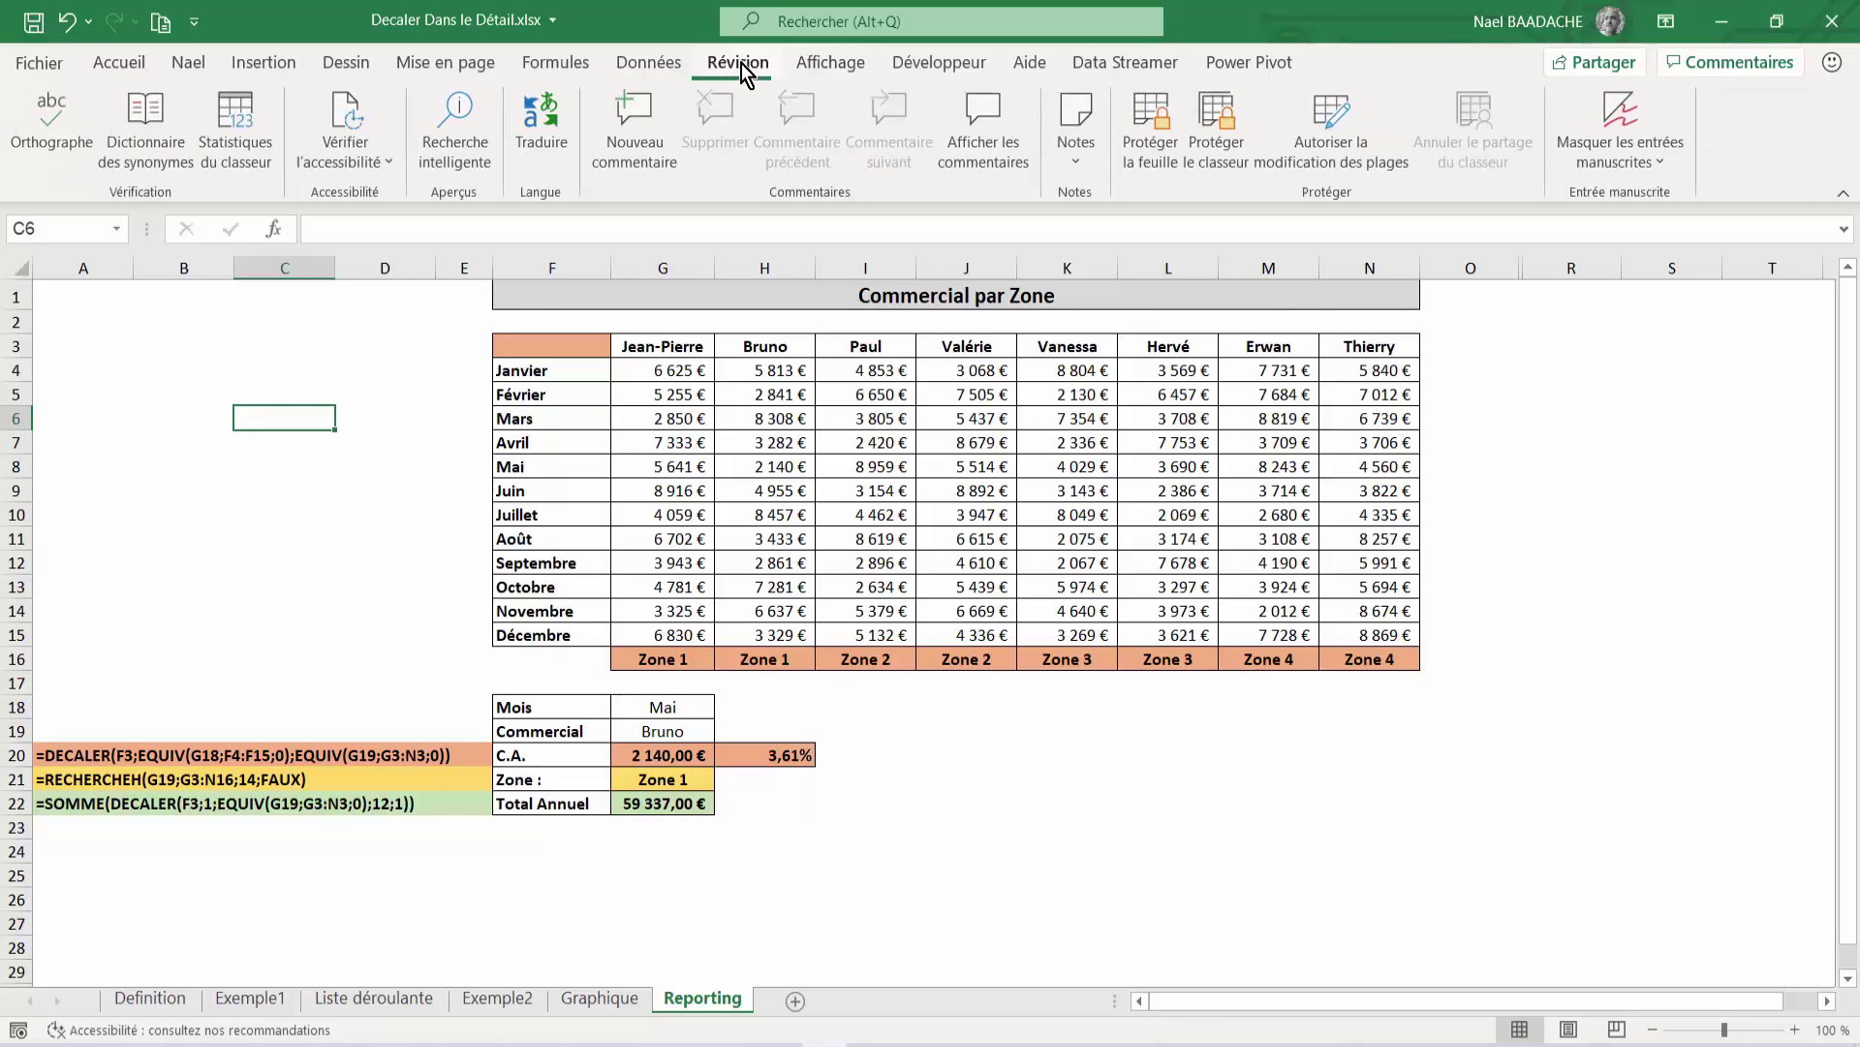
left_click(1158, 119)
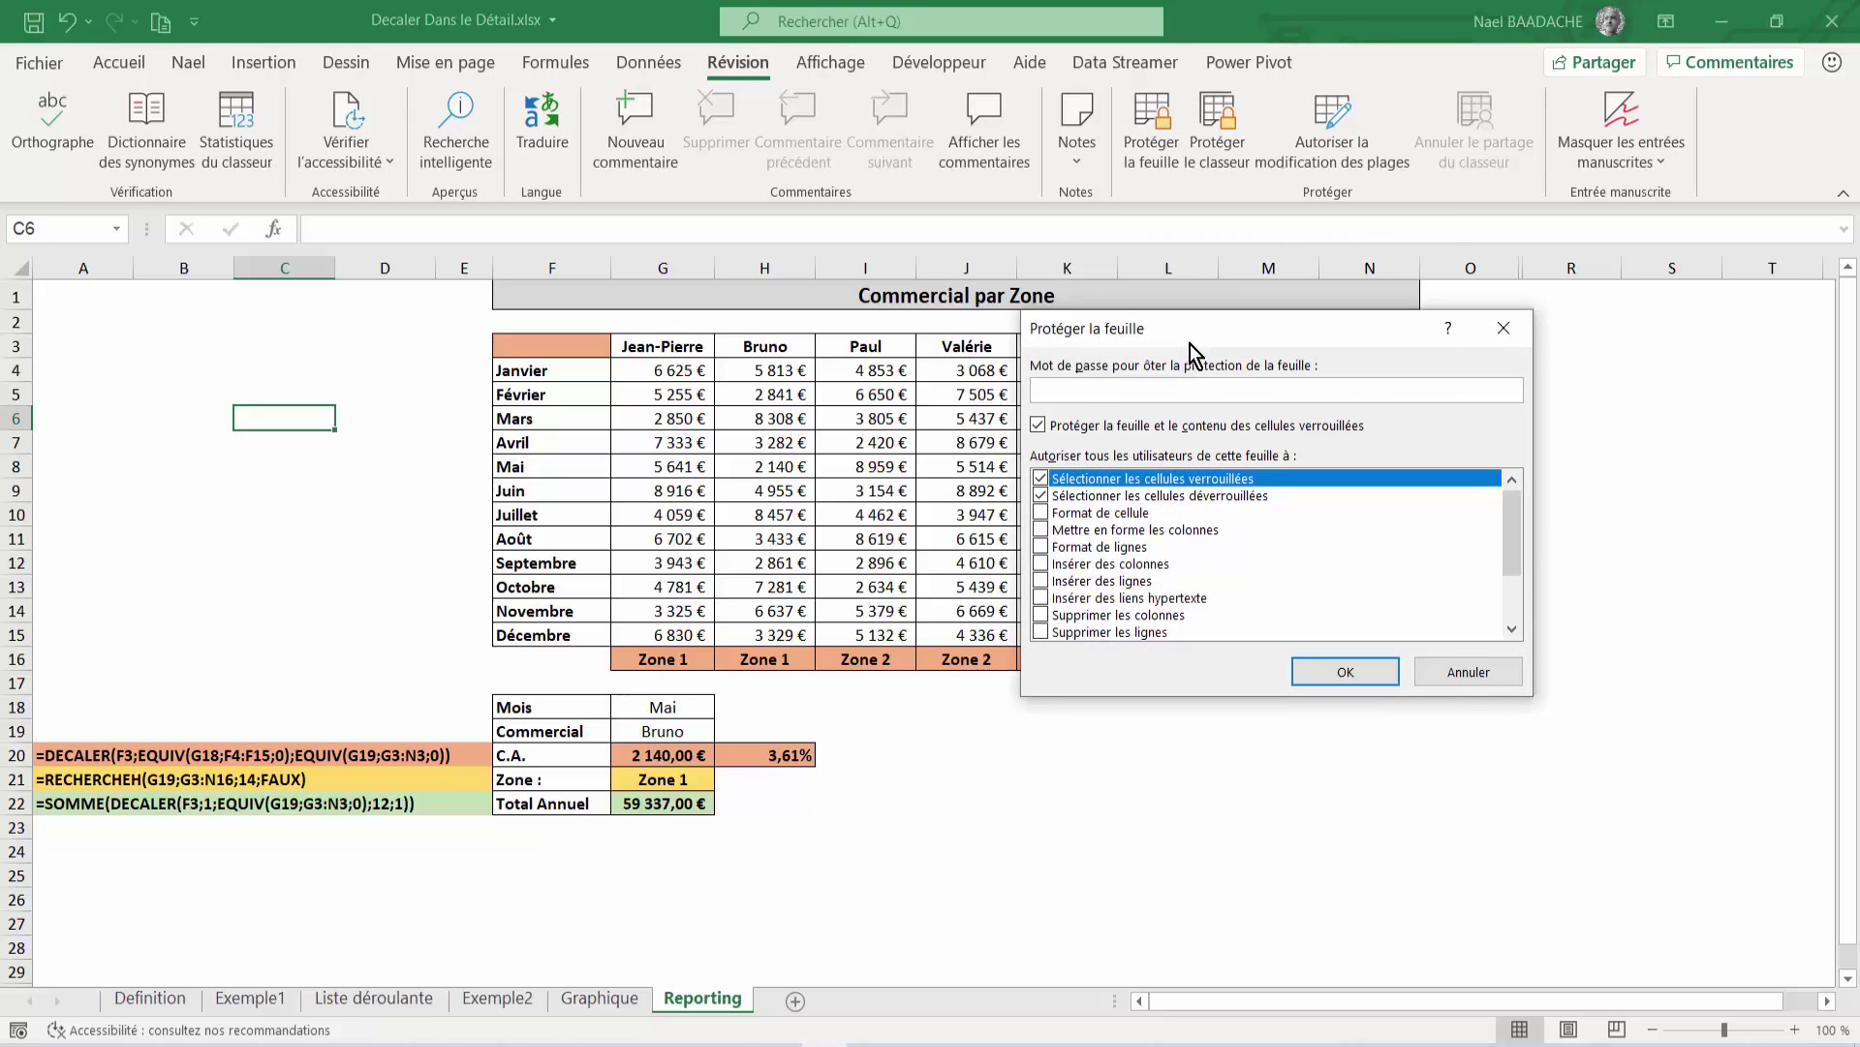
left_click_drag(1516, 531, 1518, 585)
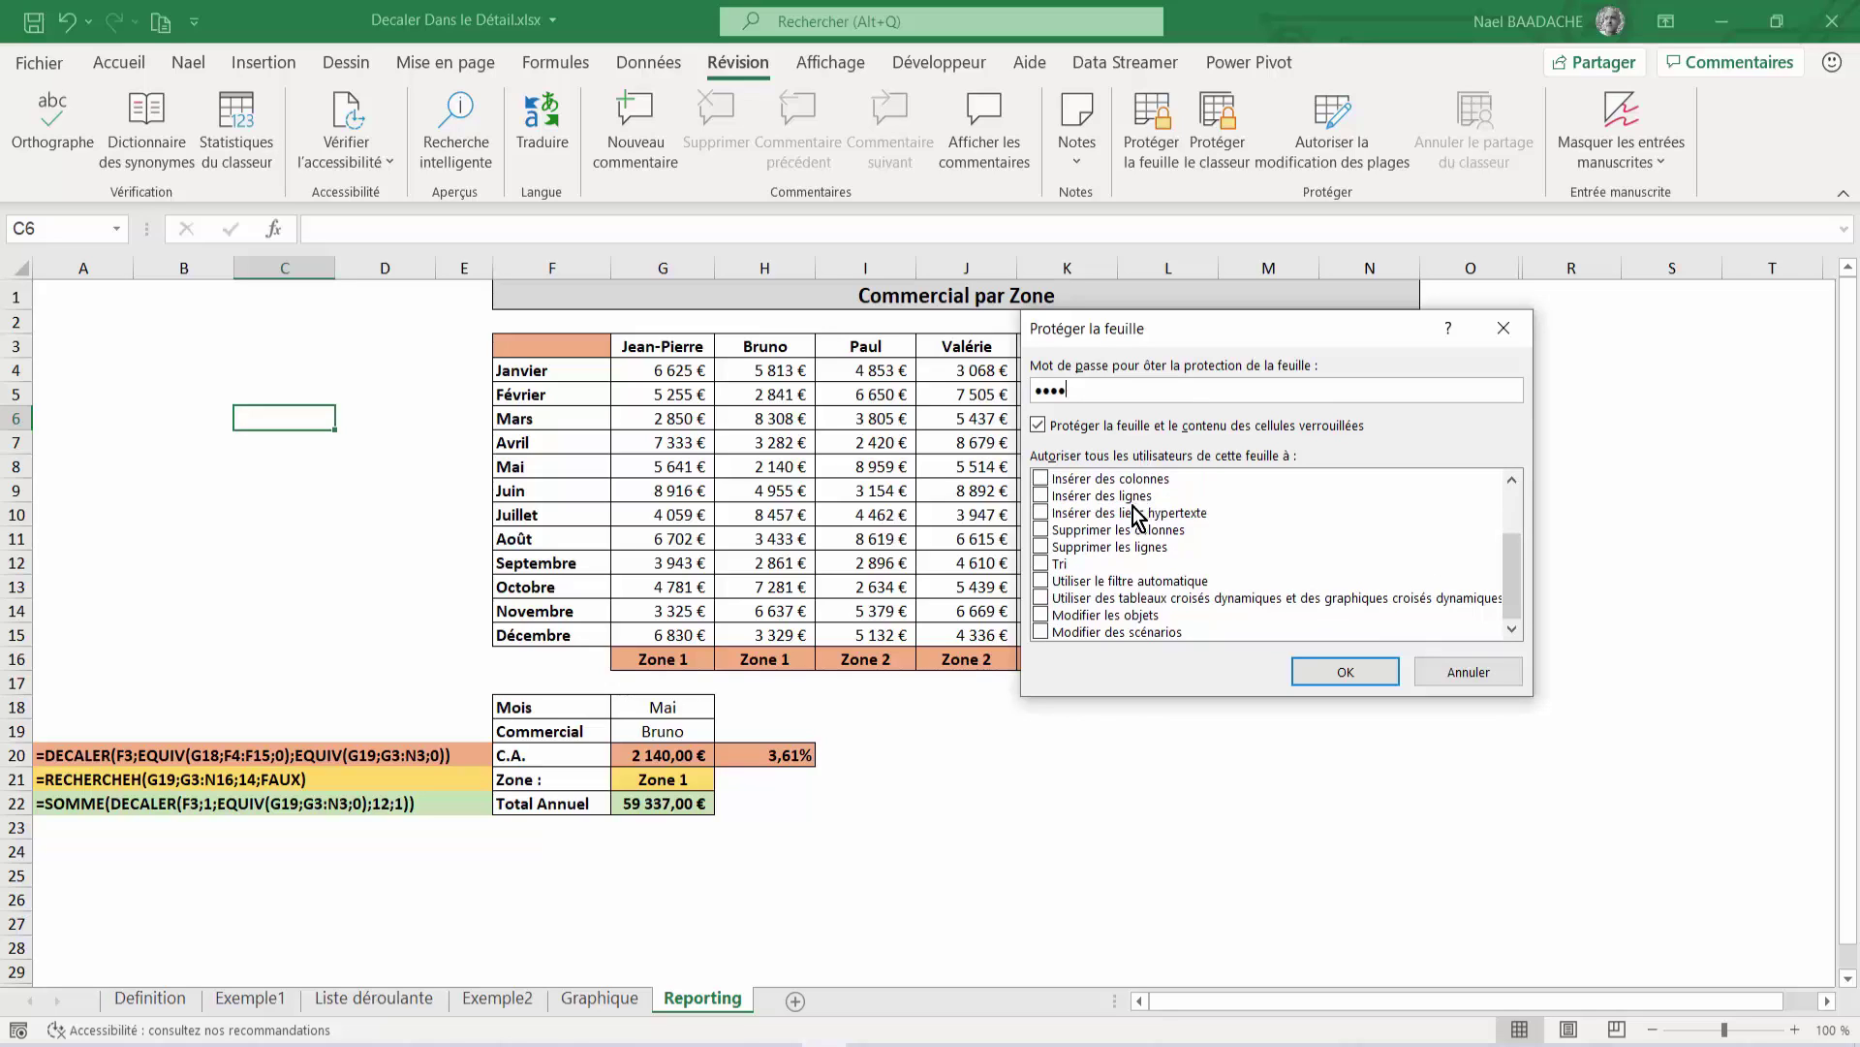
left_click(1038, 496)
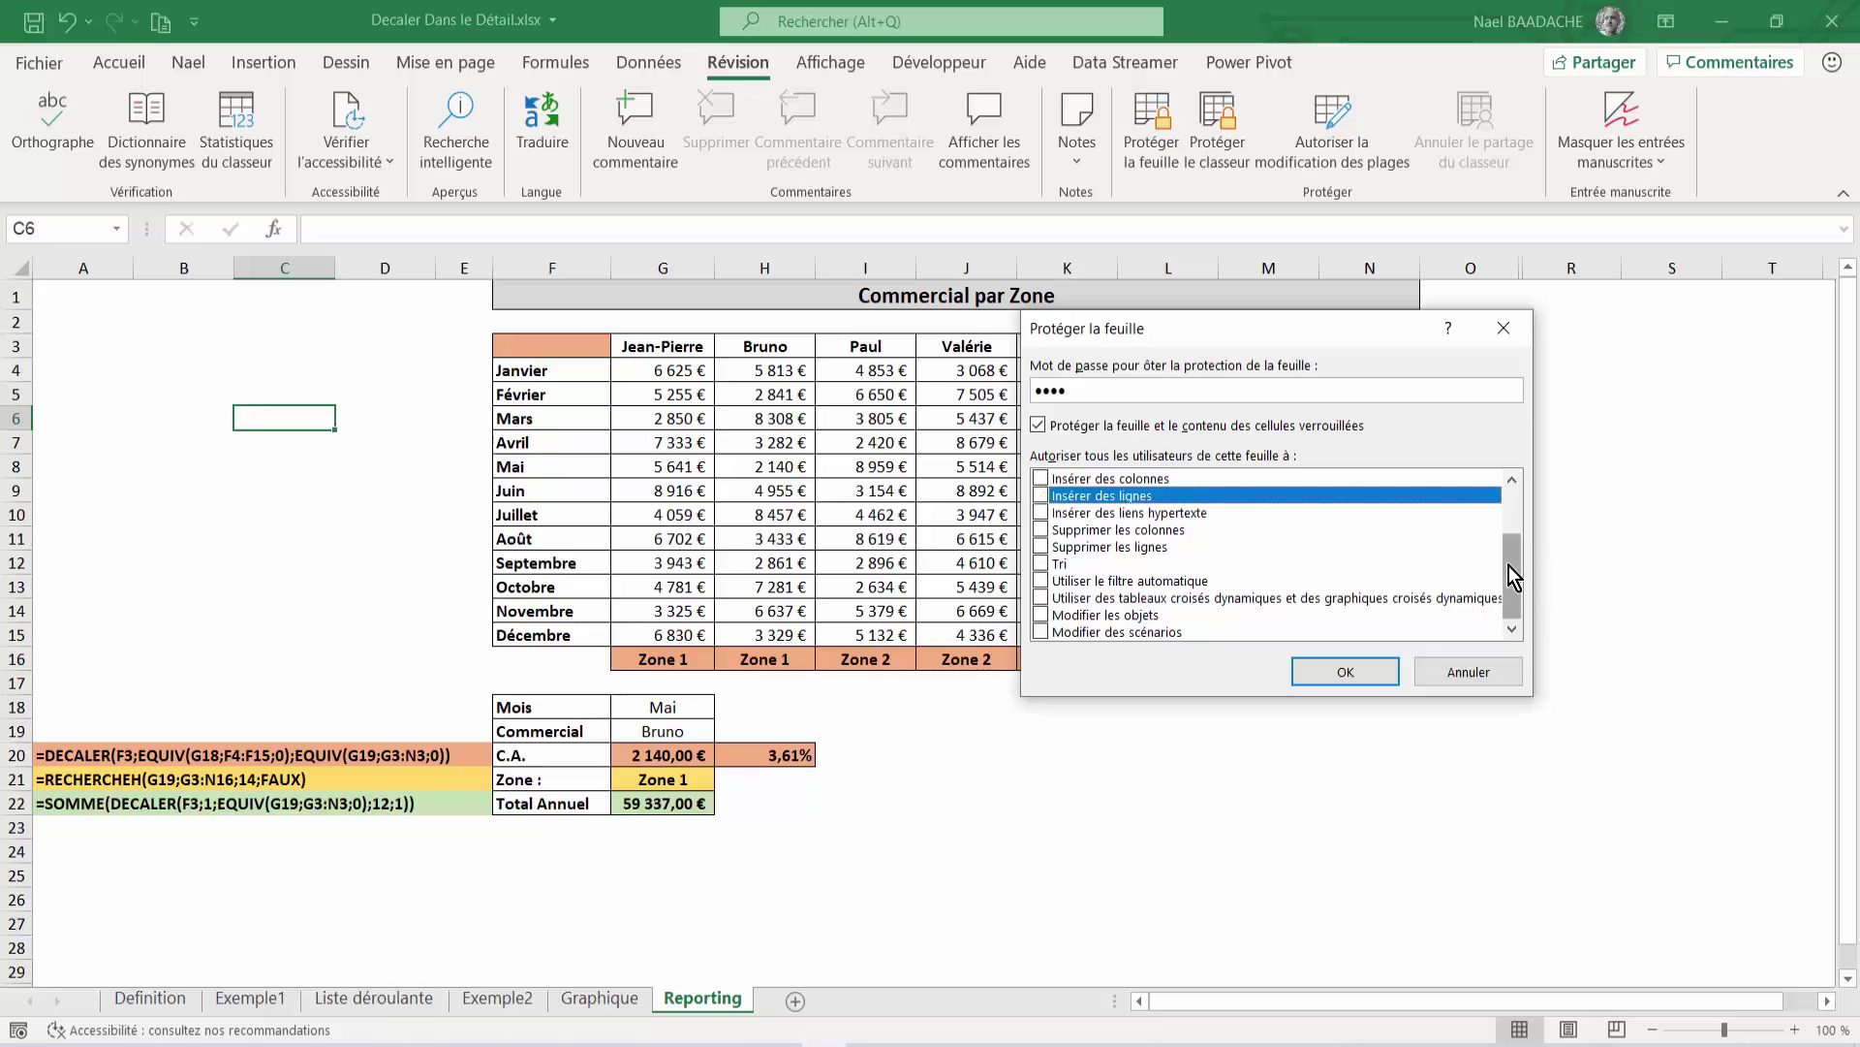
left_click_drag(1509, 566, 1509, 497)
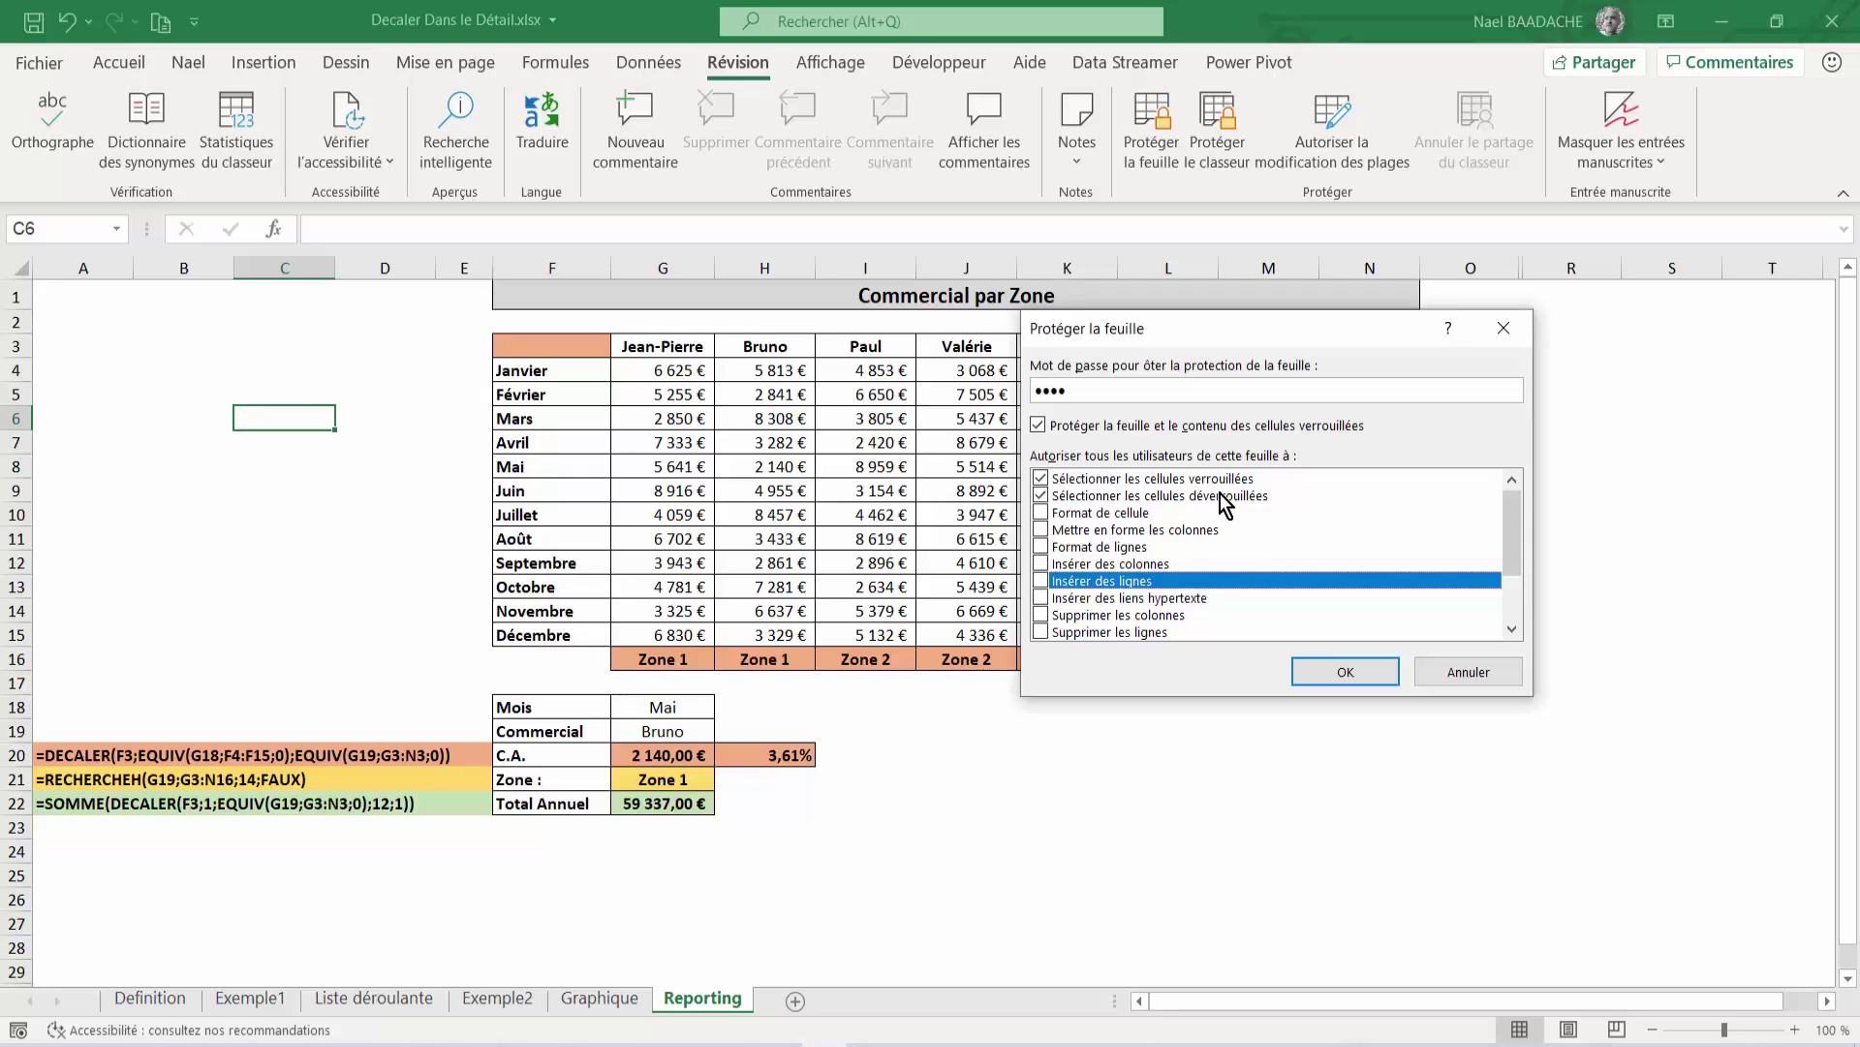
left_click(1353, 672)
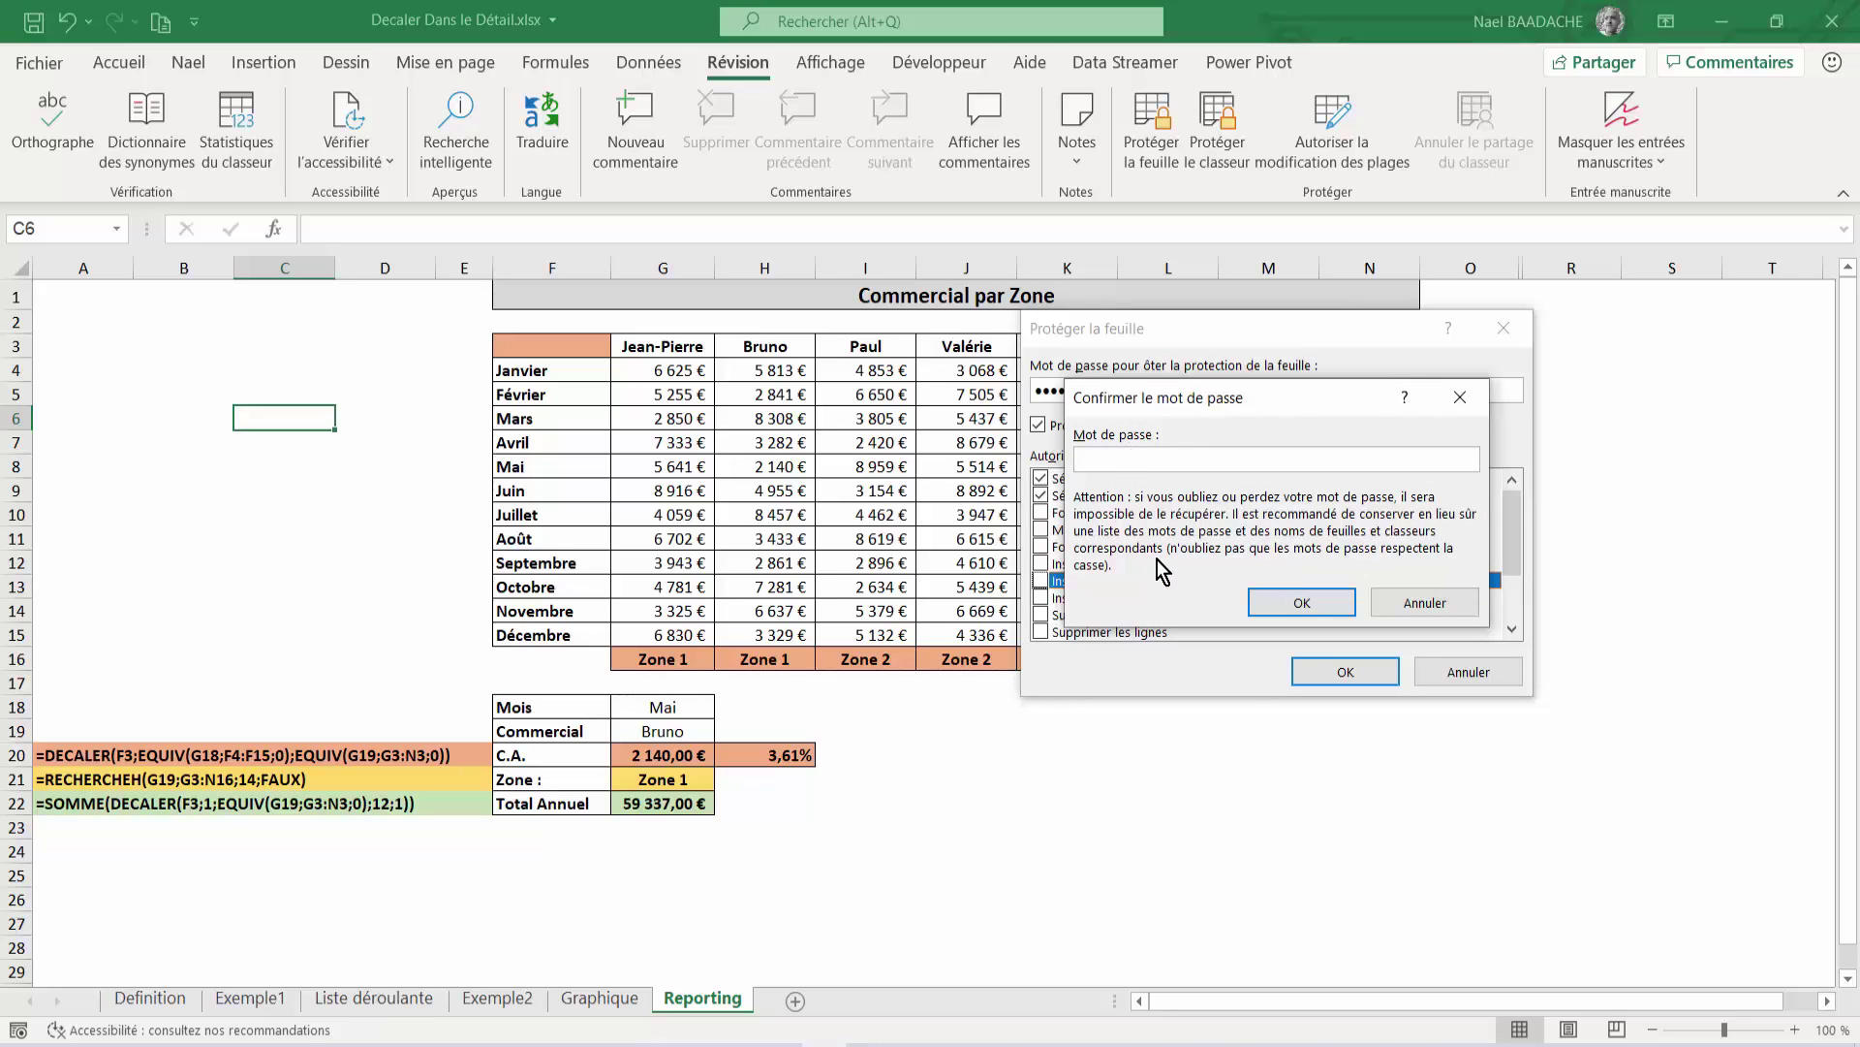
left_click(1303, 603)
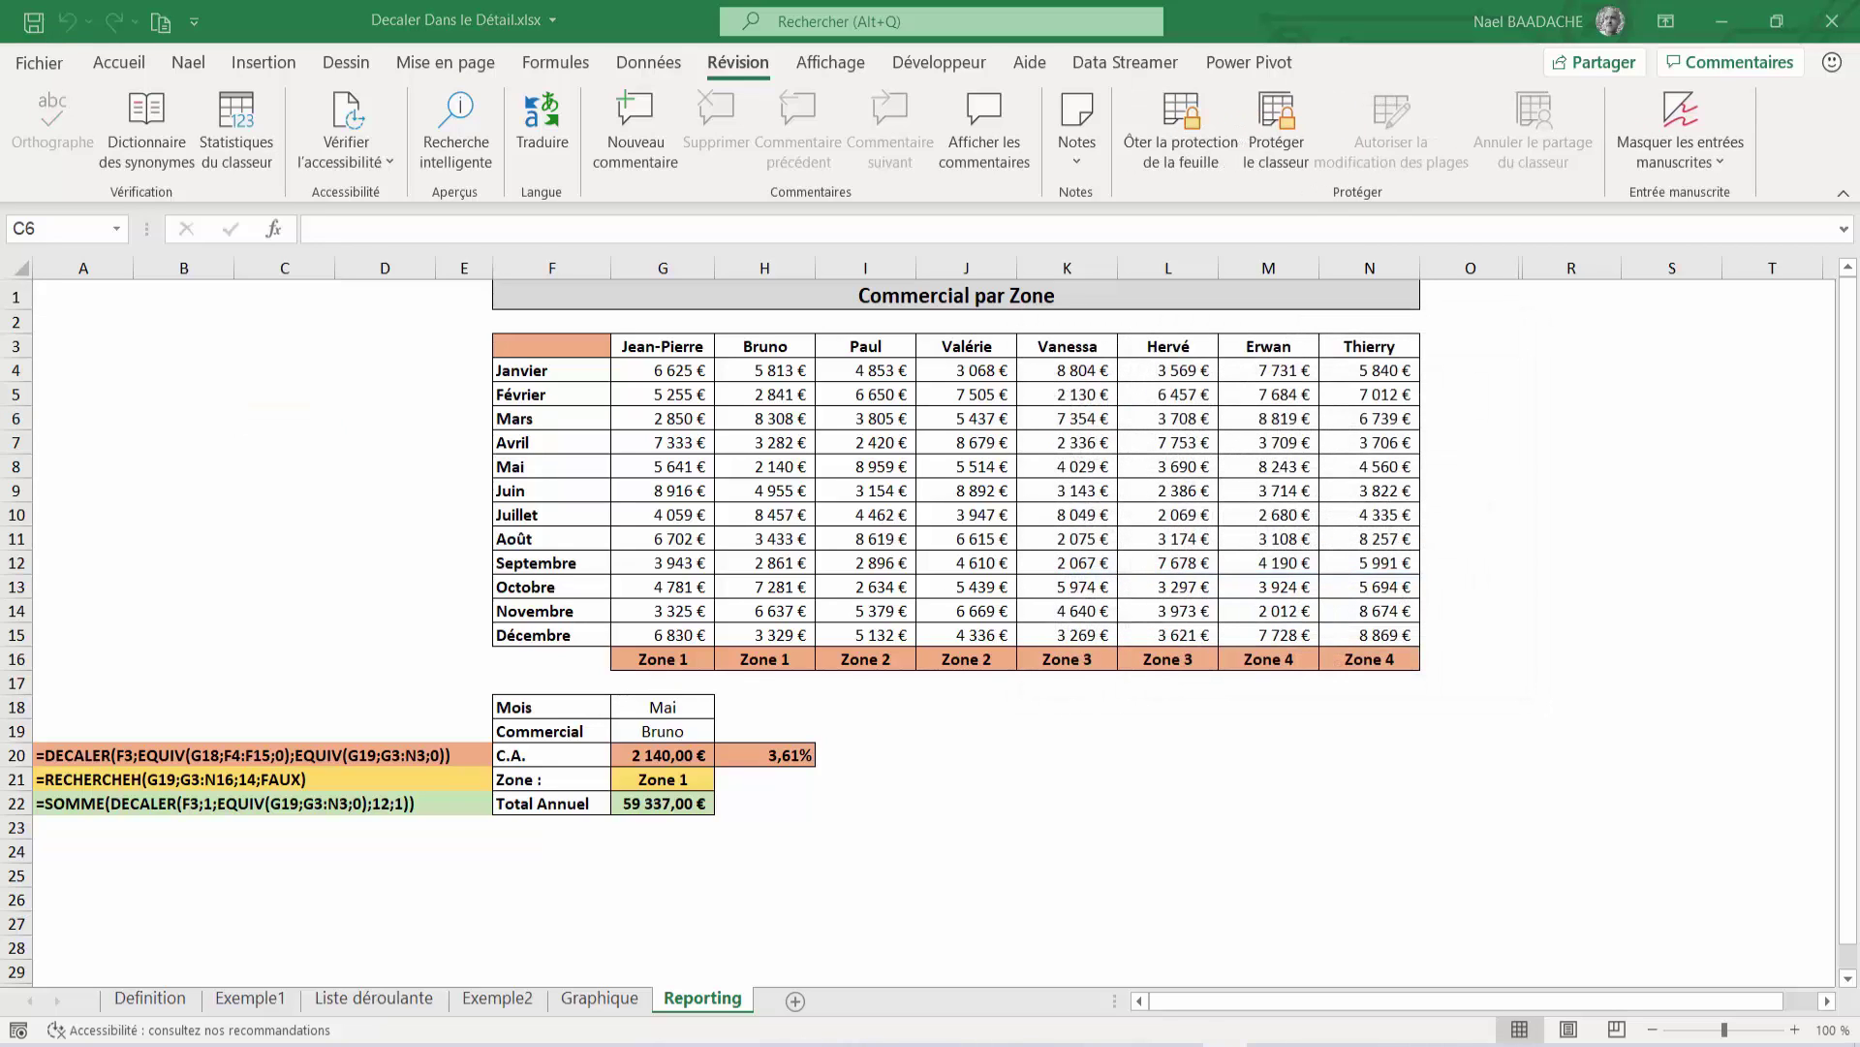
left_click(675, 755)
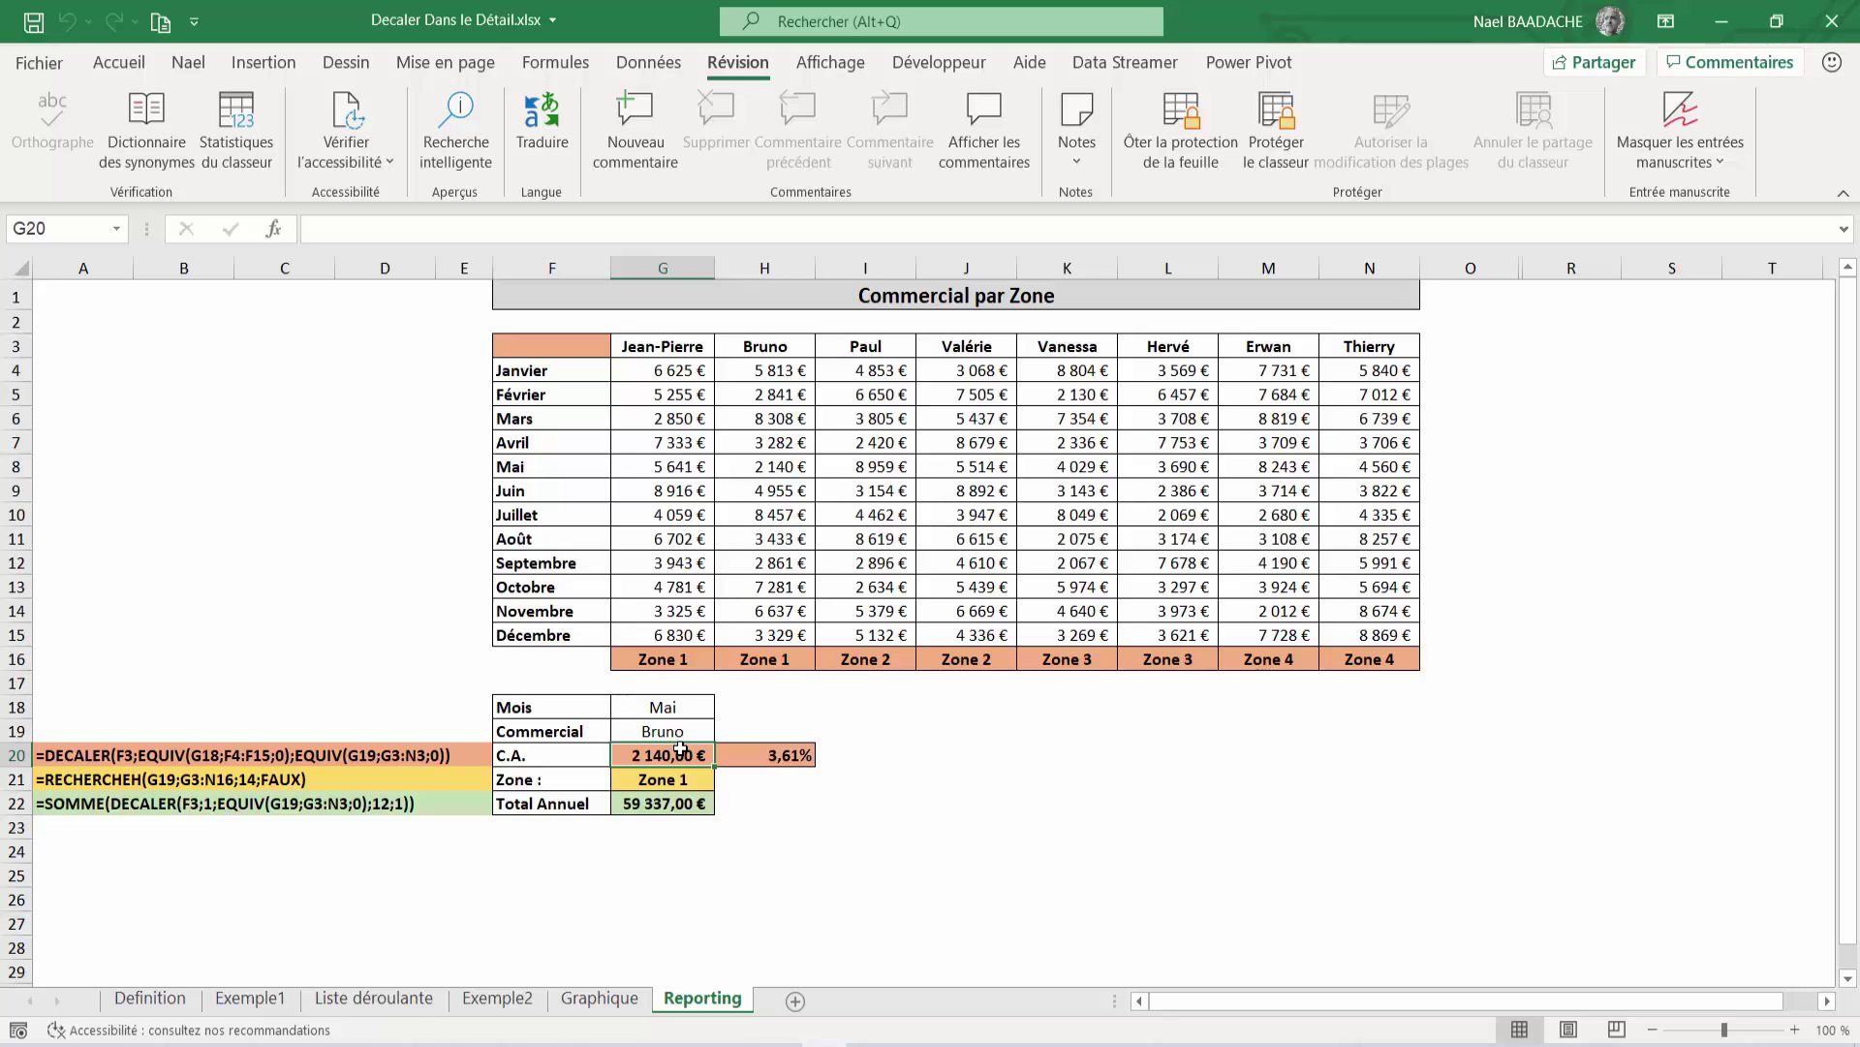
double_click(680, 749)
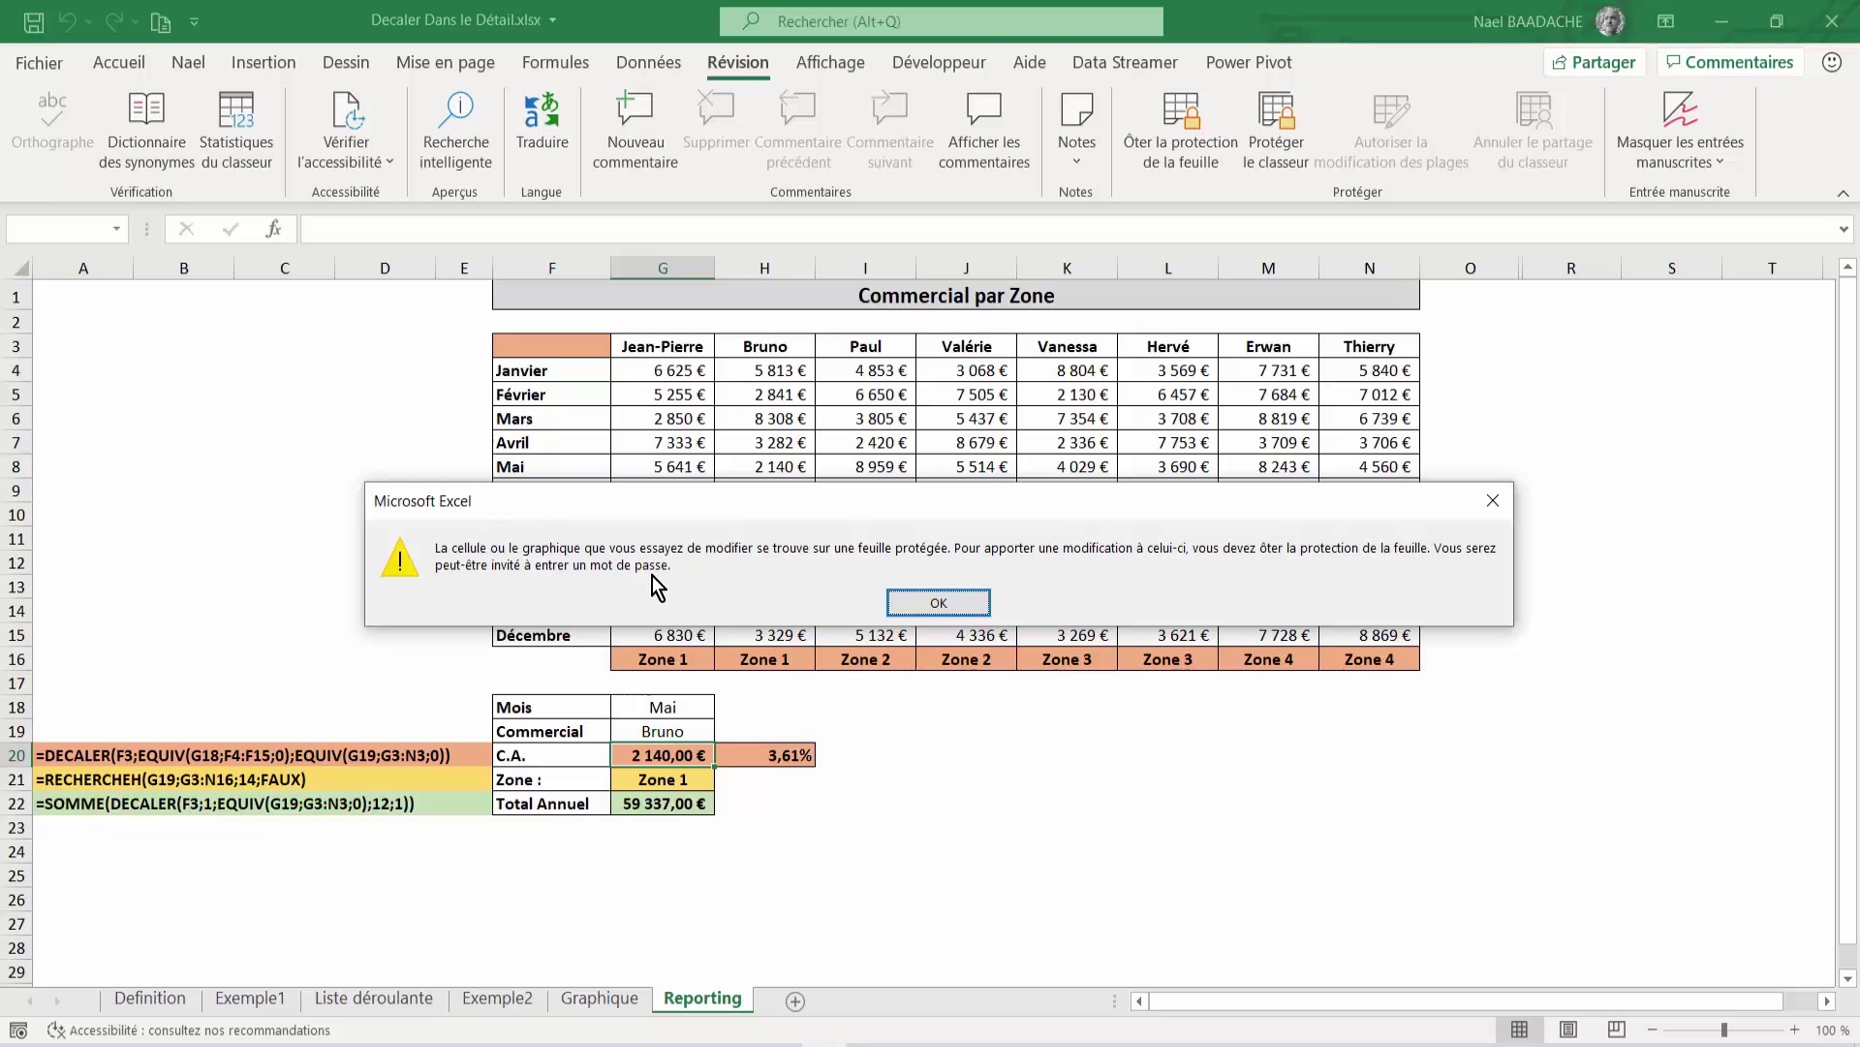
left_click(946, 608)
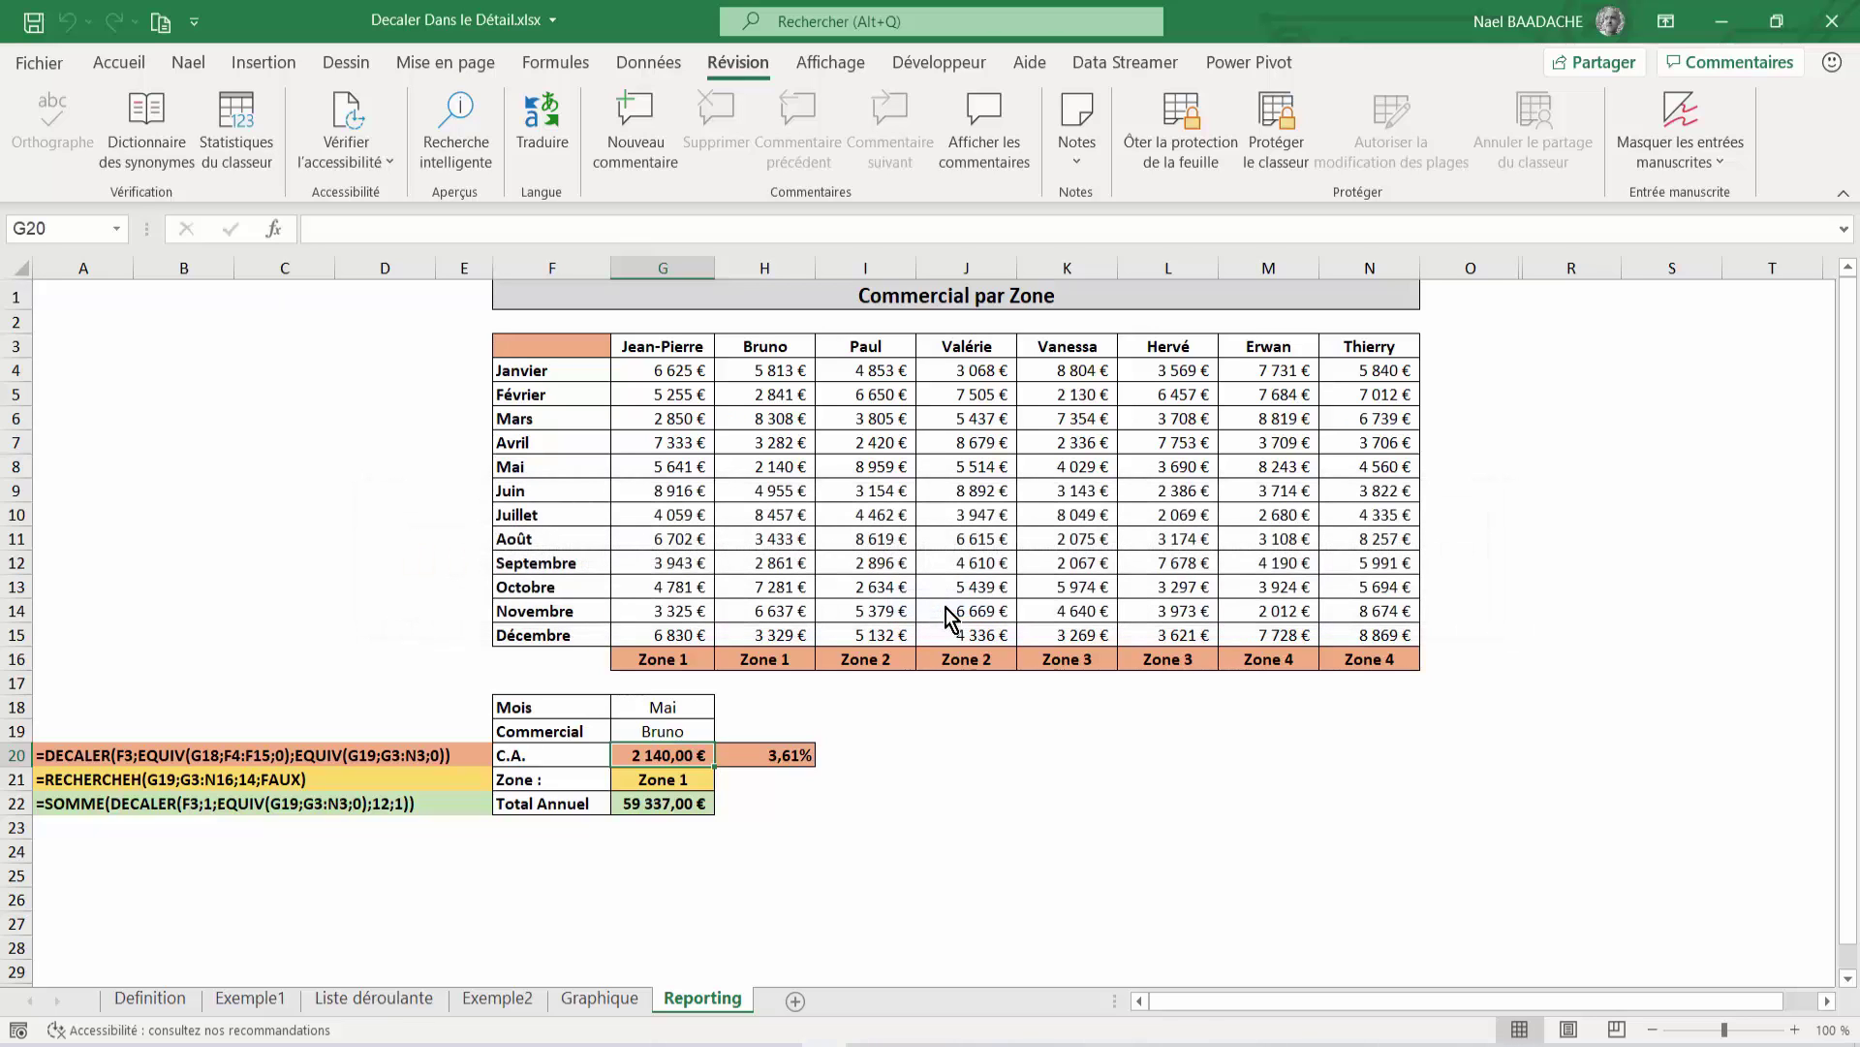
Step: Enter 6500 as the January sales value in cell G4
left_click(672, 372)
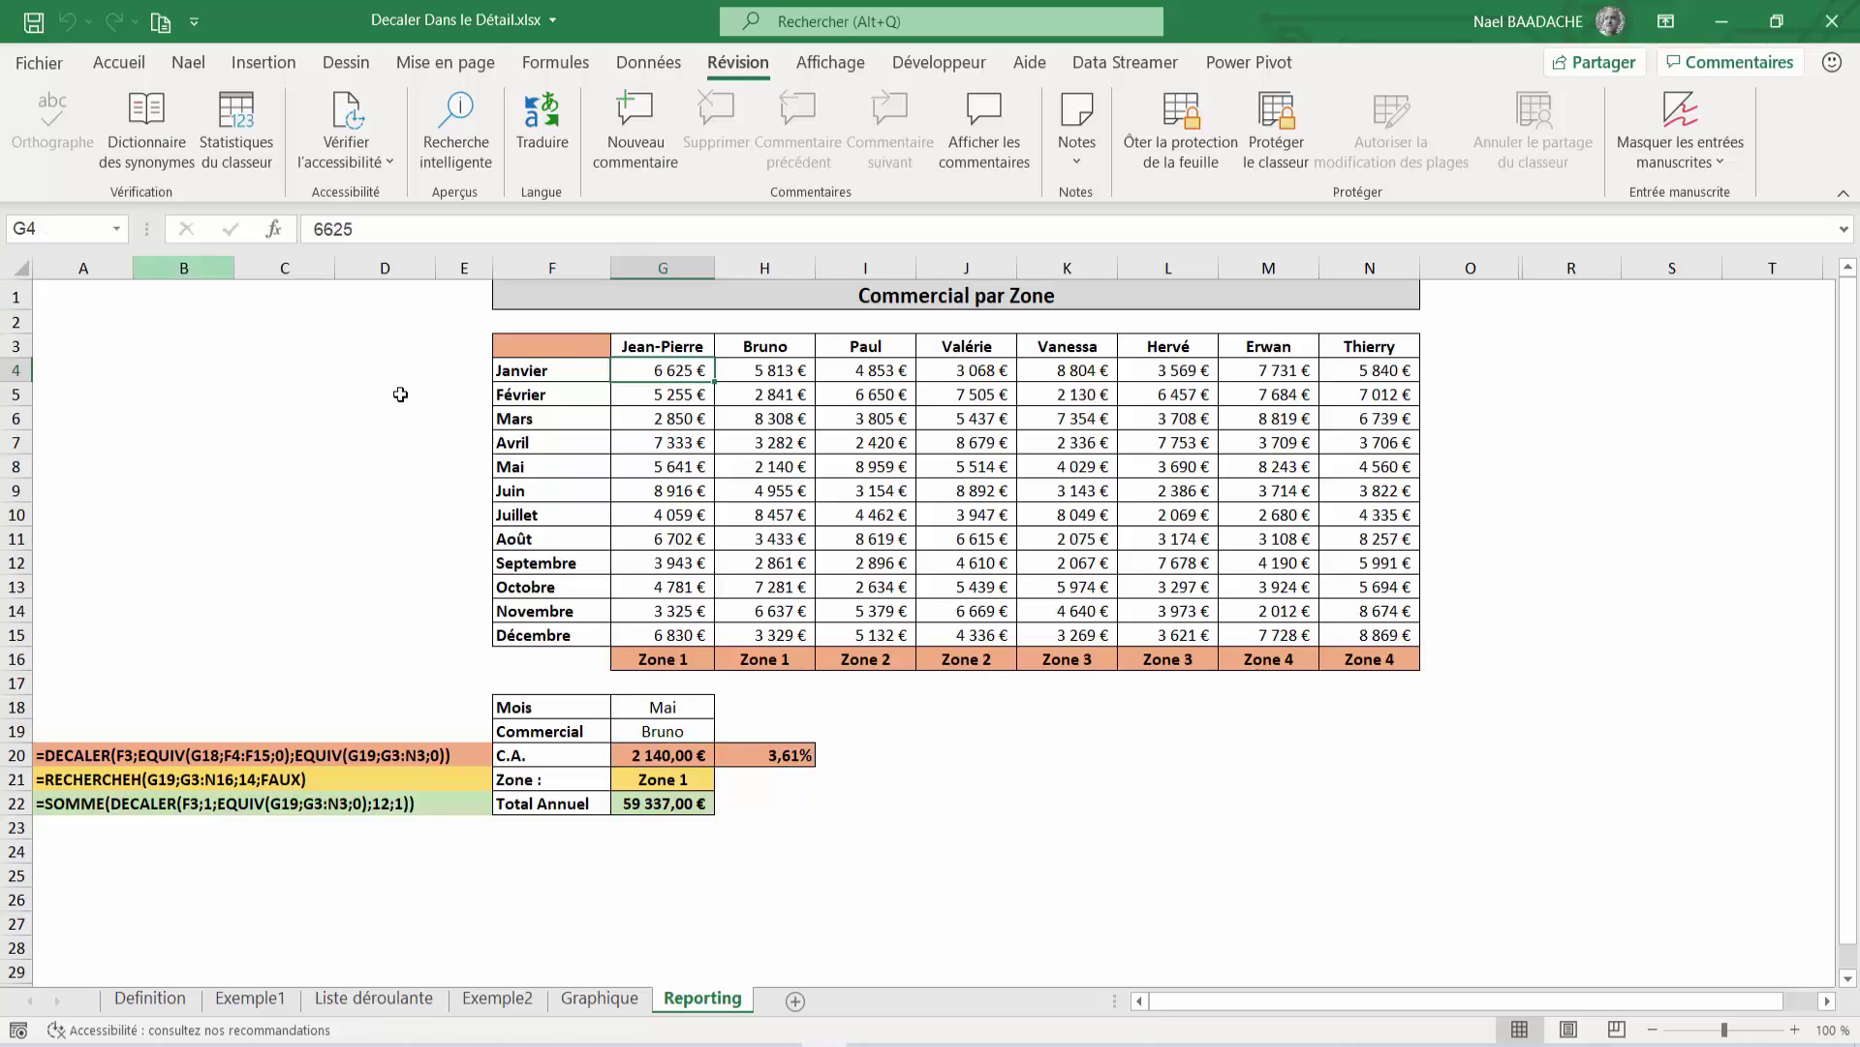
type("65")
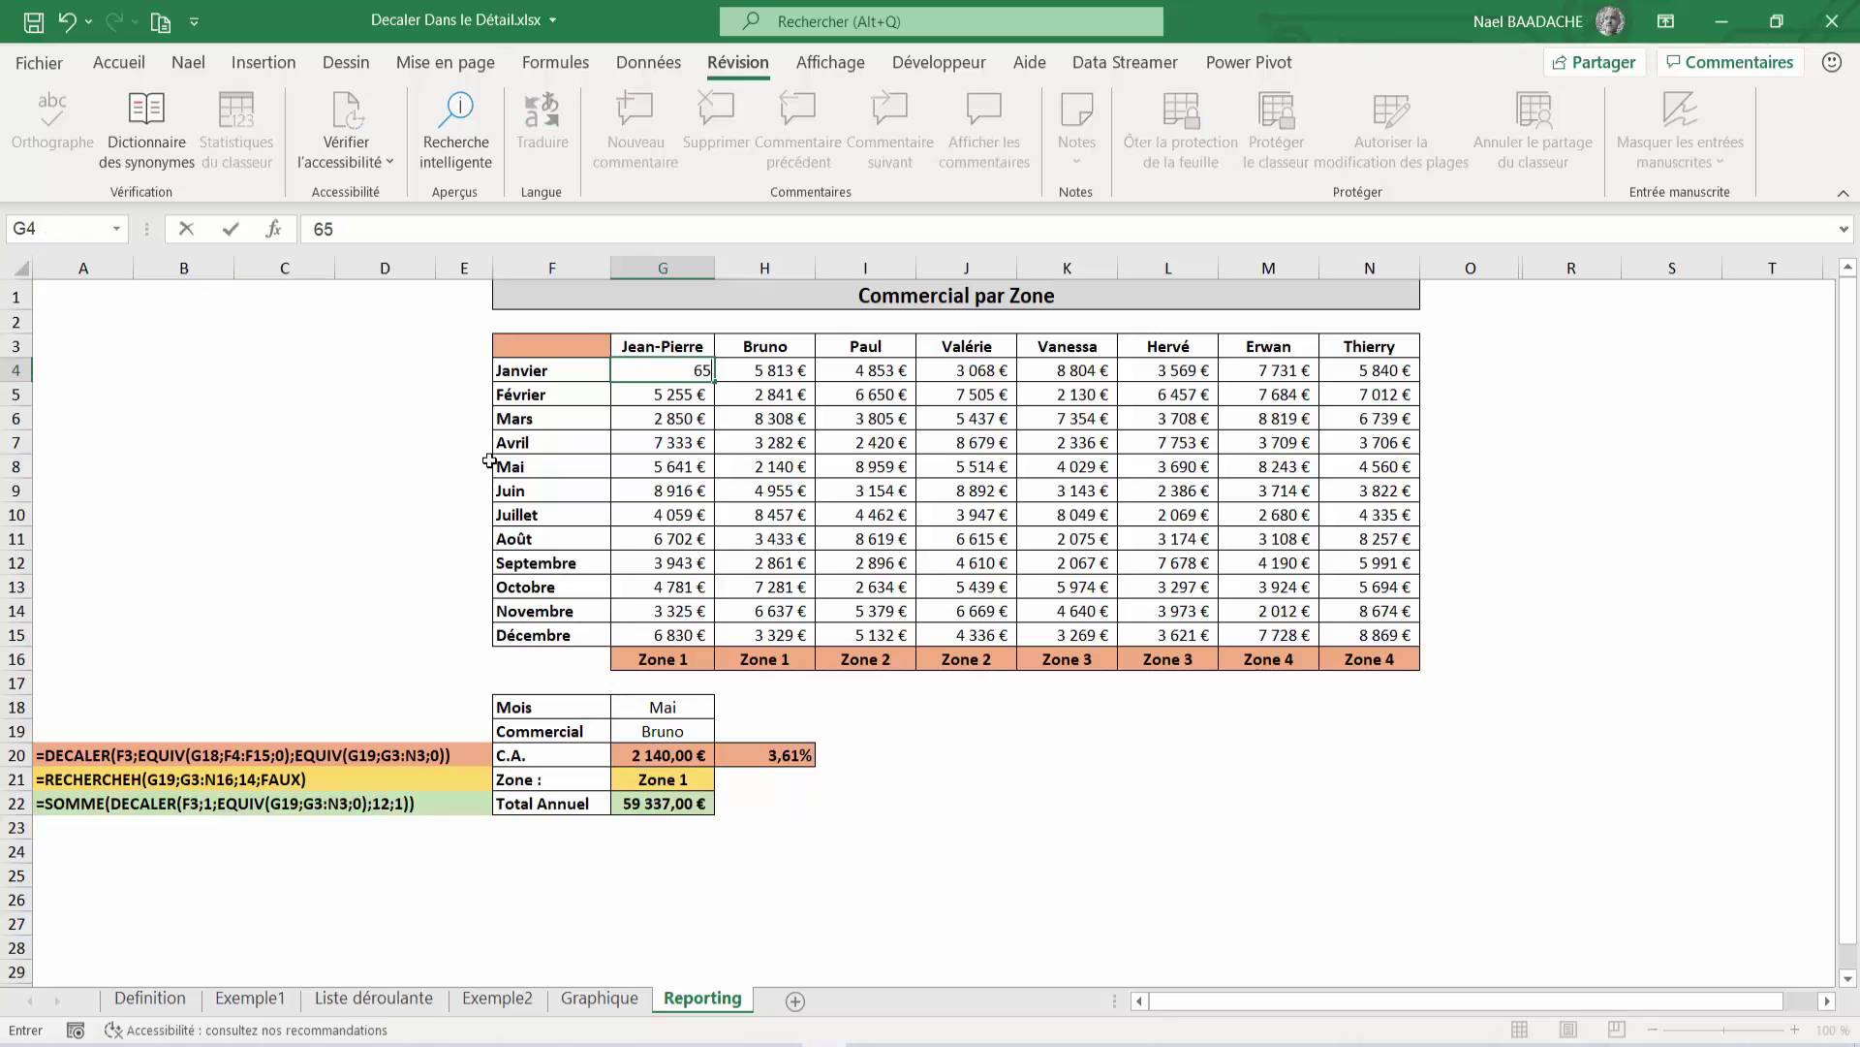
type("00")
key("Return")
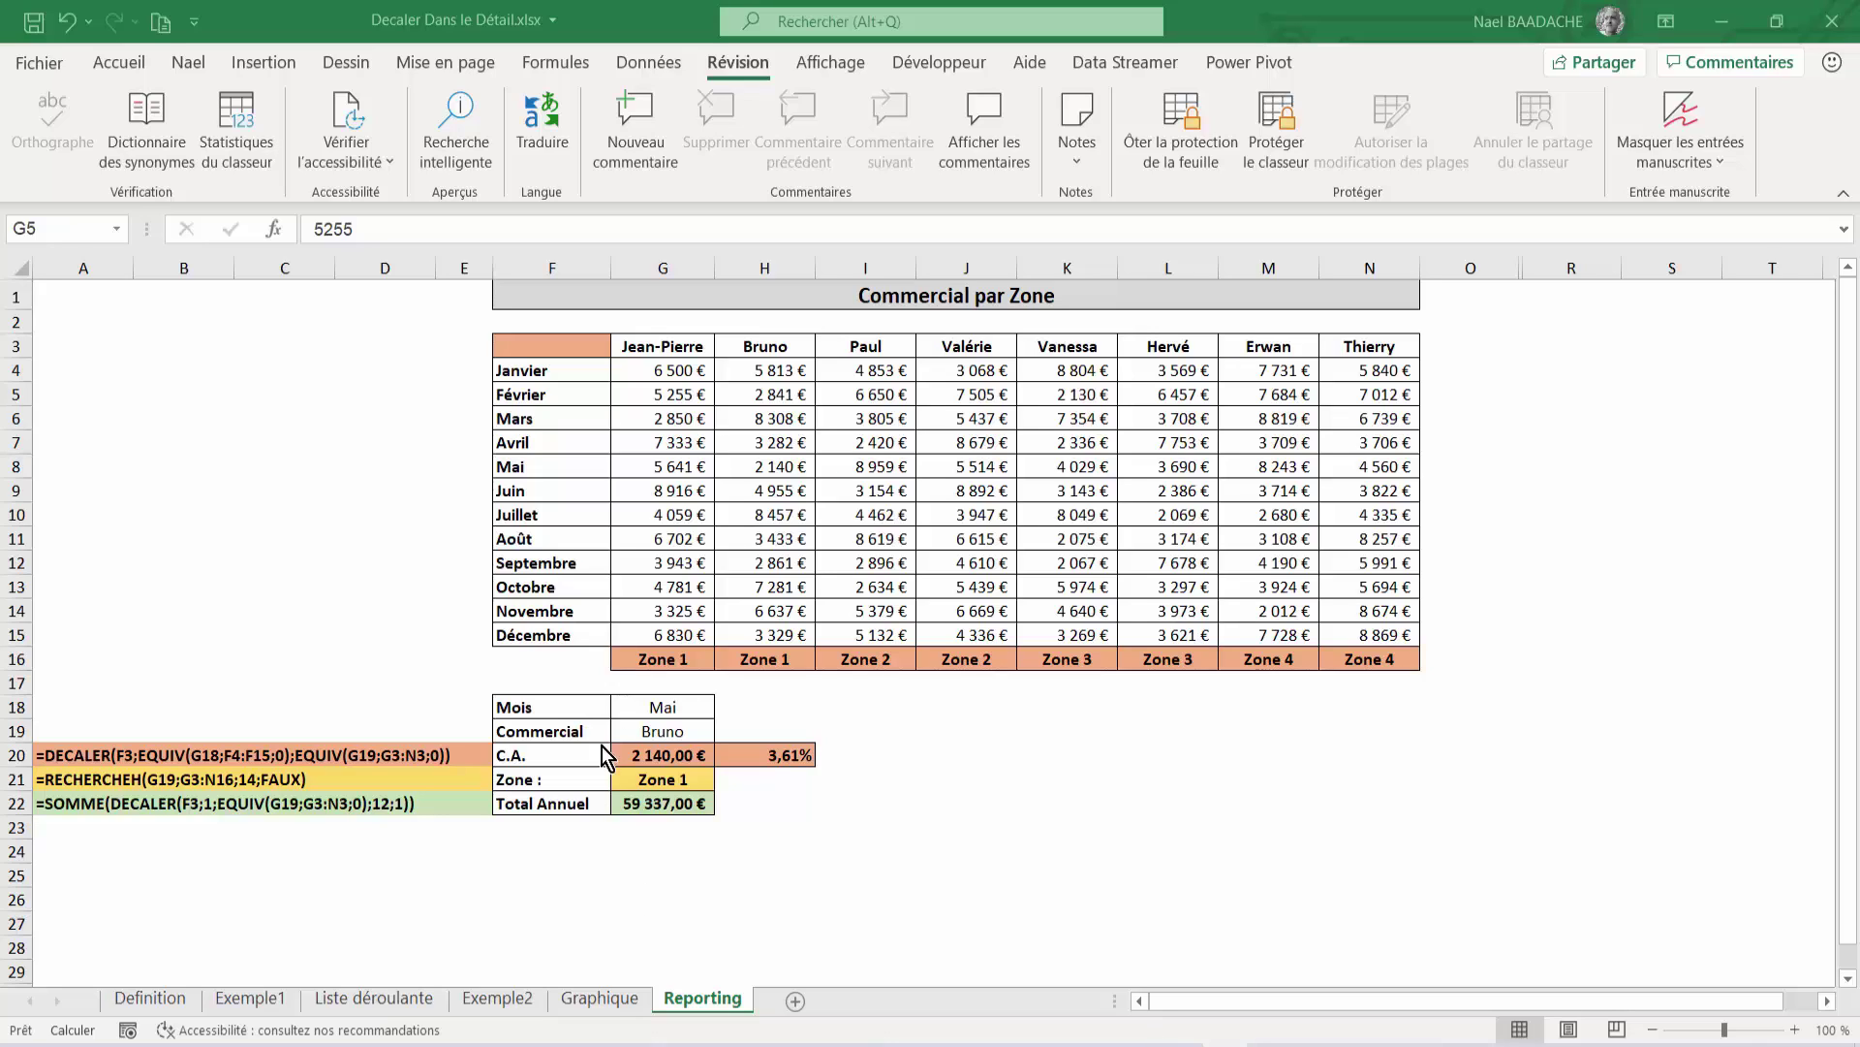
Step: Choose Juillet from the G18 month dropdown and check the recalculated C.A. in G20
left_click(671, 757)
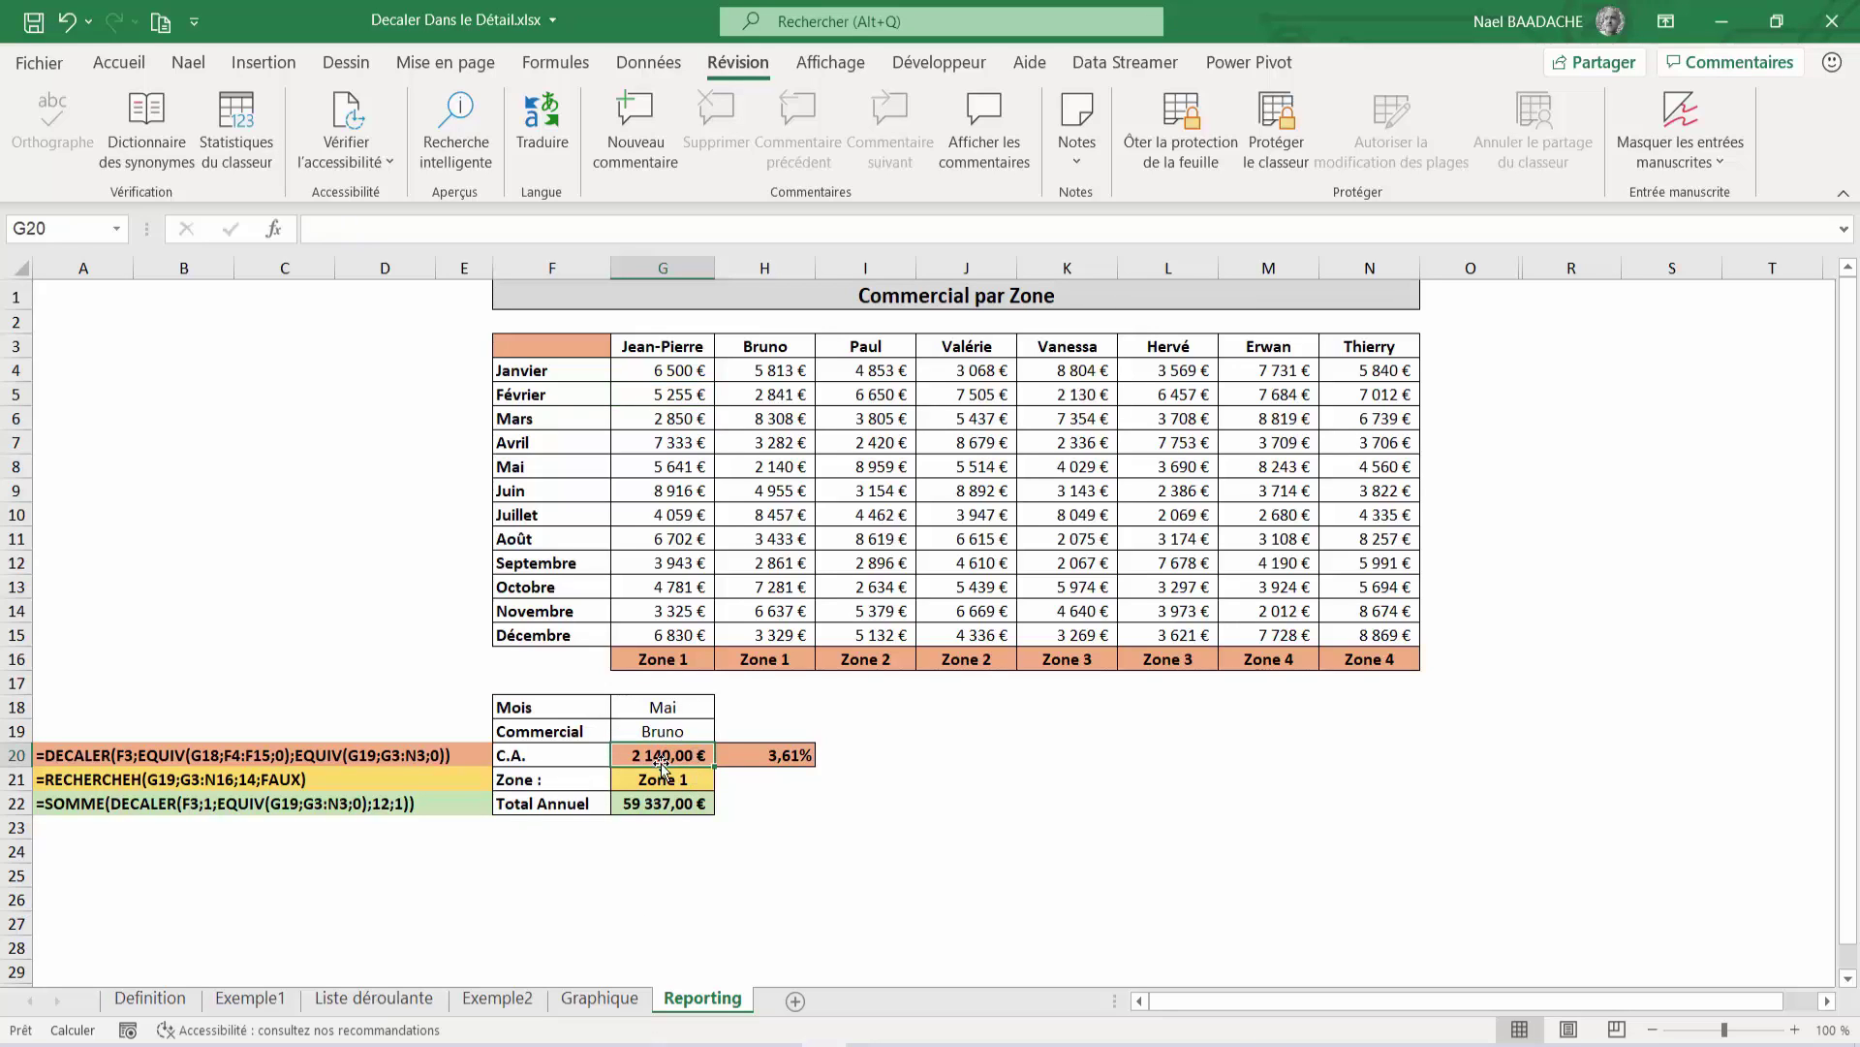
left_click(672, 708)
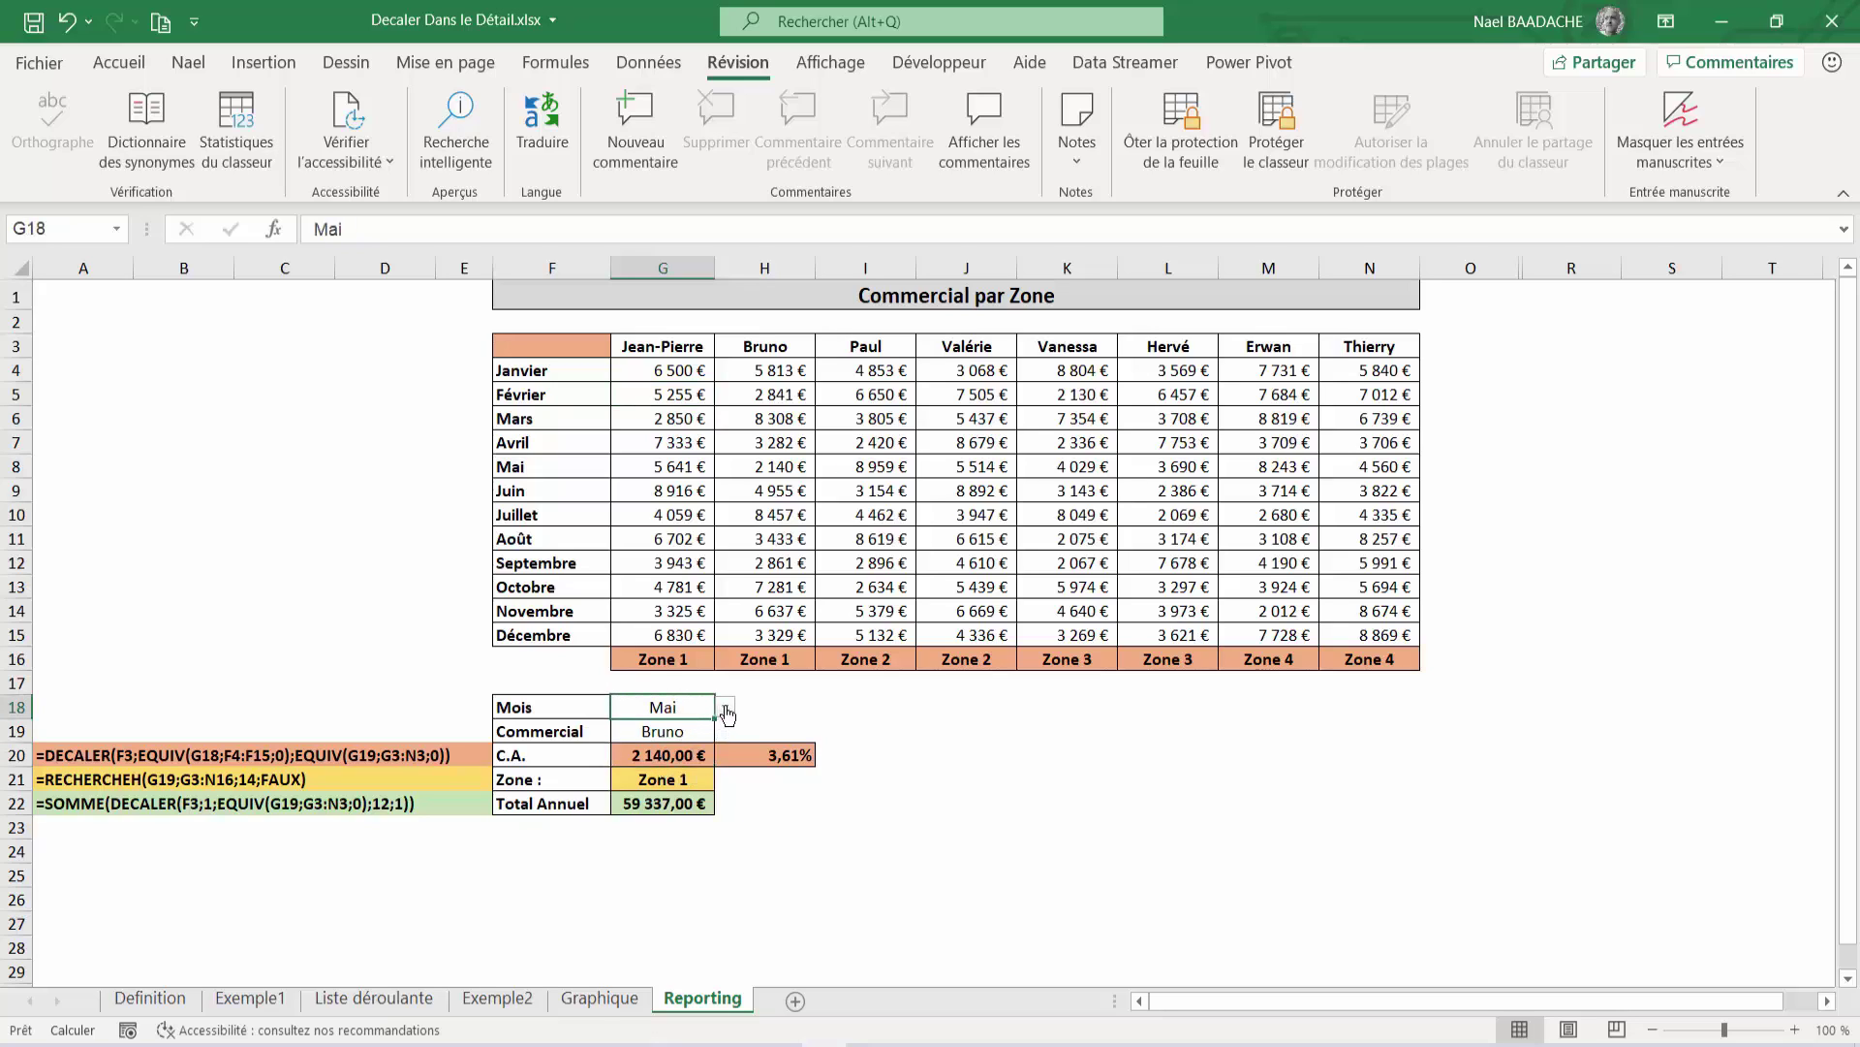
left_click(724, 709)
left_click(640, 763)
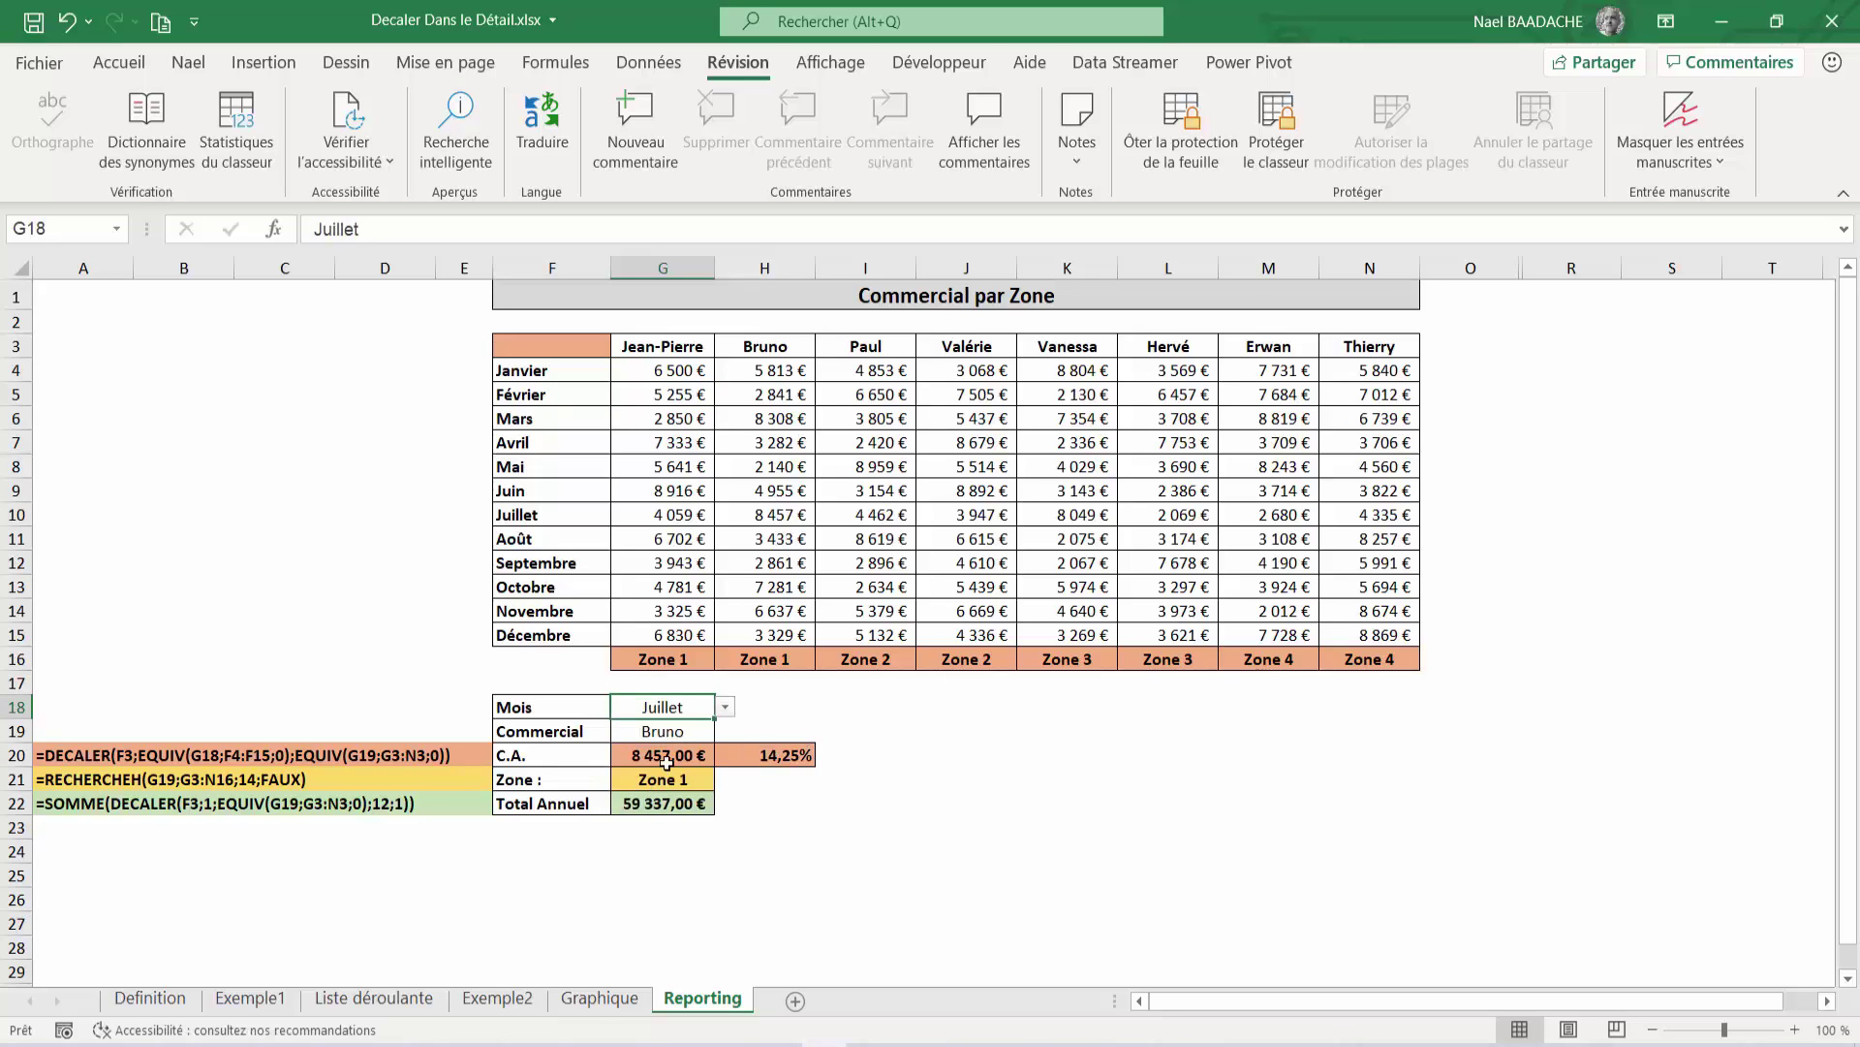
left_click(666, 754)
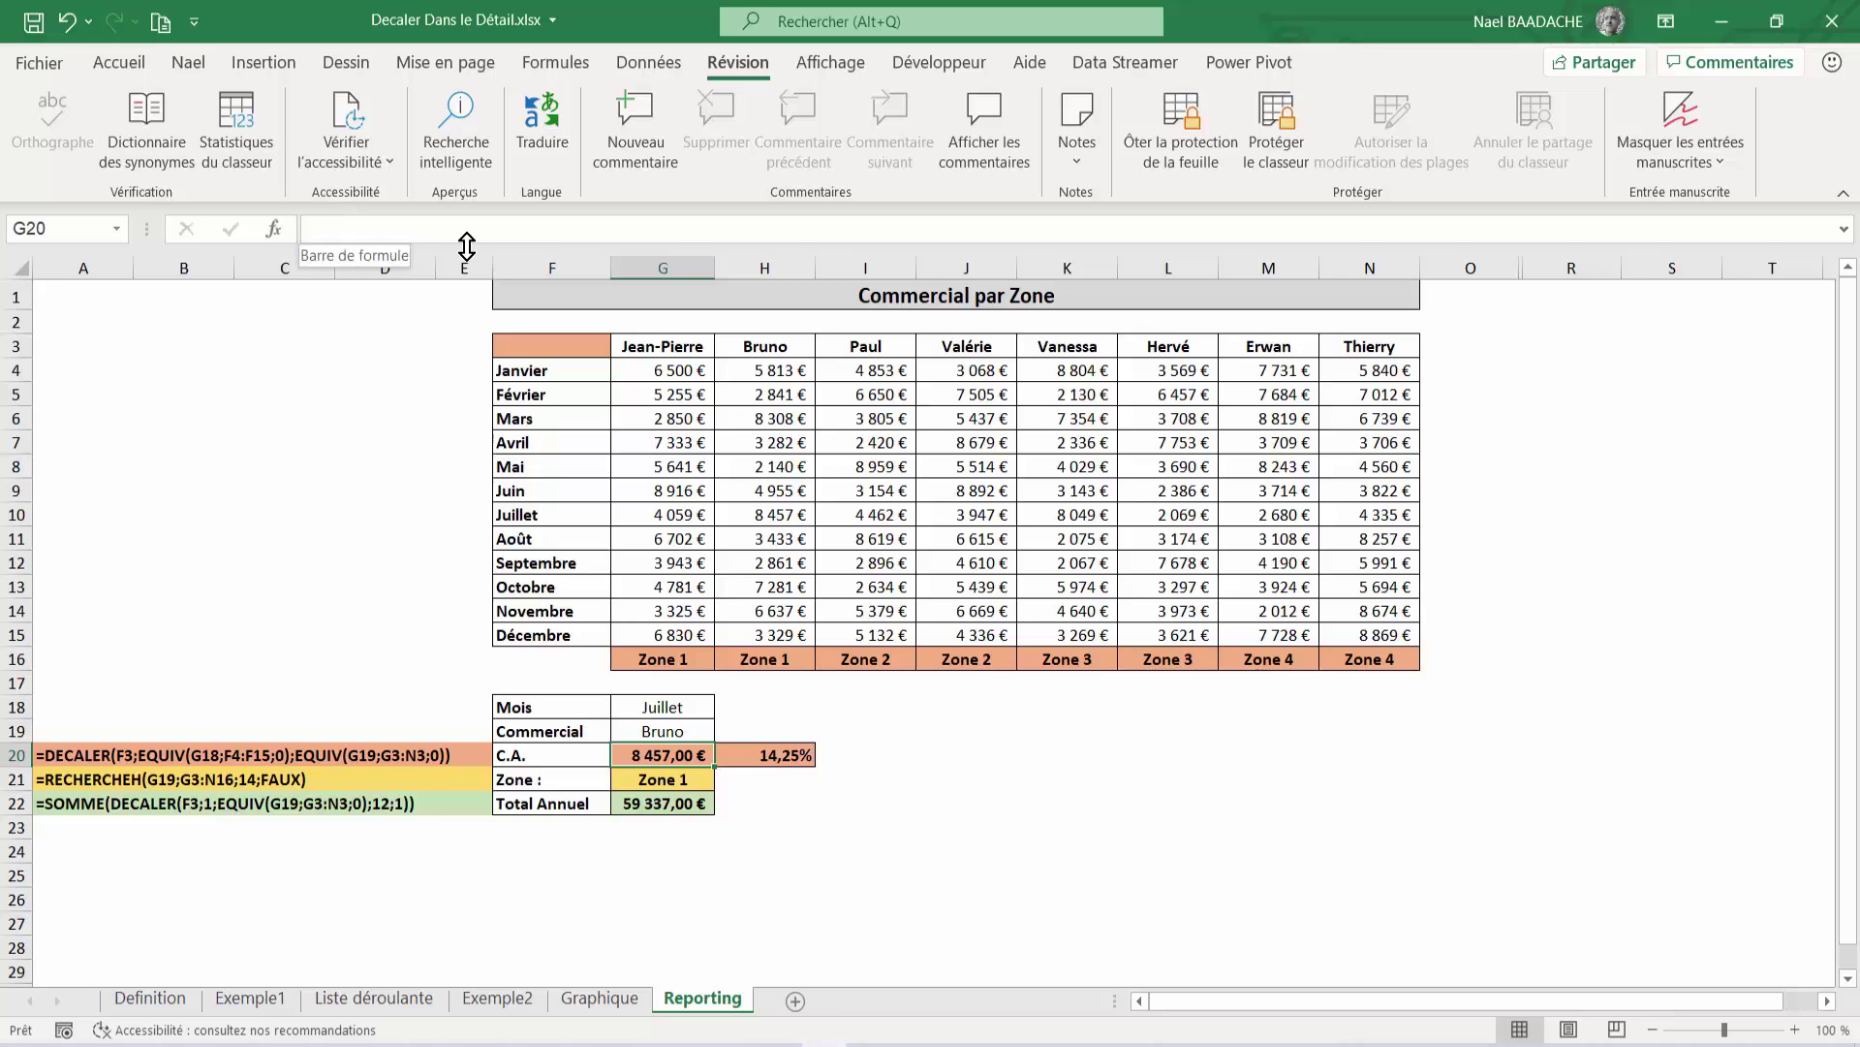
left_click(362, 229)
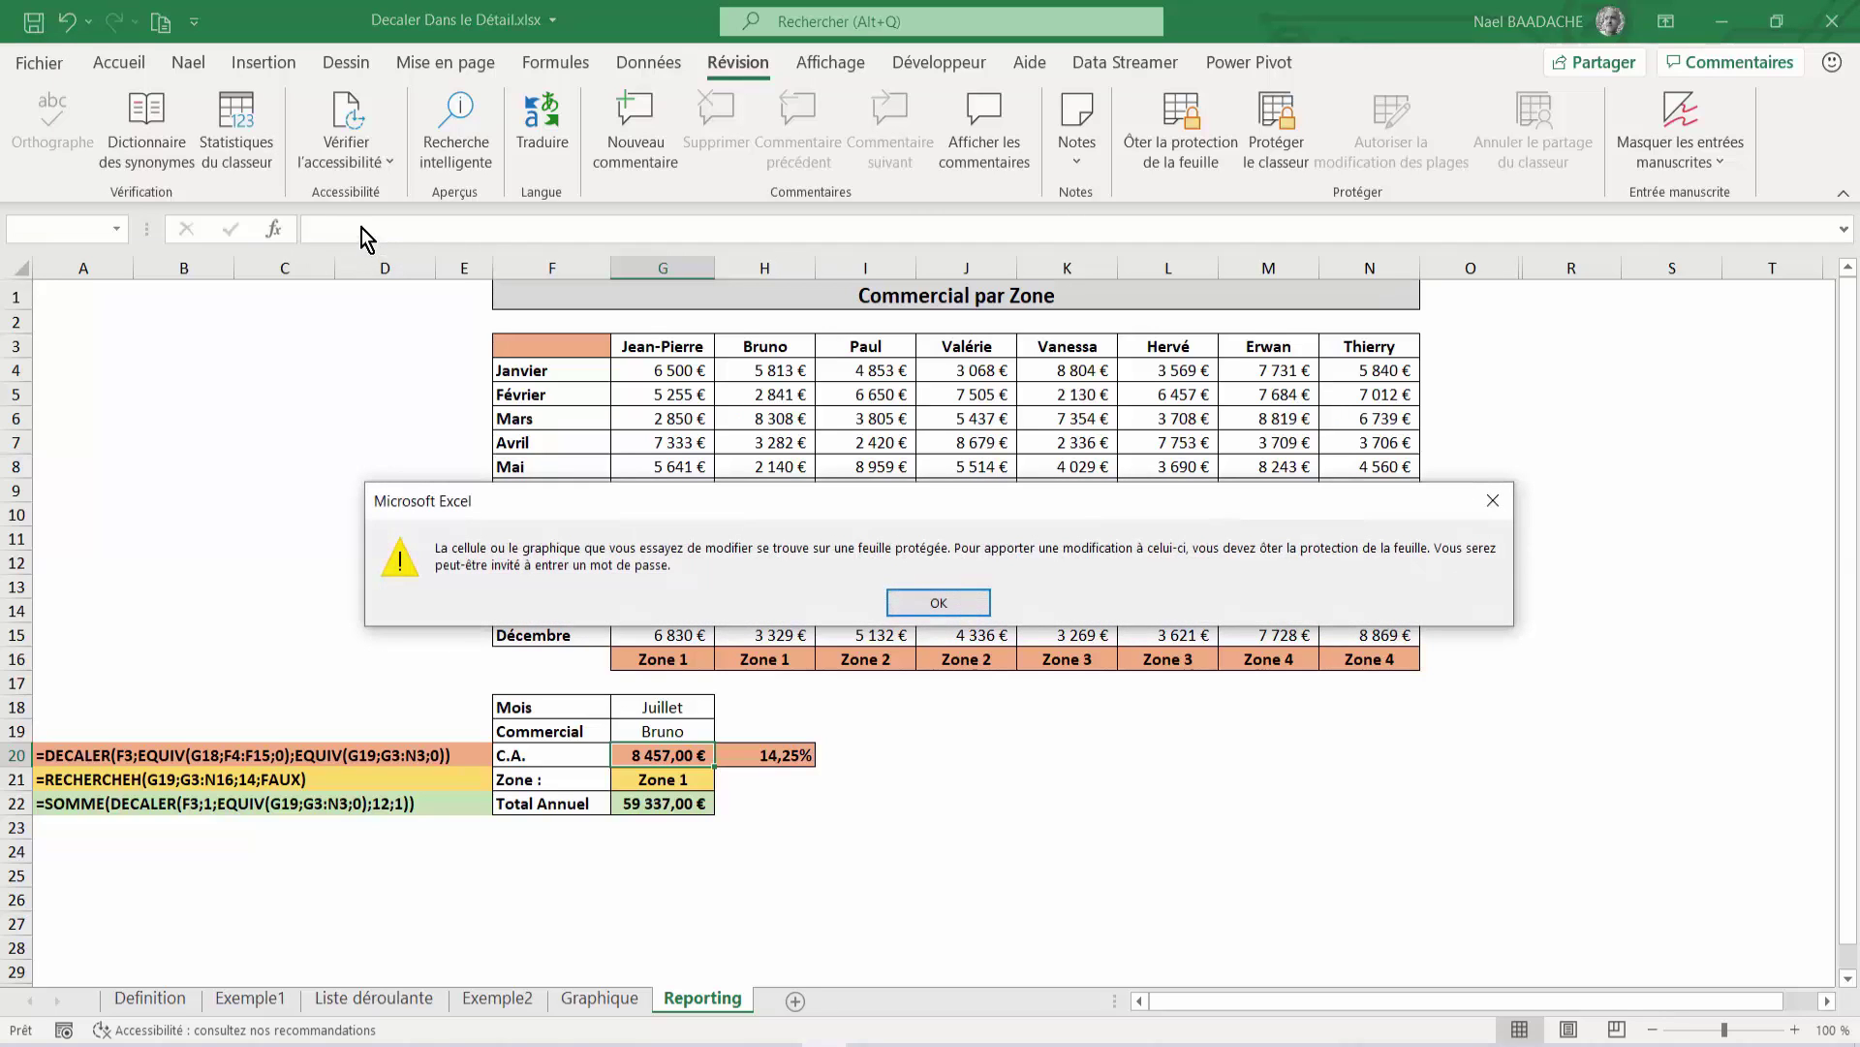
left_click(965, 609)
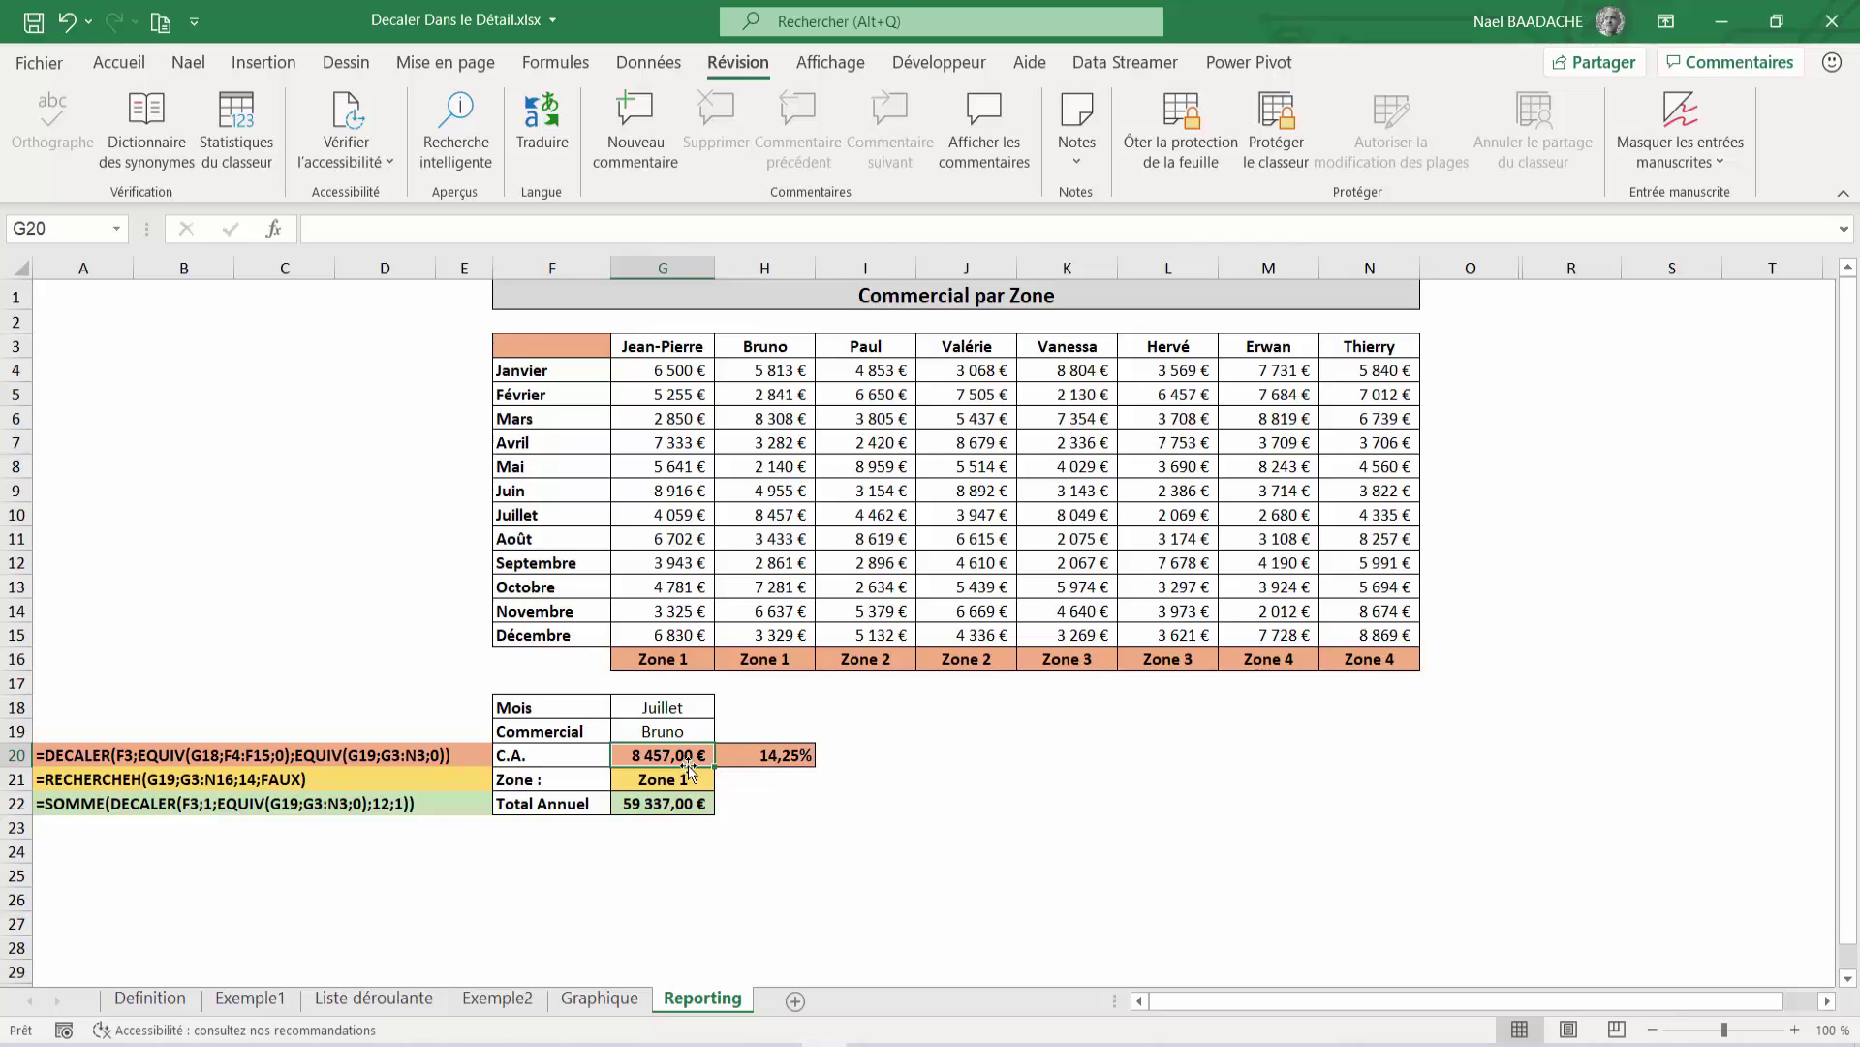
left_click(785, 757)
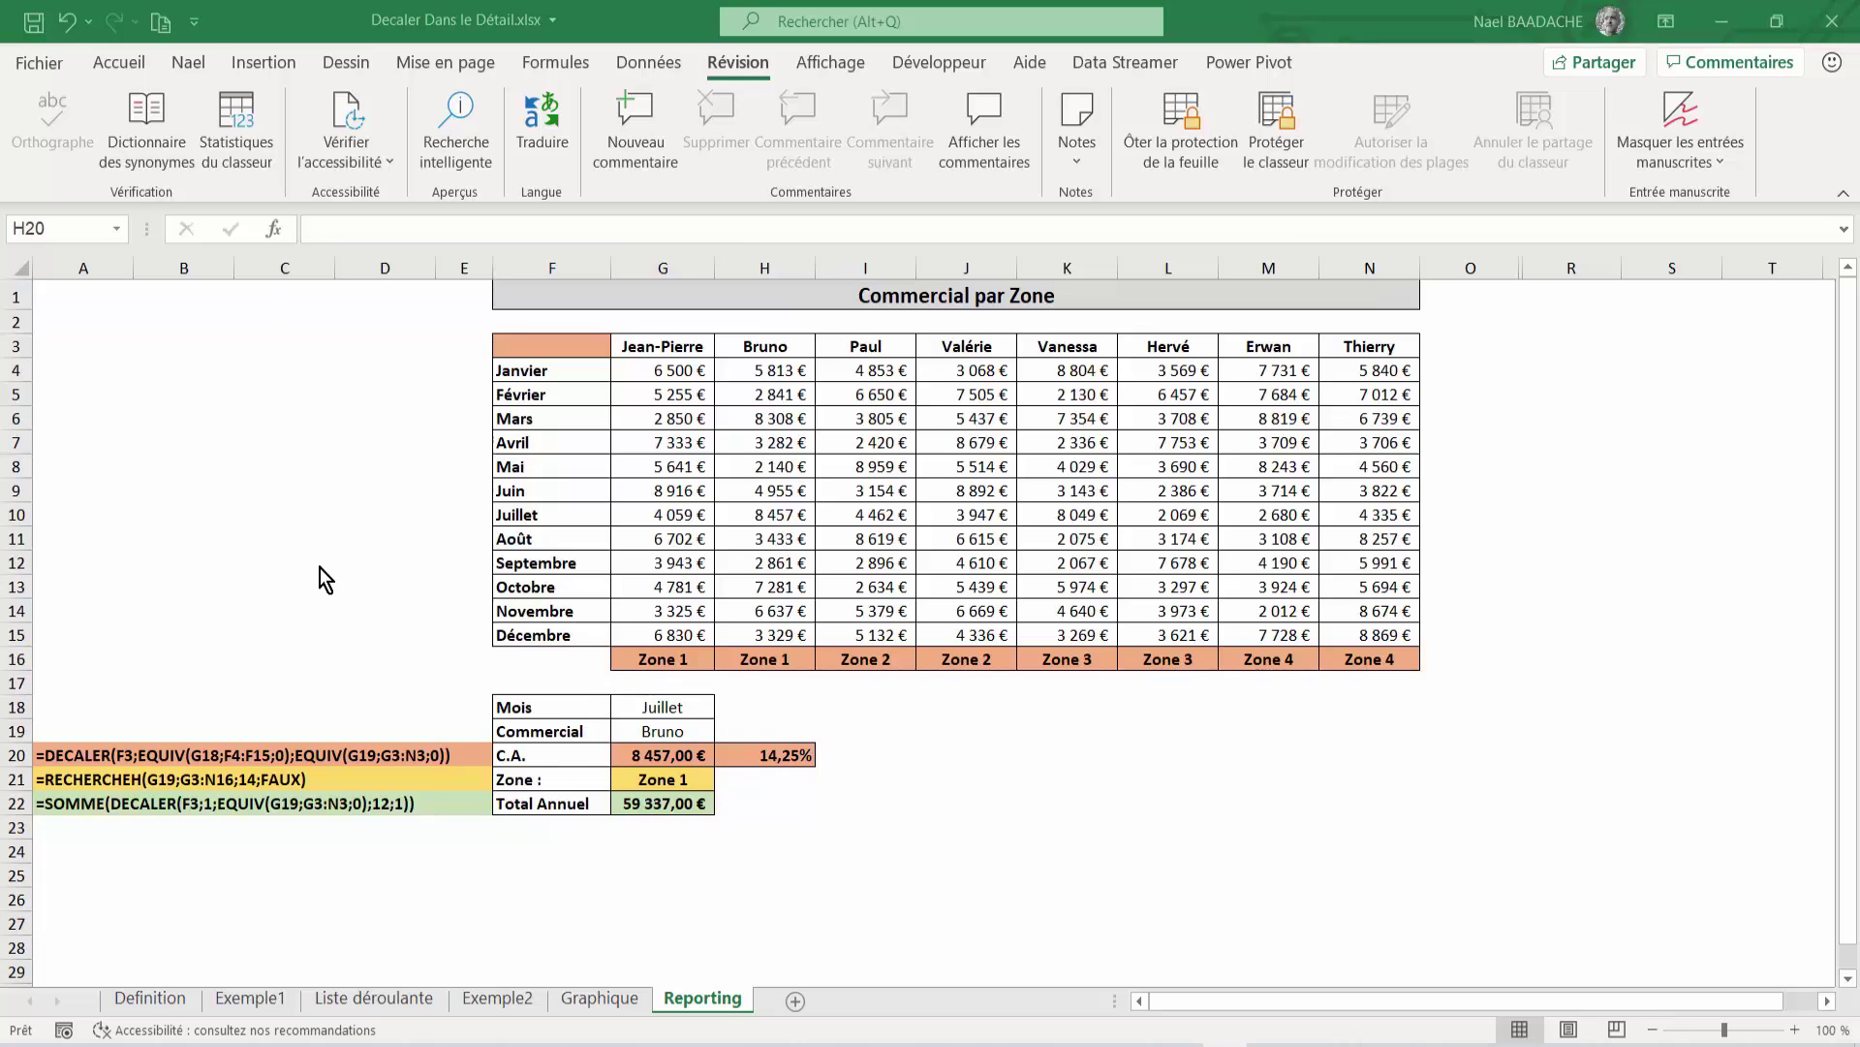
left_click(285, 521)
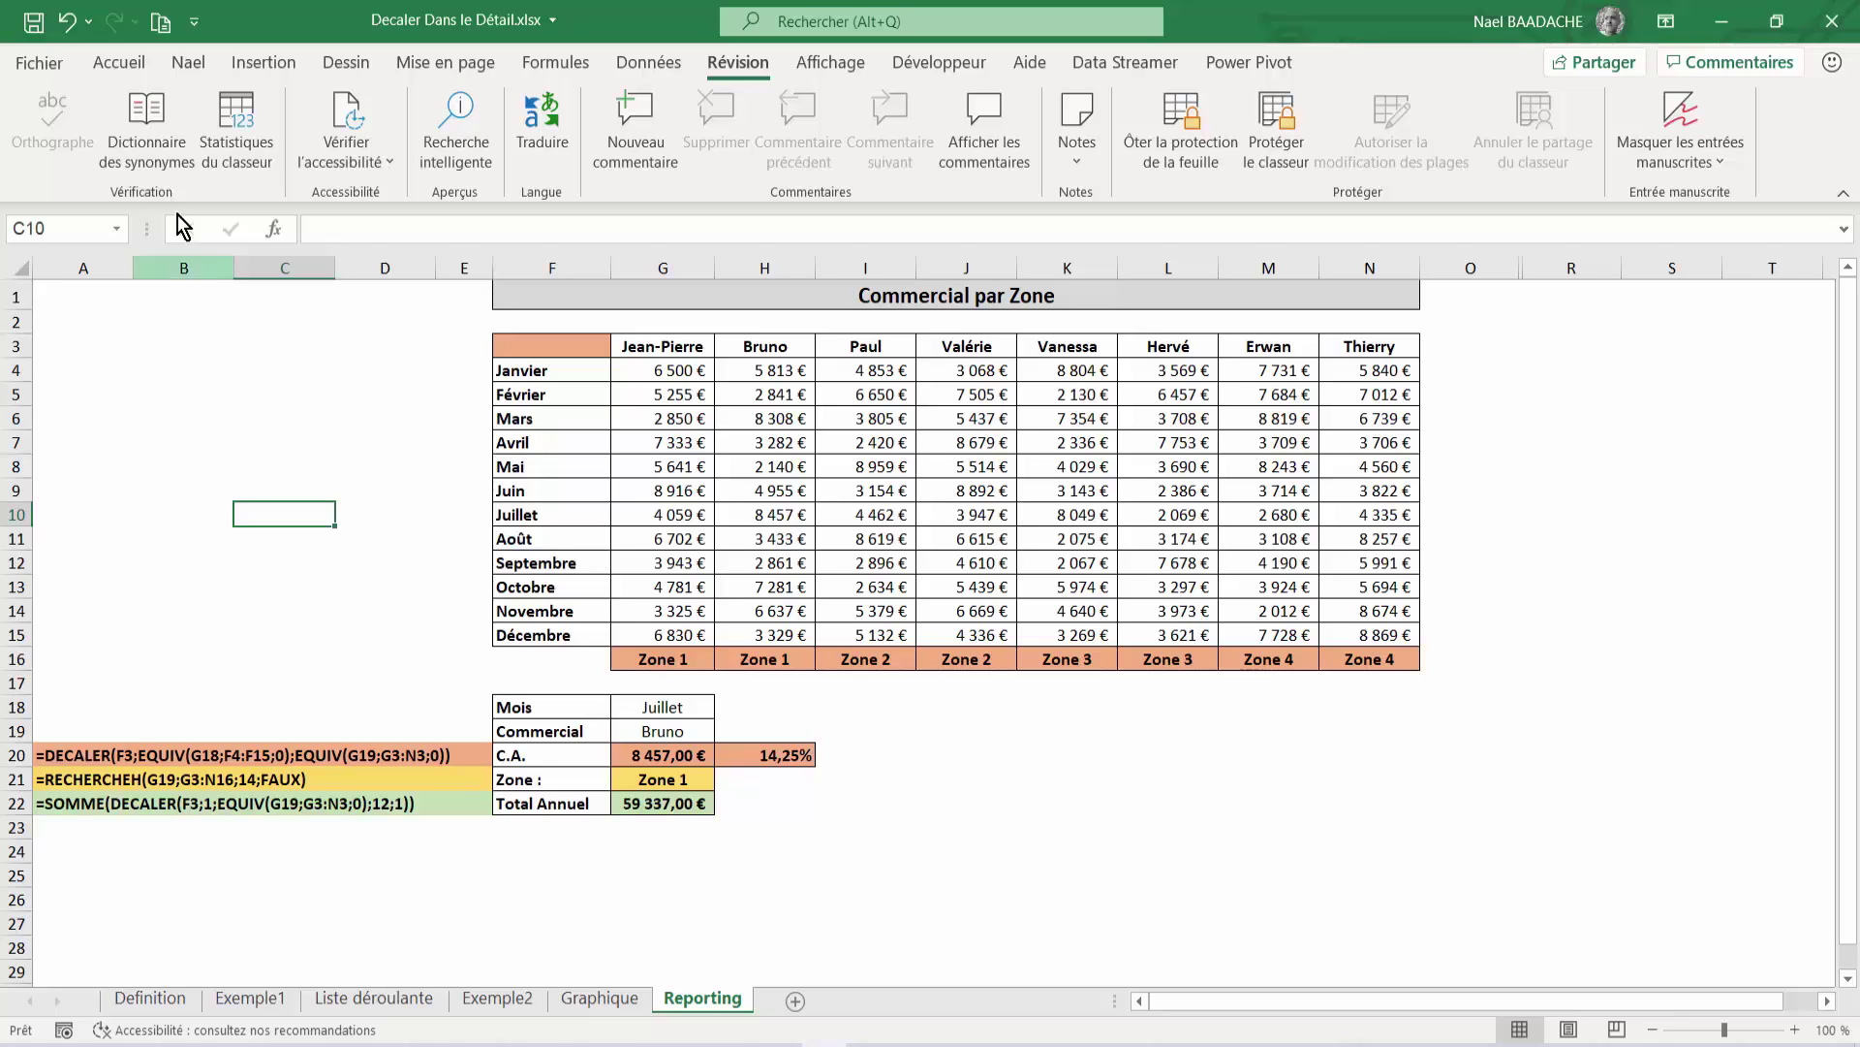
Step: In Enregistrer sous > Ce PC, set the open and modify passwords under Options générales
left_click(33, 66)
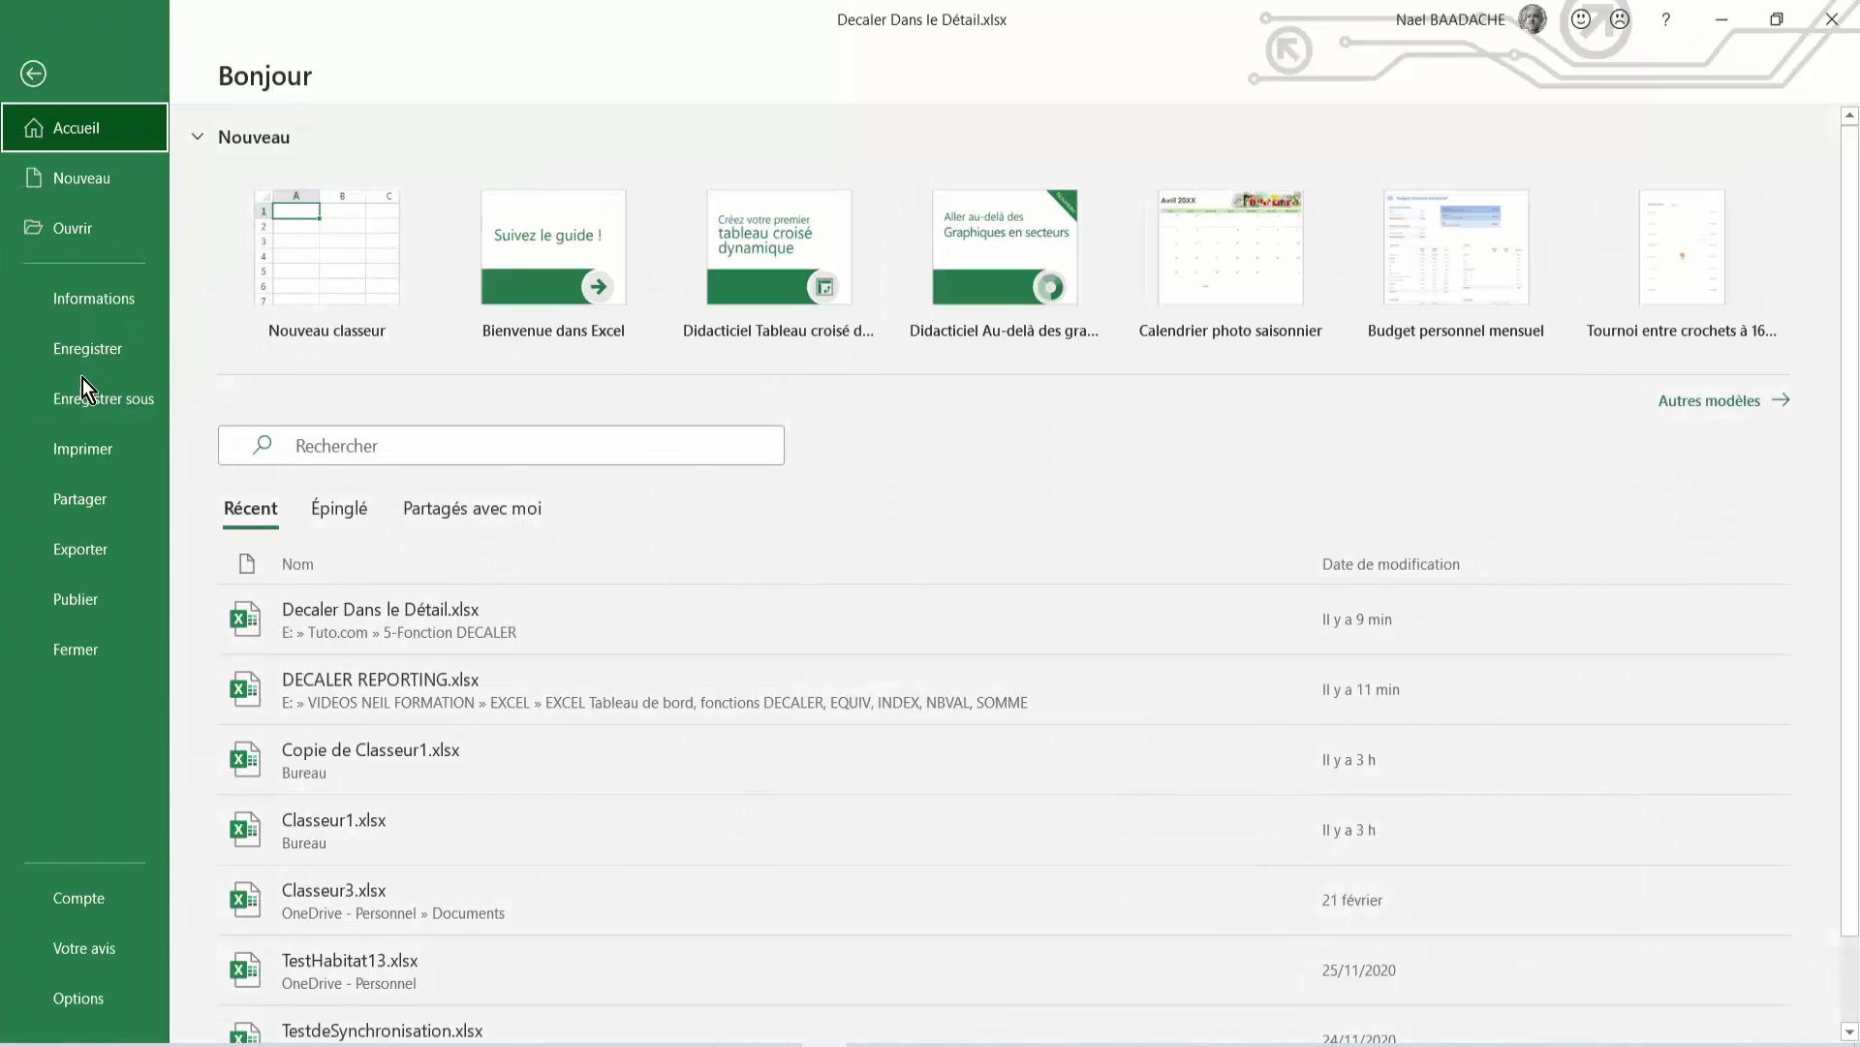
left_click(91, 403)
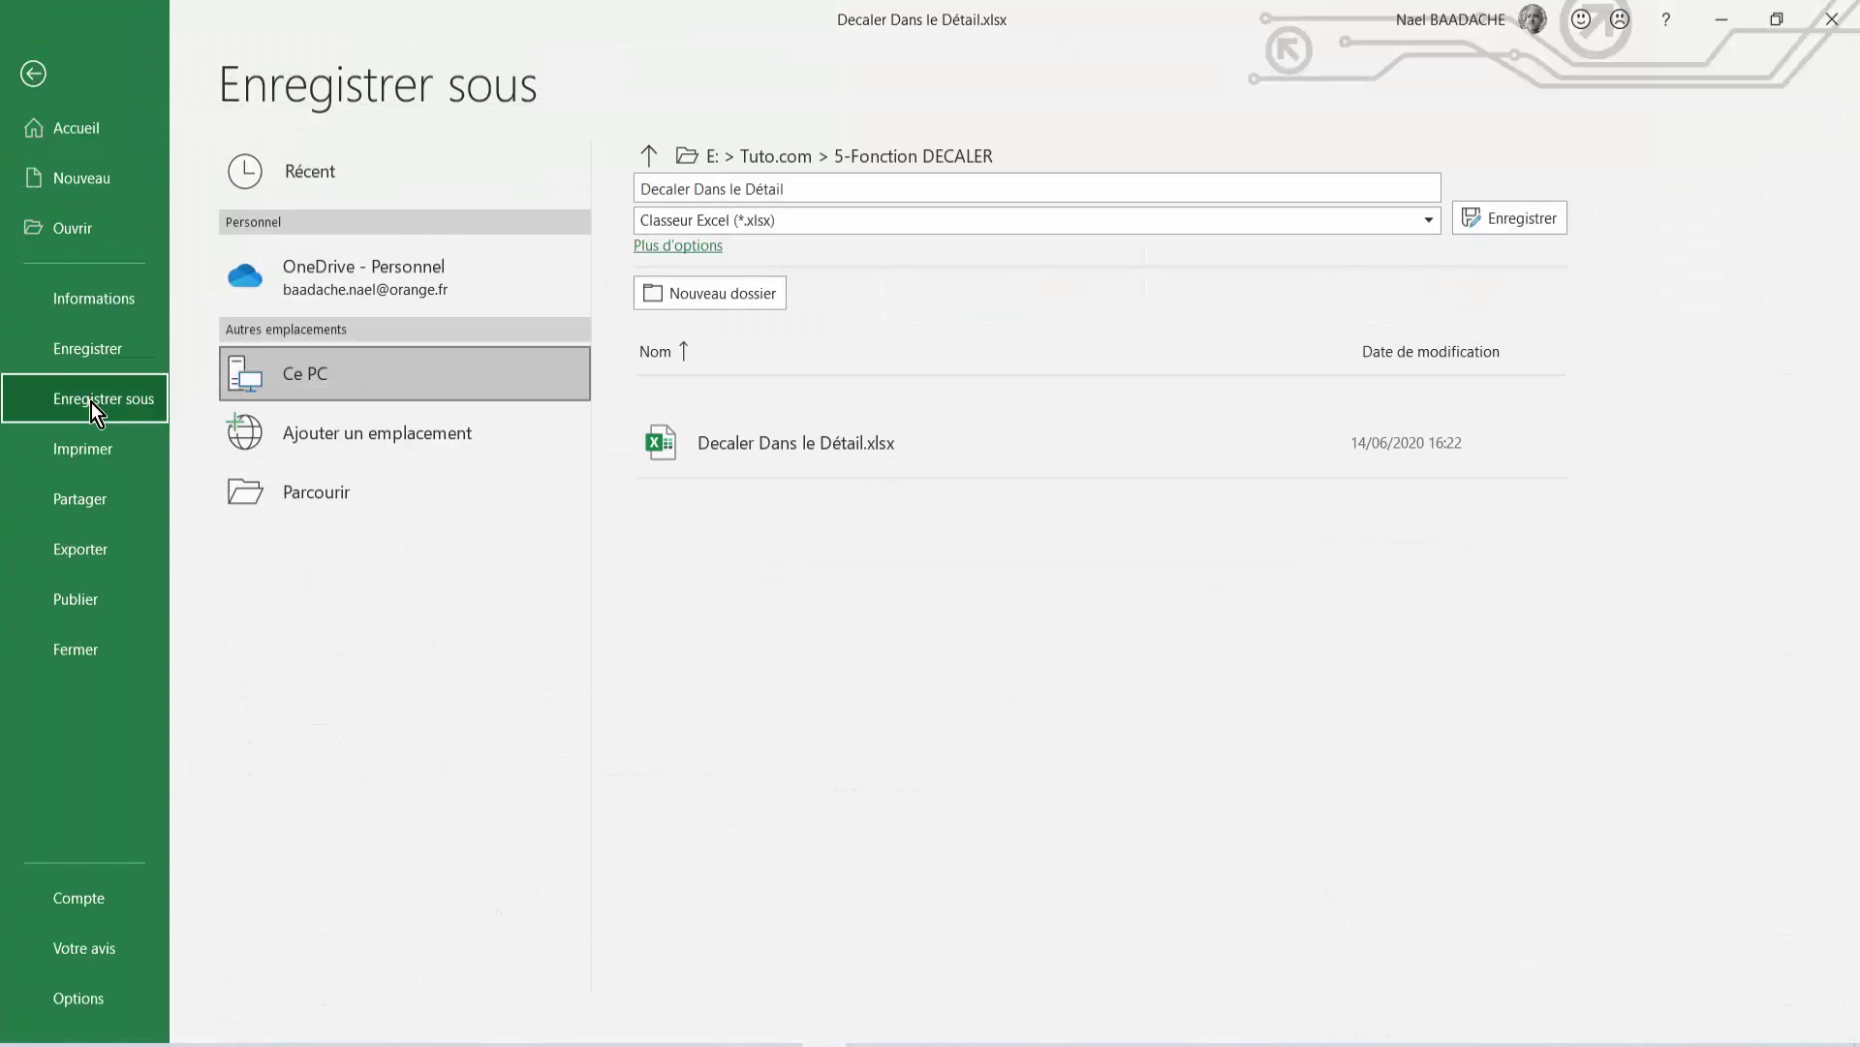
double_click(335, 376)
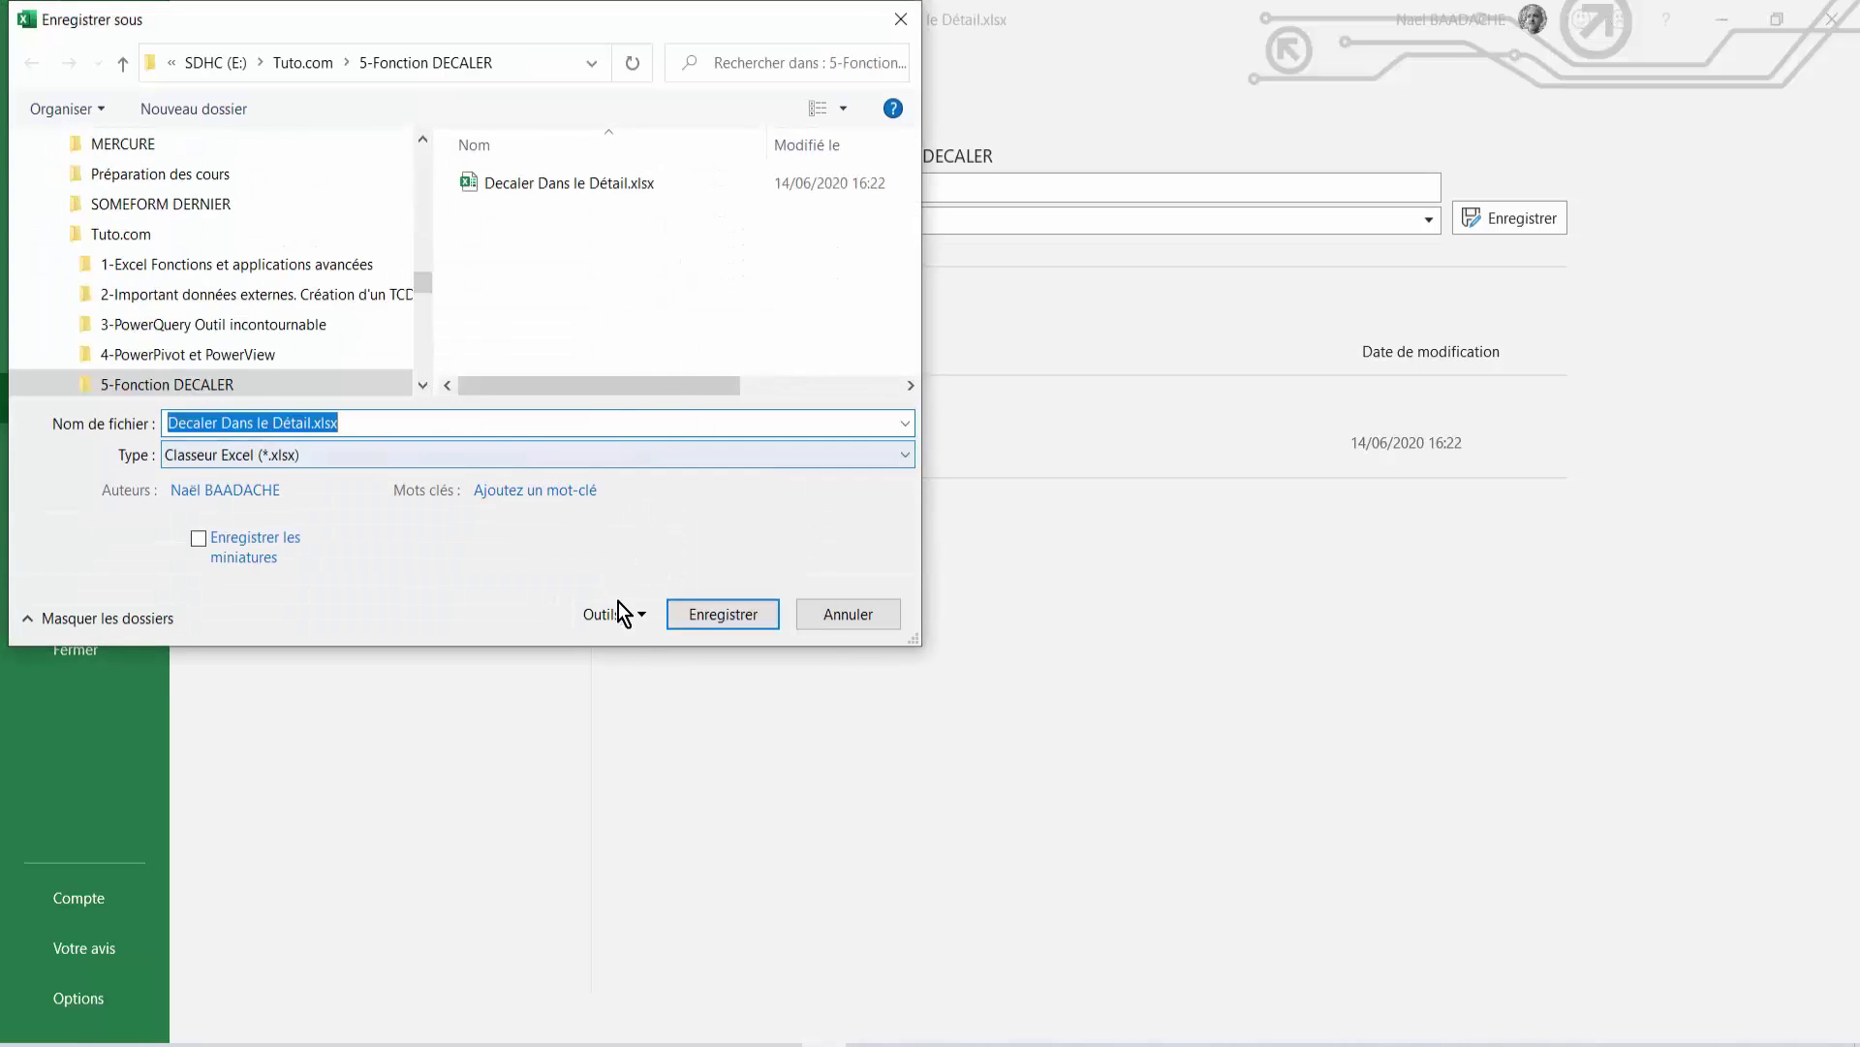
left_click(645, 614)
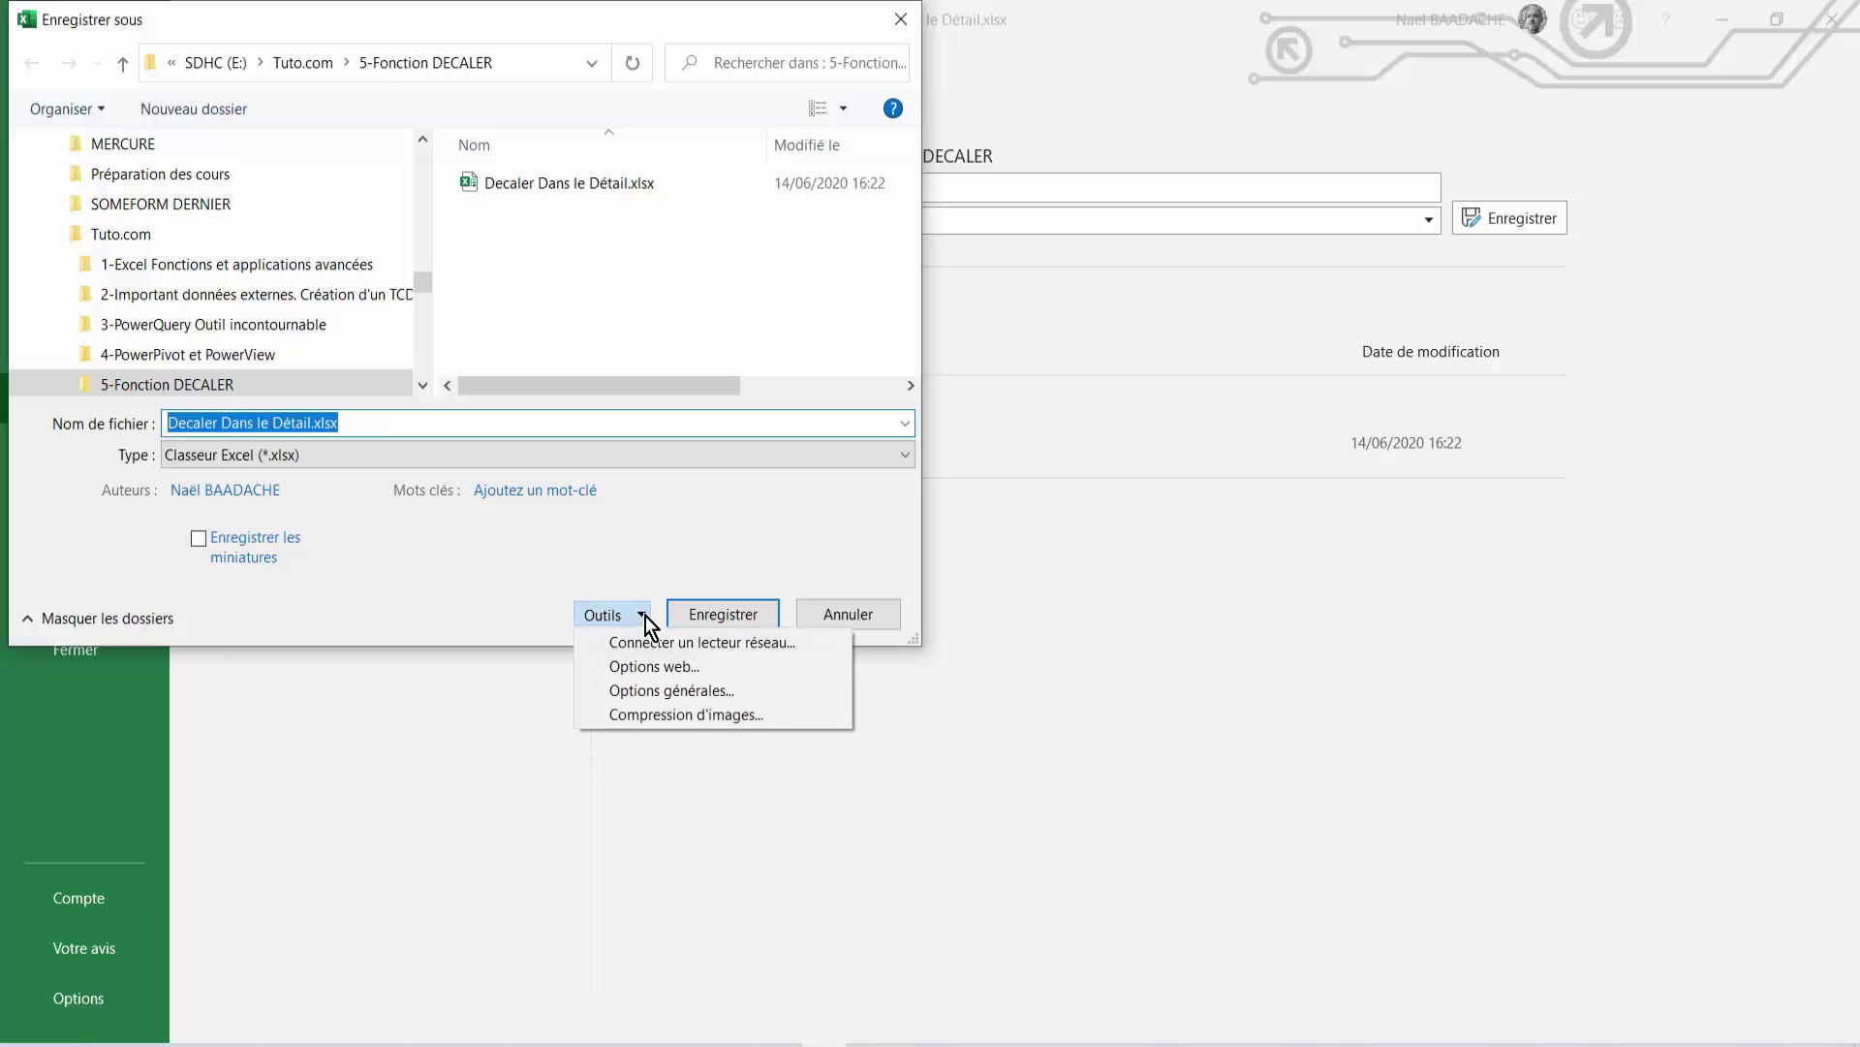
left_click(640, 696)
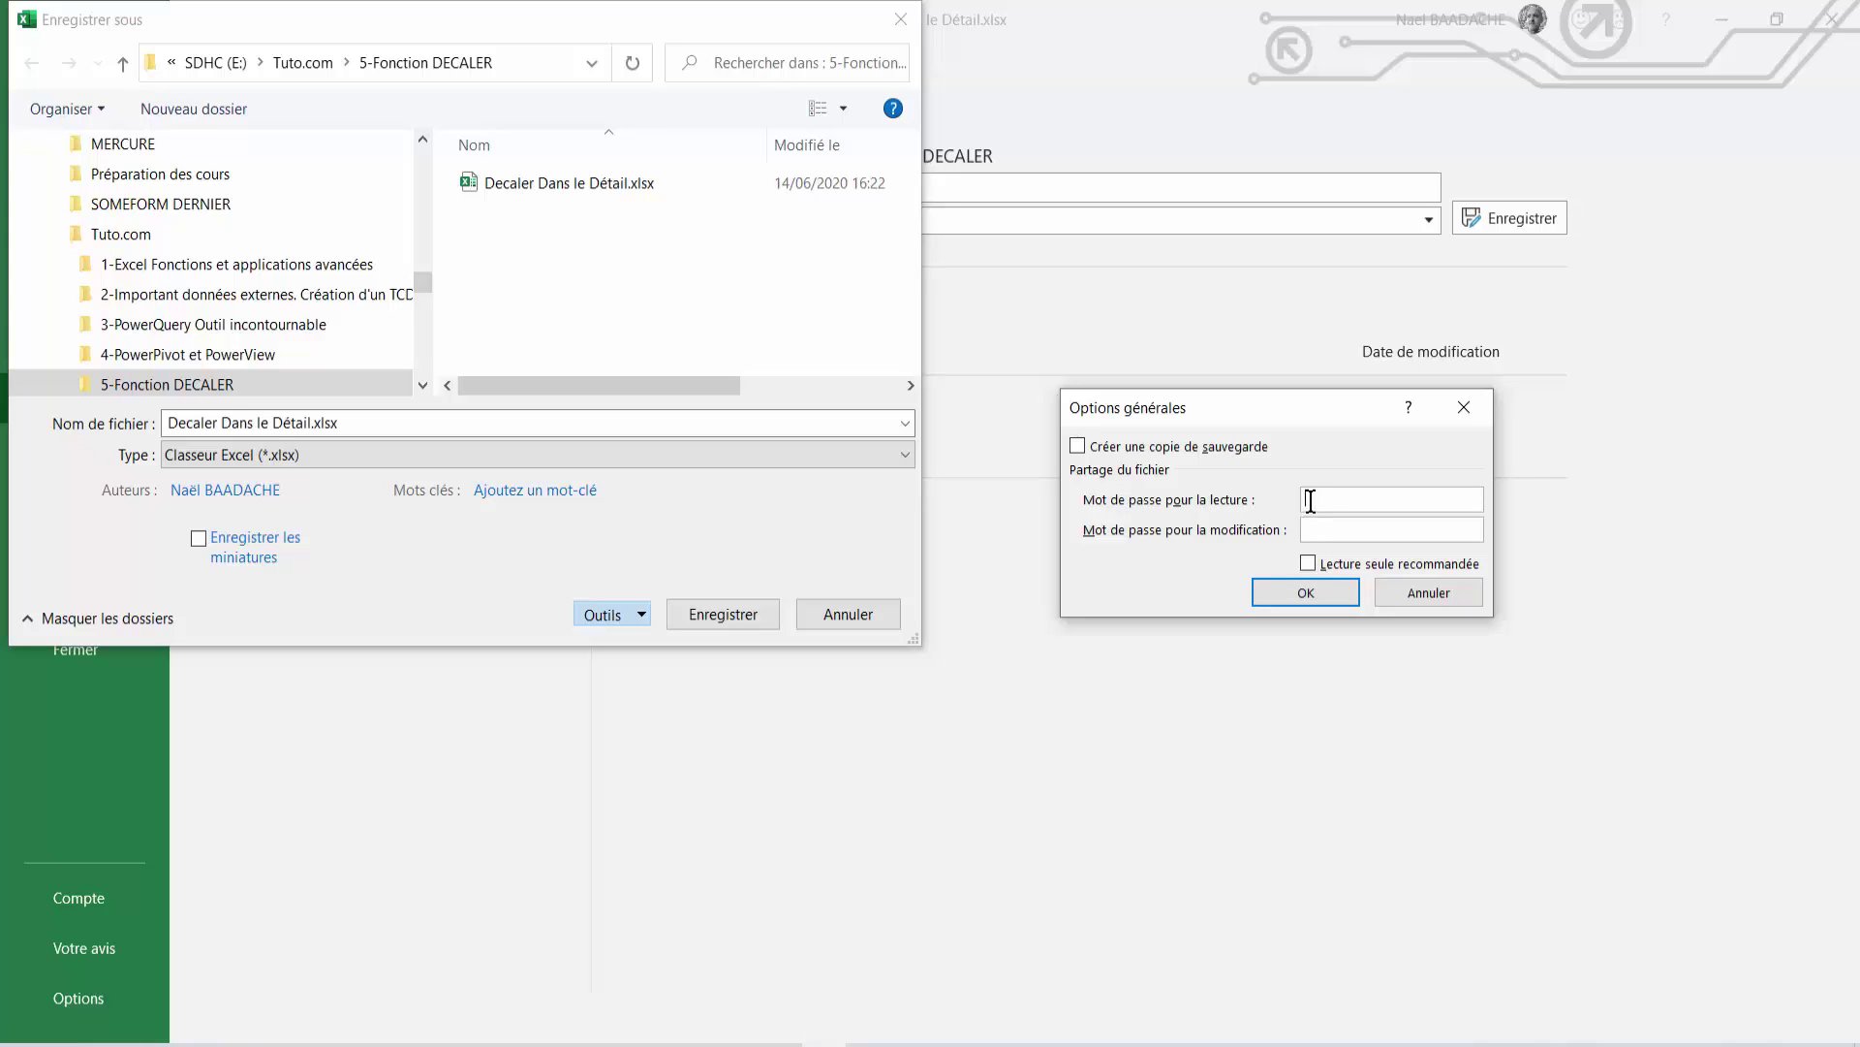
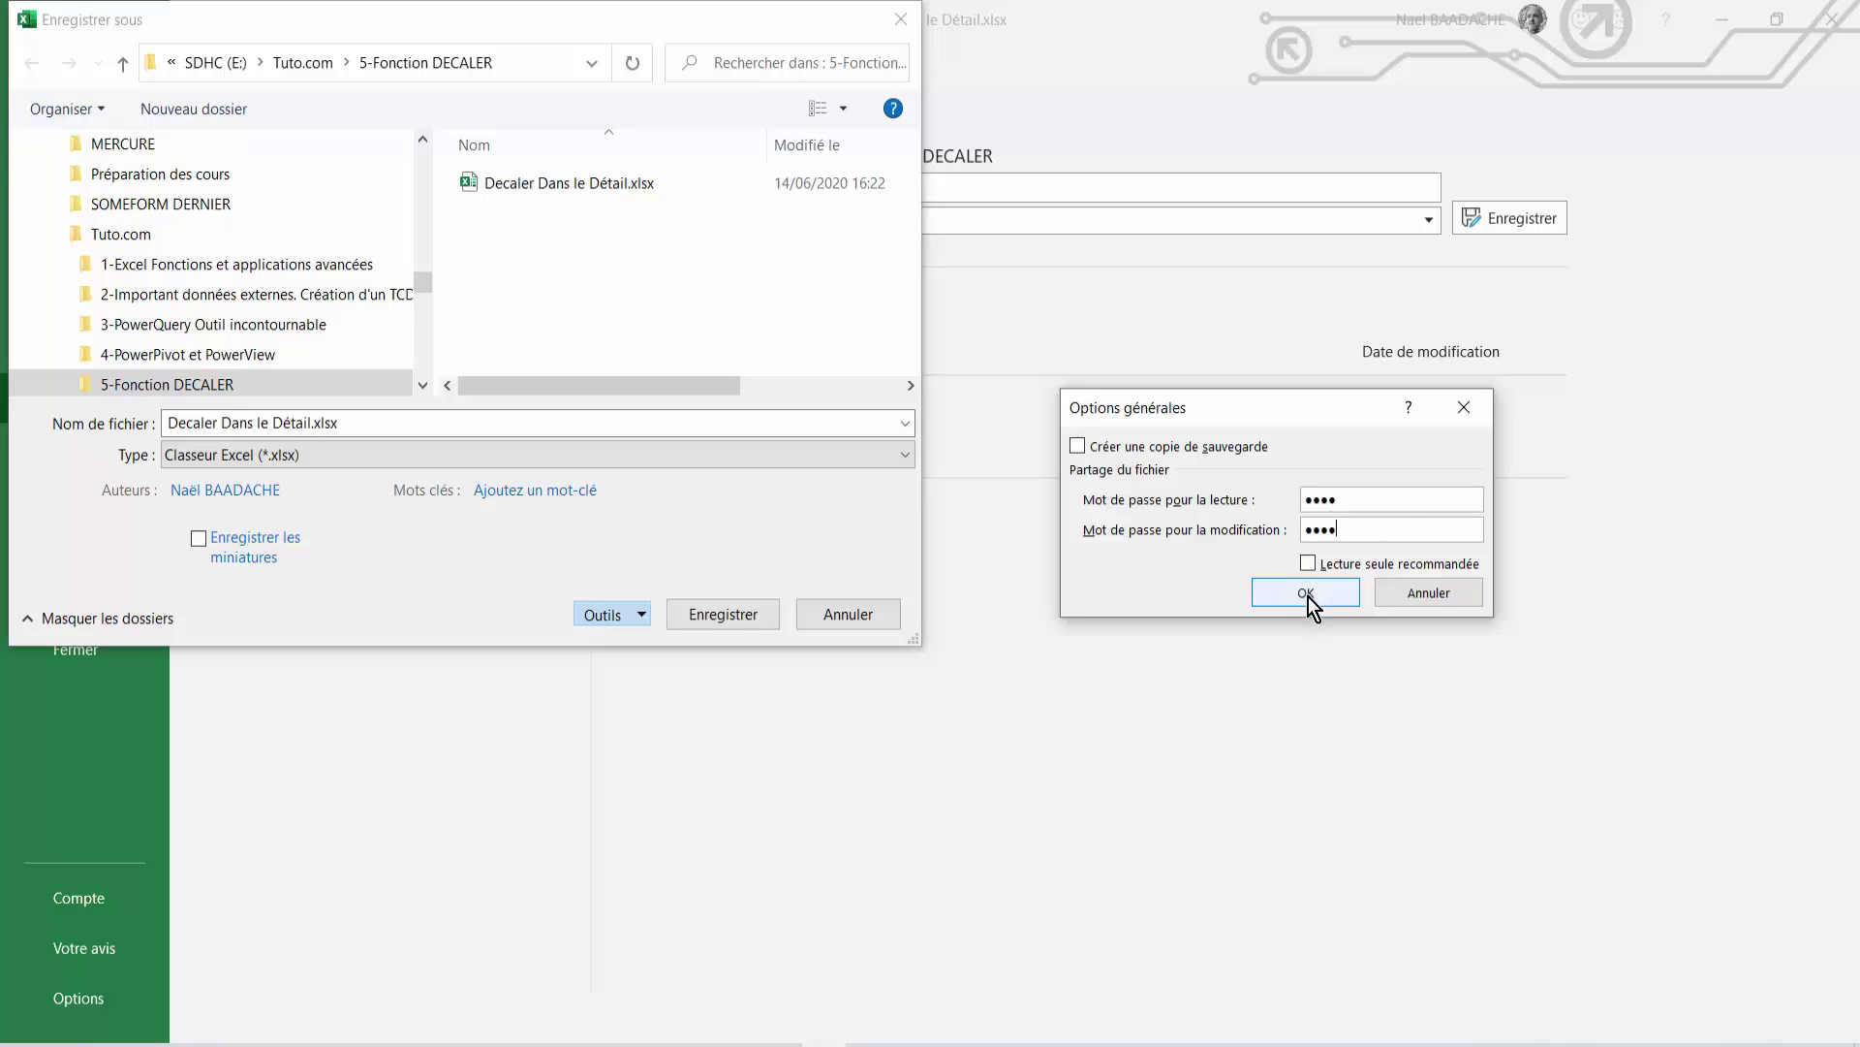
left_click(1307, 592)
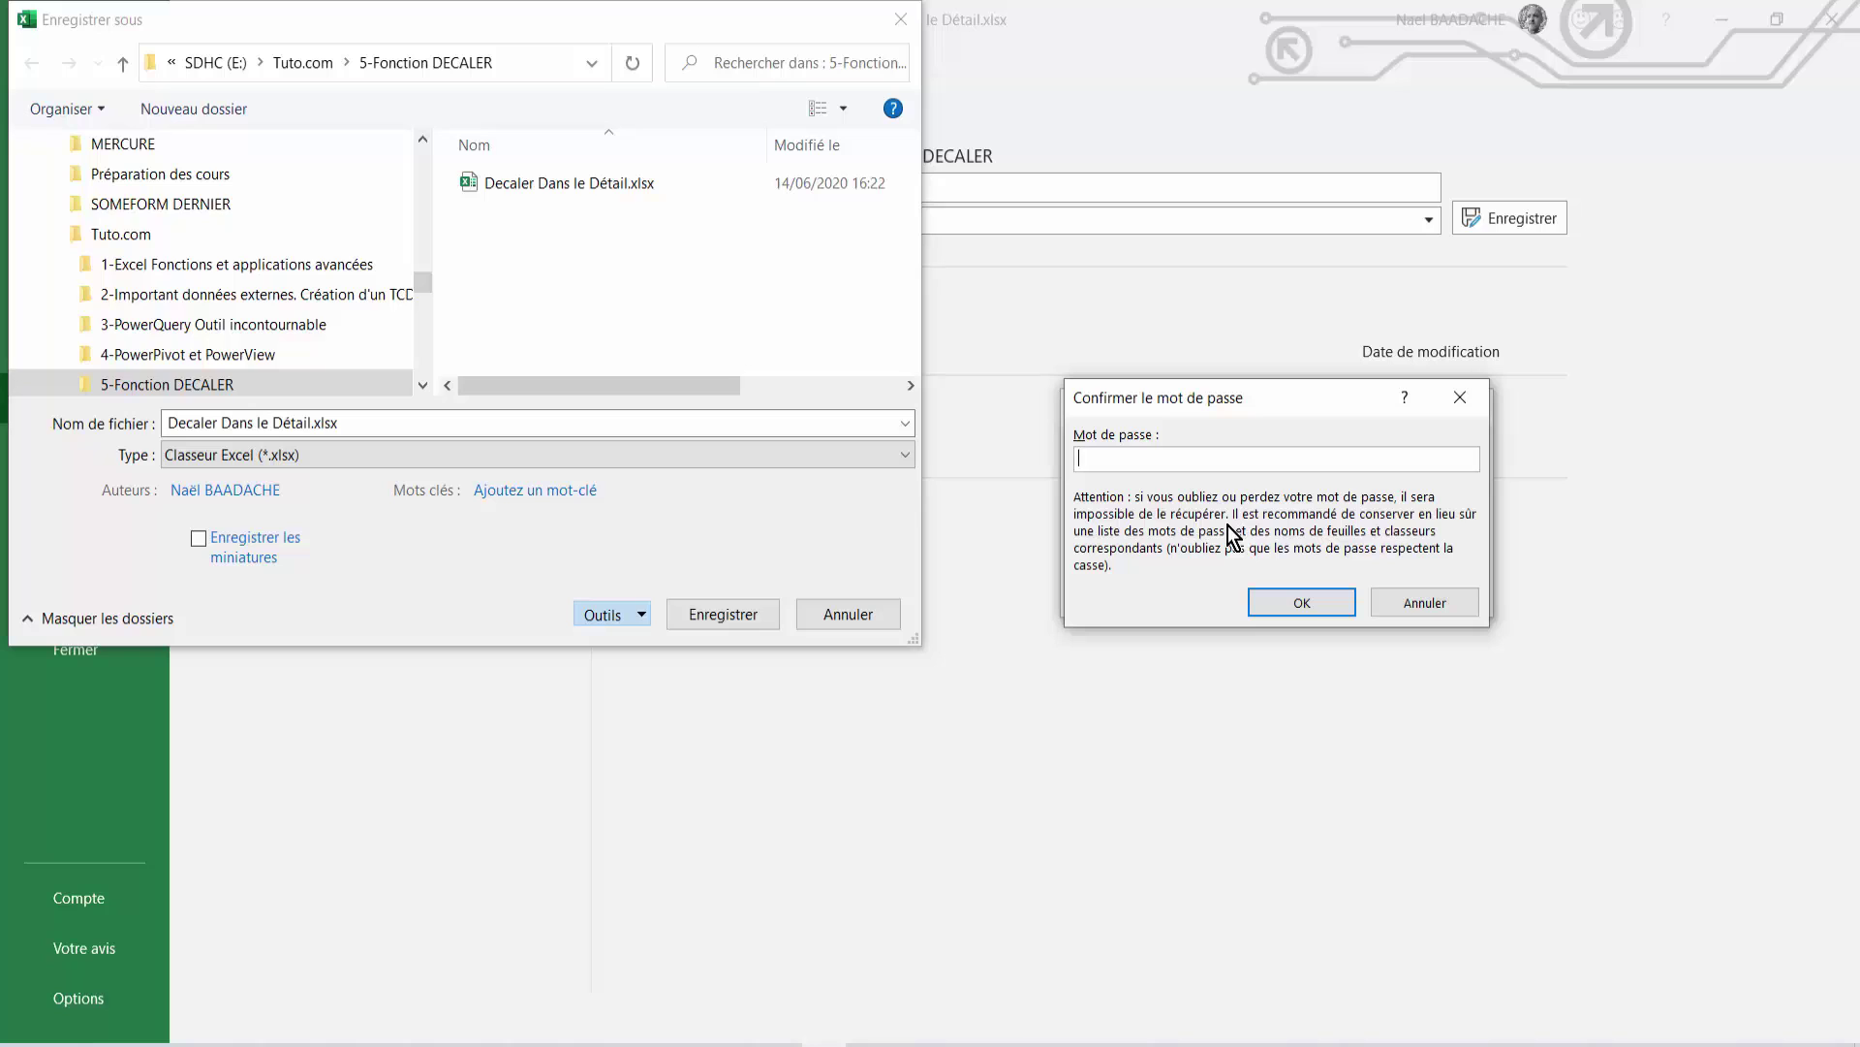
Step: Confirm both passwords, then save and replace the existing Decaler Dans le Détail.xlsx
key("Return")
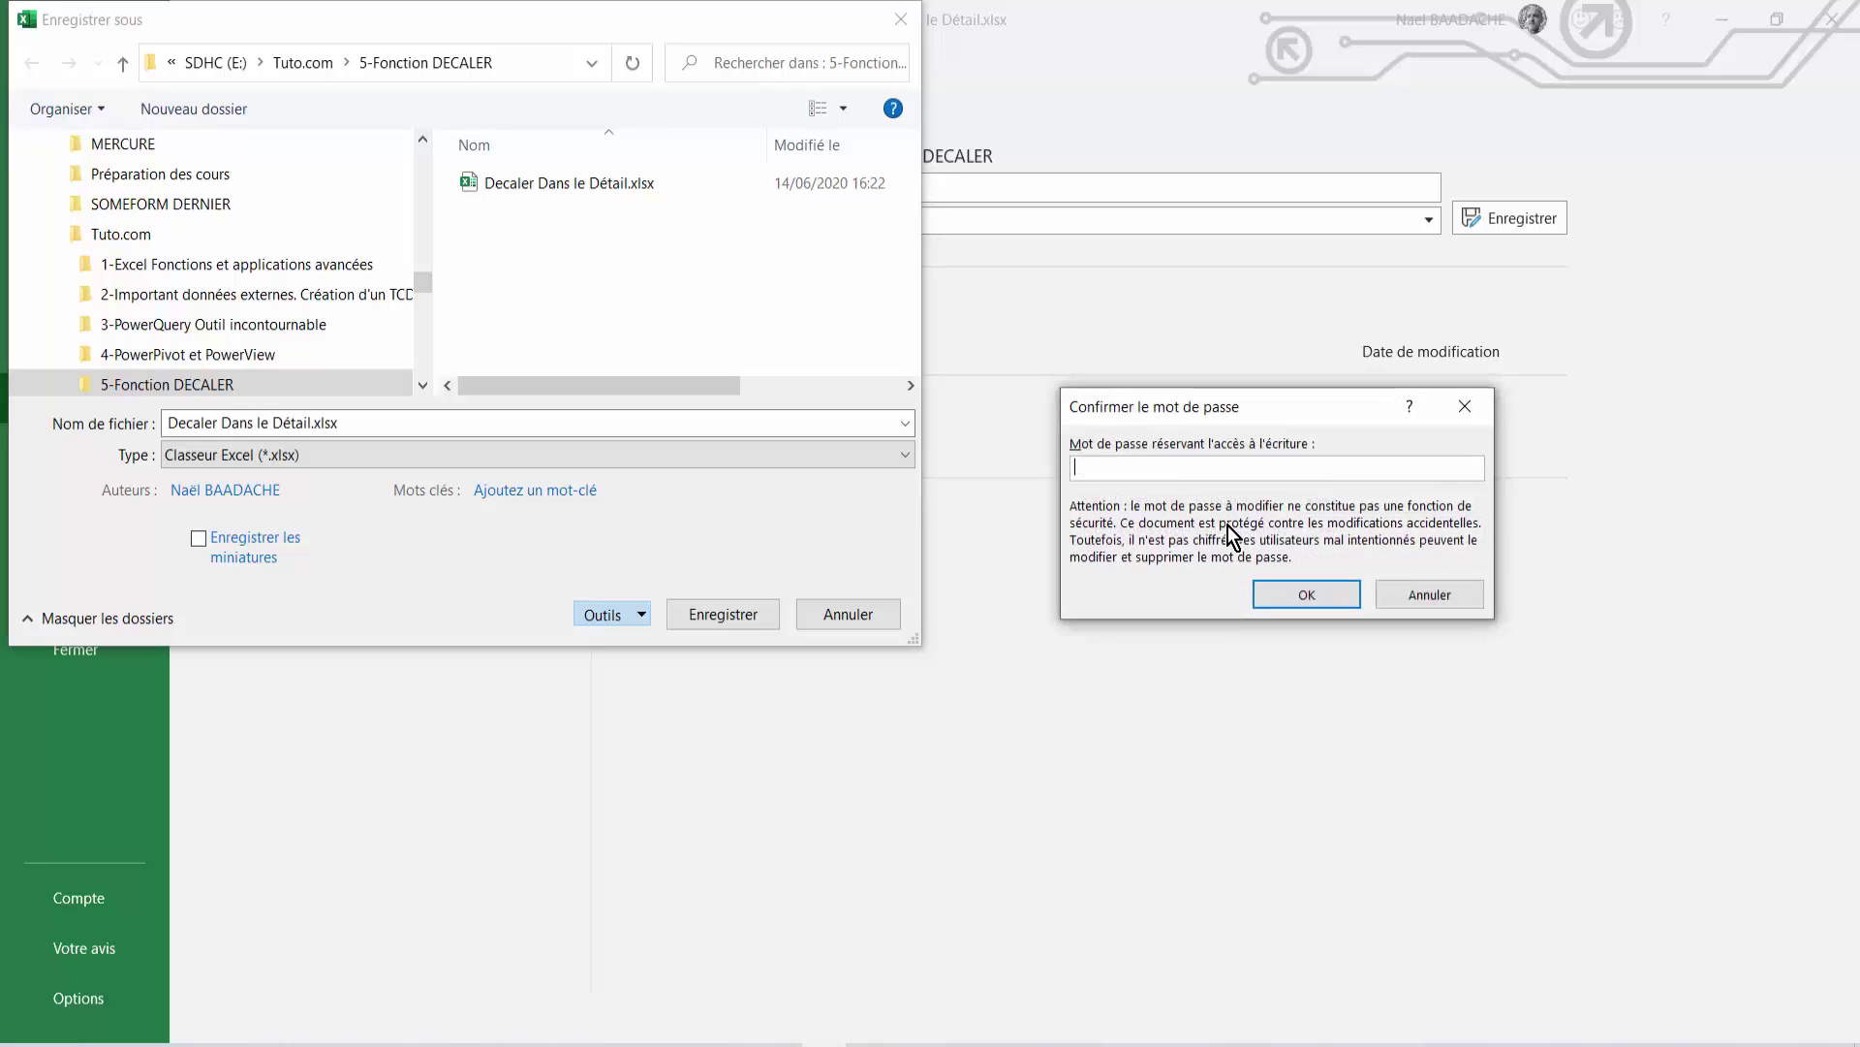
key("Return")
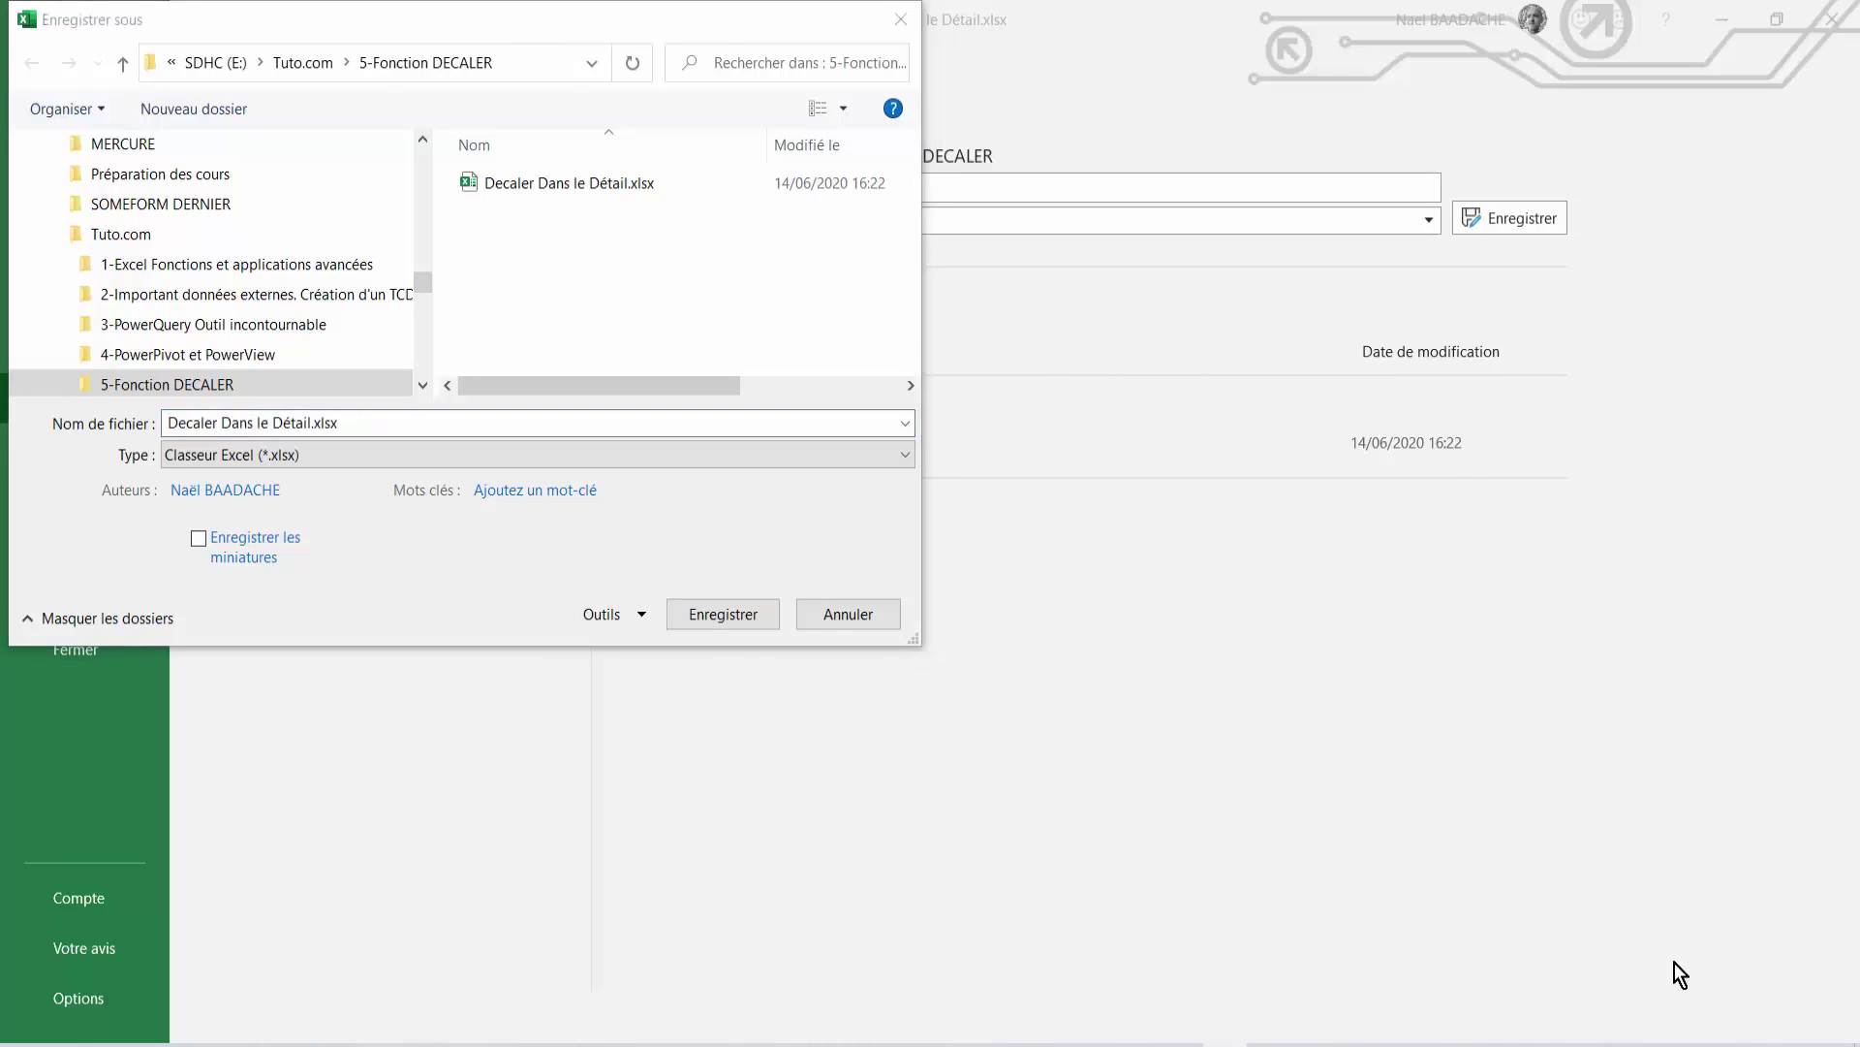
left_click(719, 618)
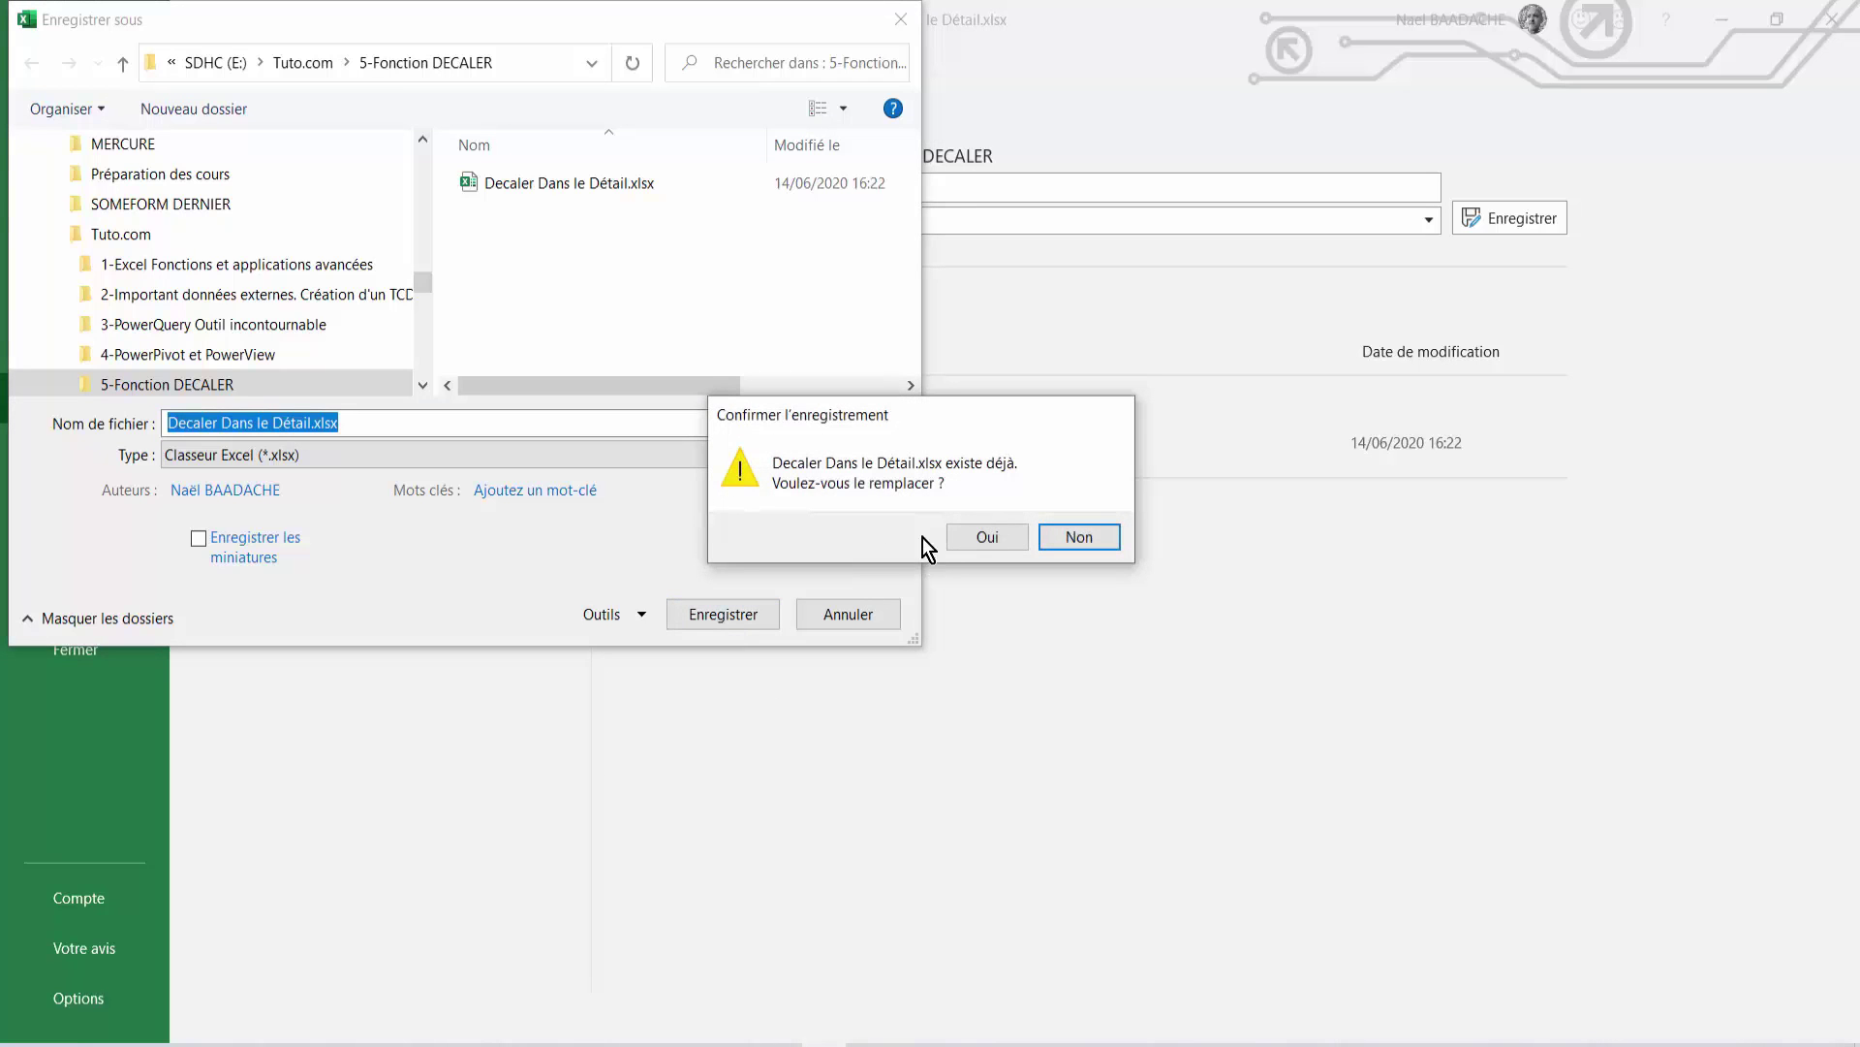
left_click(986, 538)
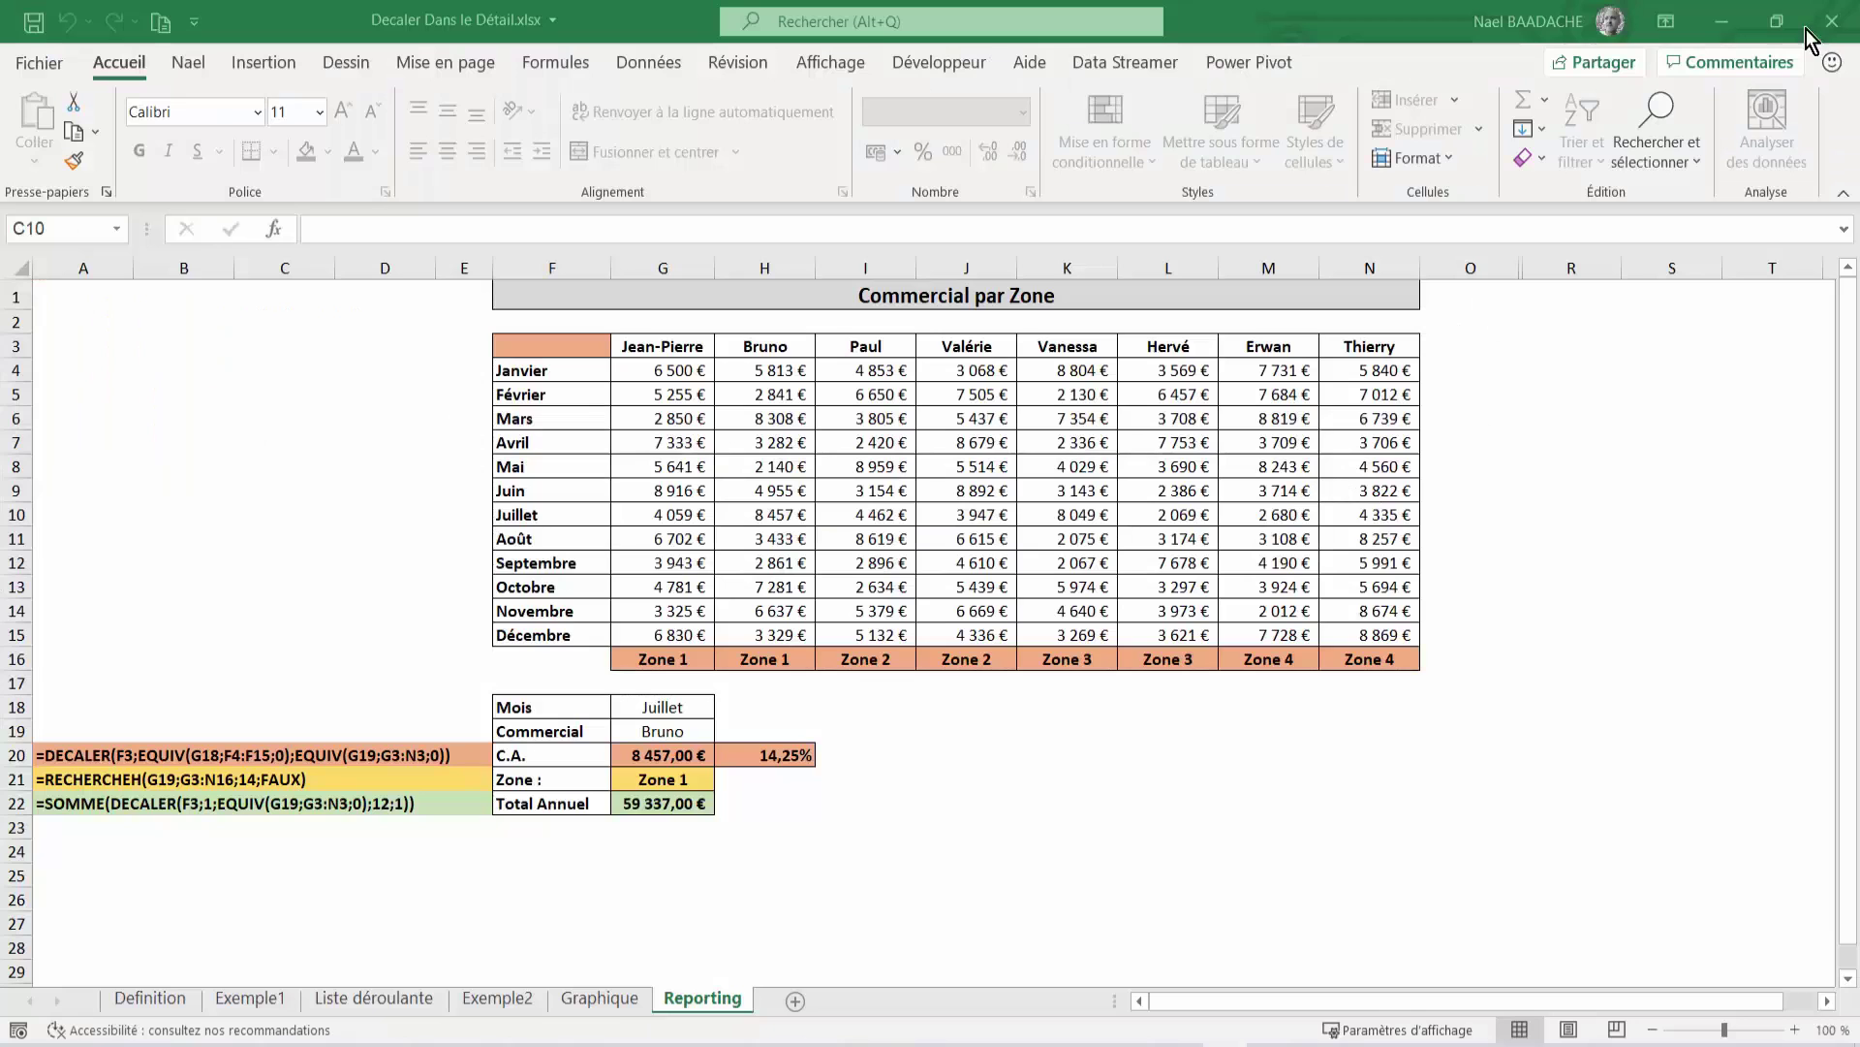
Step: Save and close Decaler Dans le Détail.xlsx, then reopen it with the opening password
left_click(1832, 22)
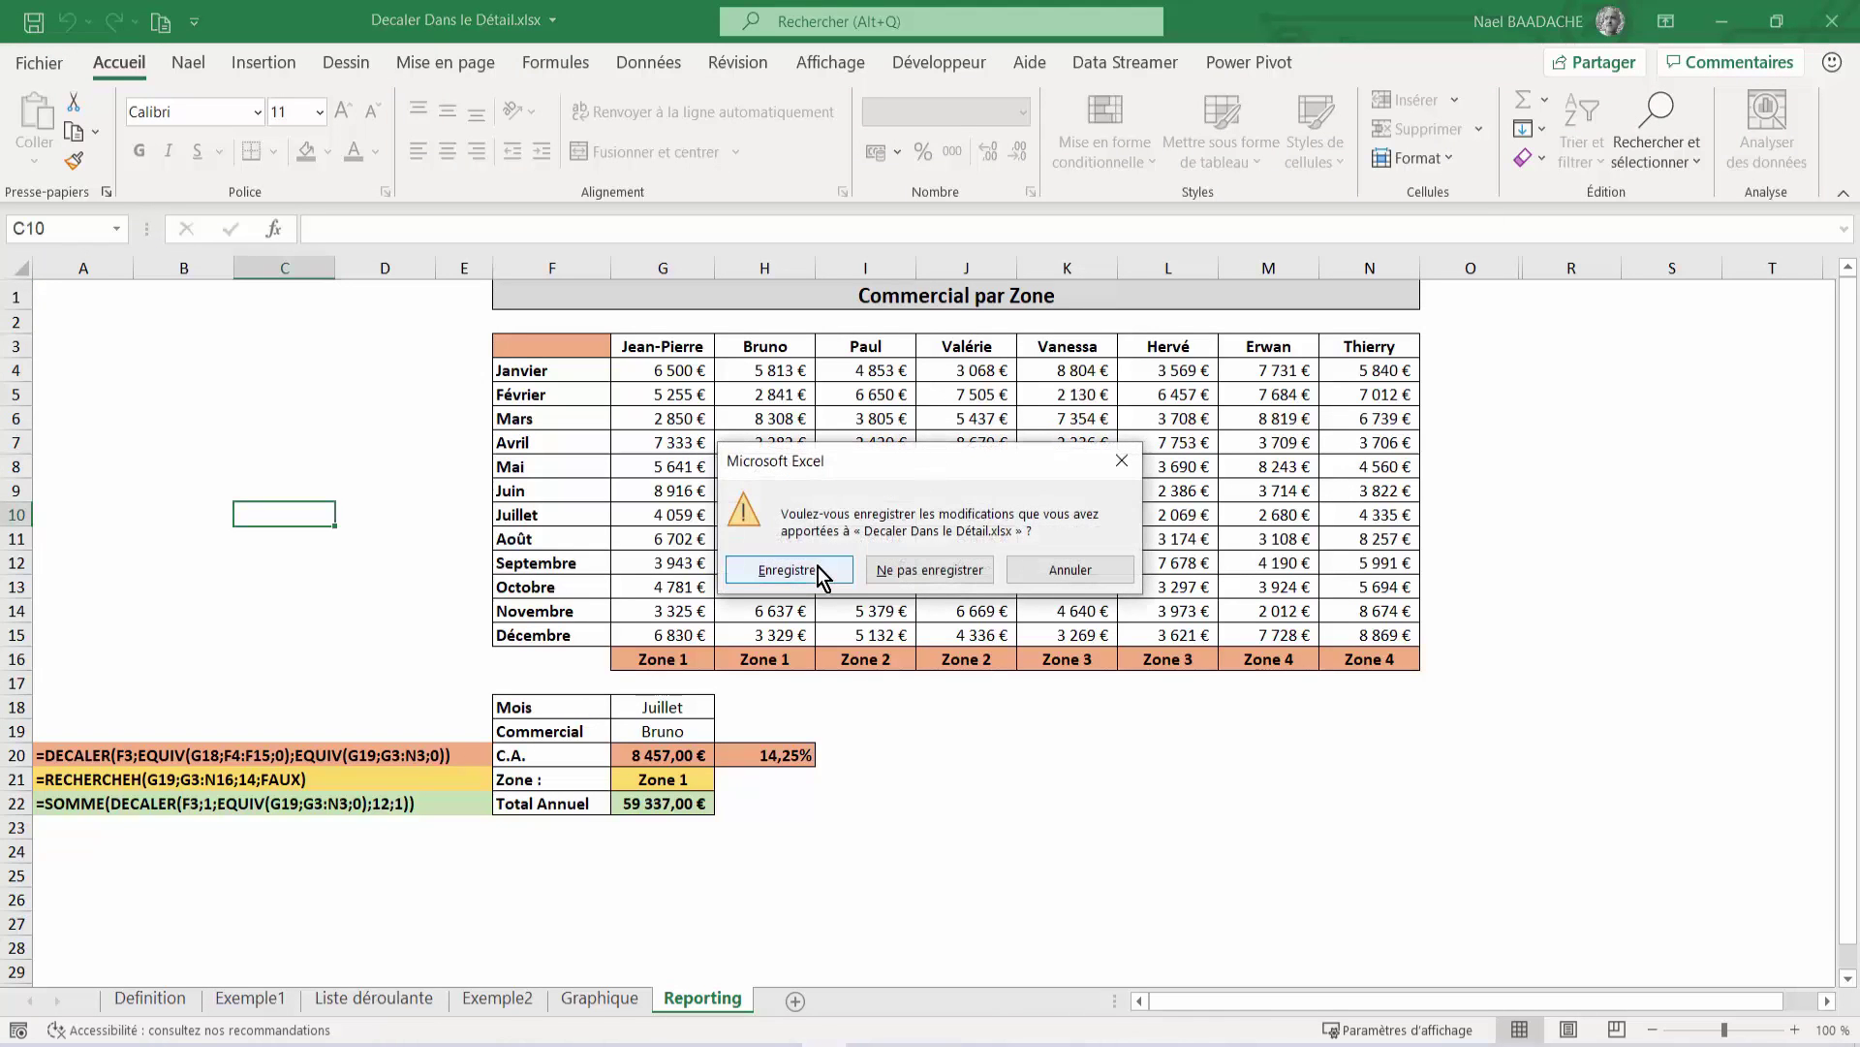
left_click(810, 570)
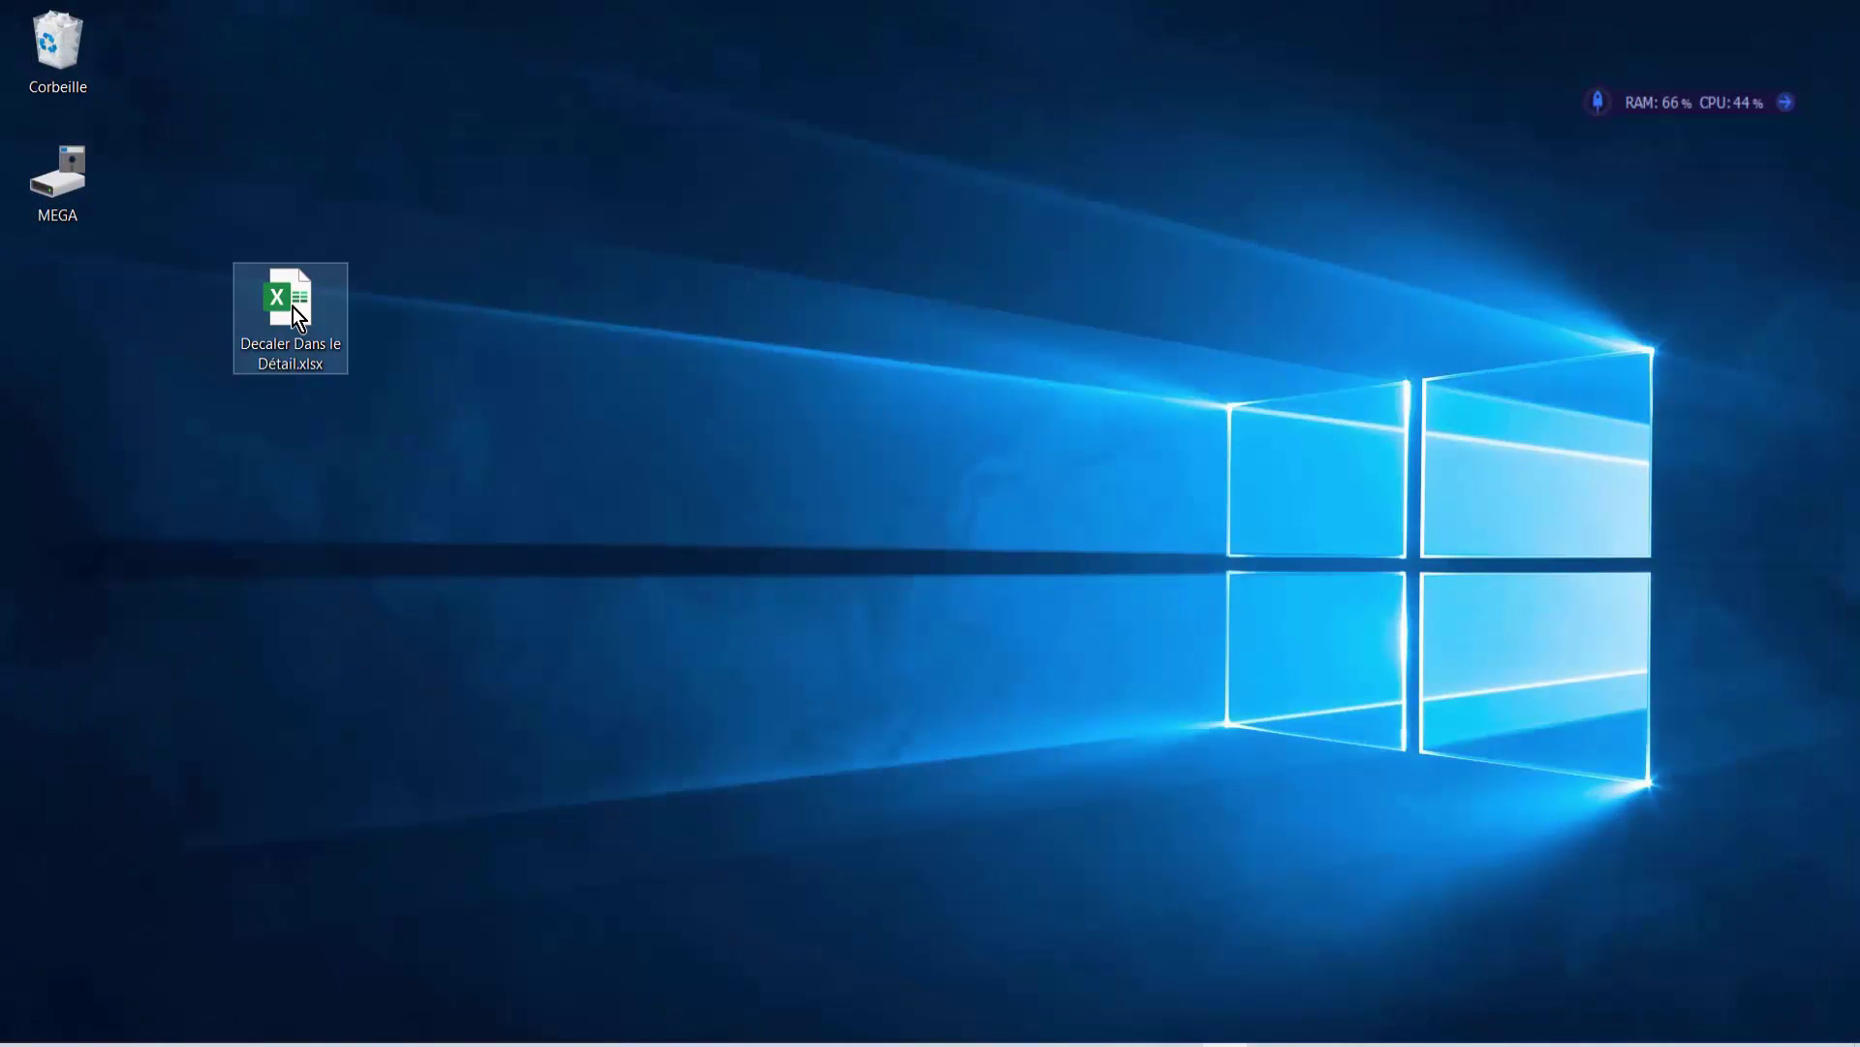
double_click(292, 306)
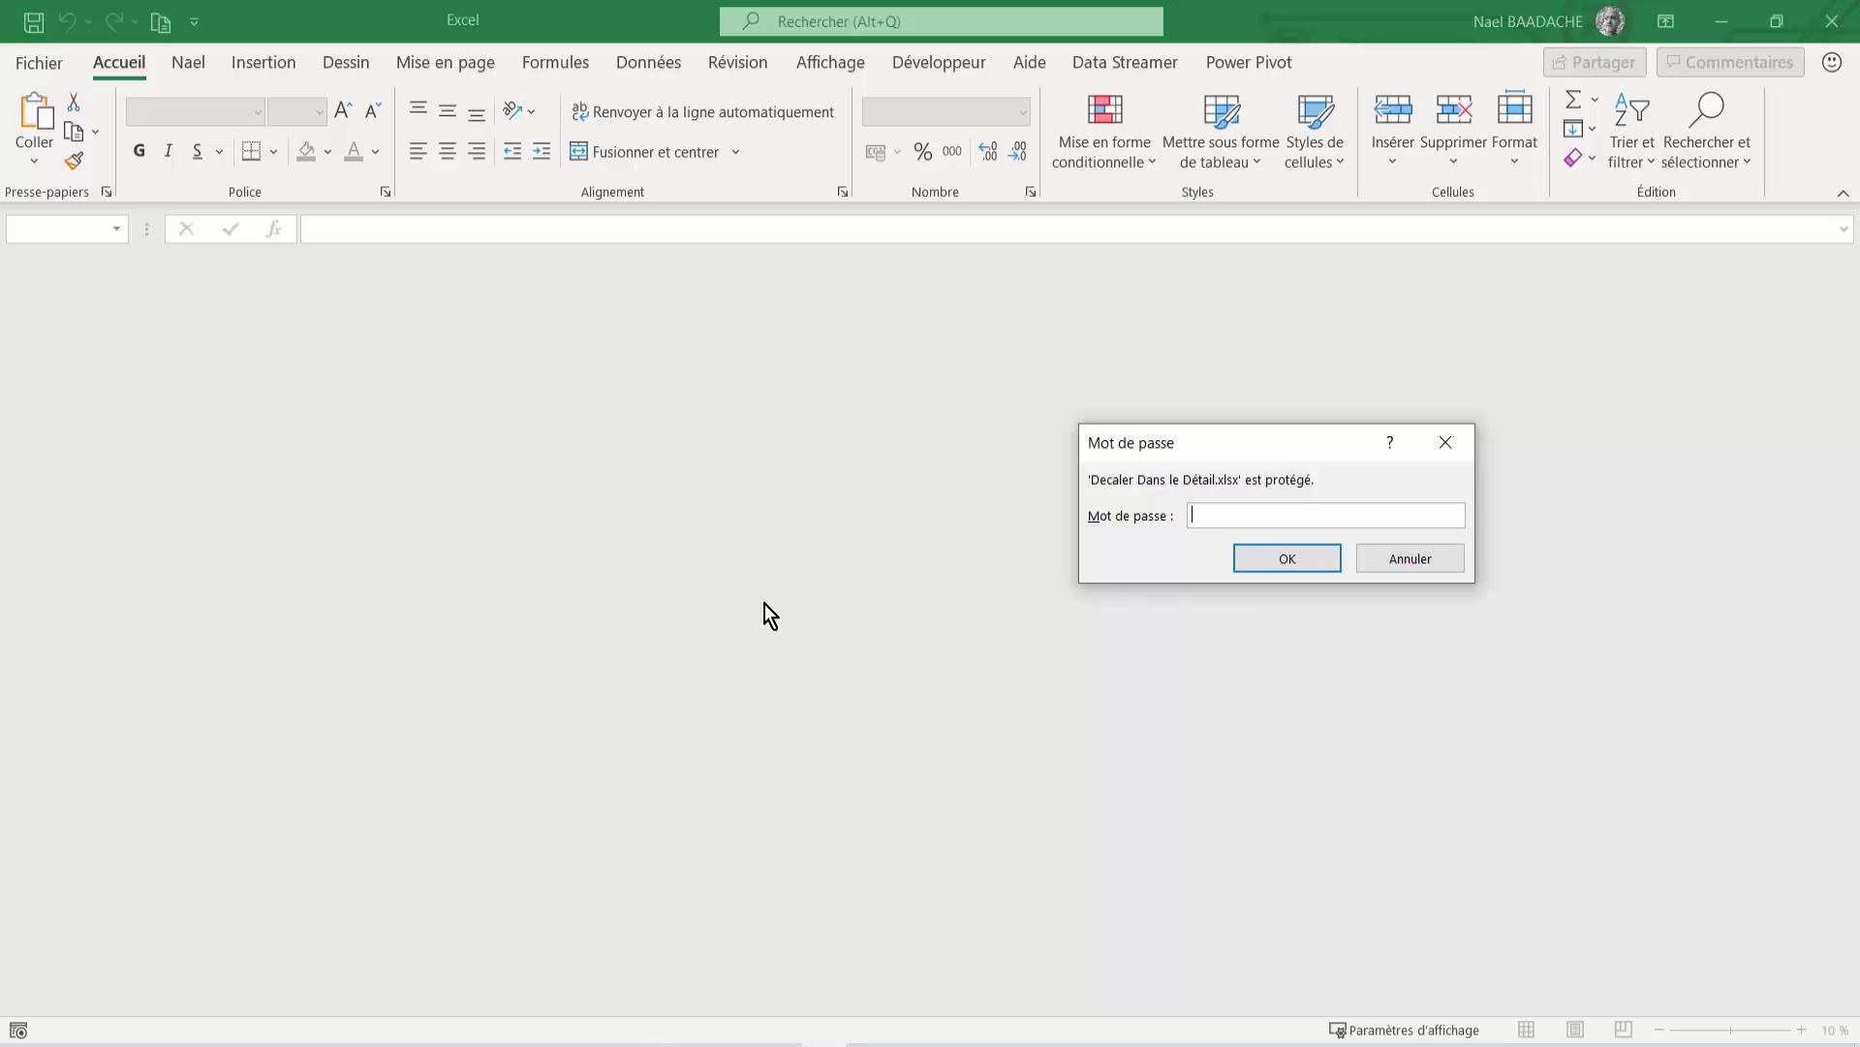
key("Return")
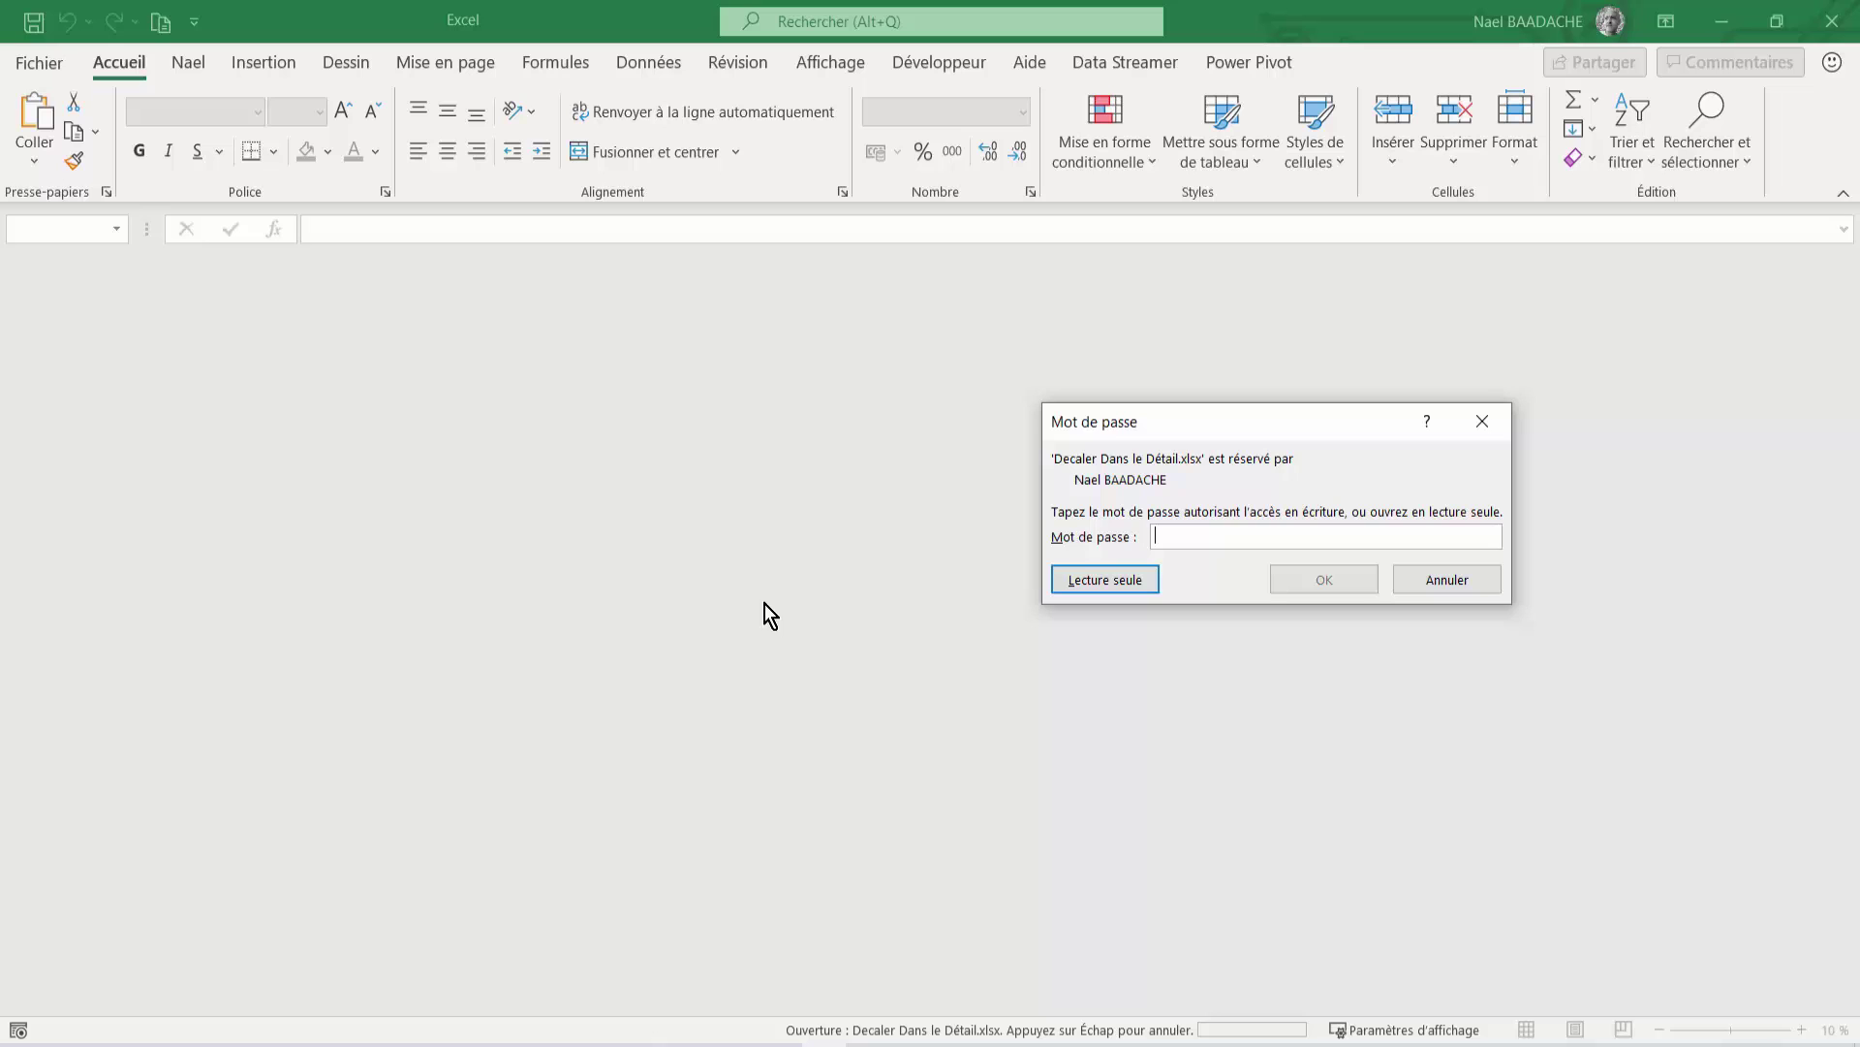
left_click(1105, 580)
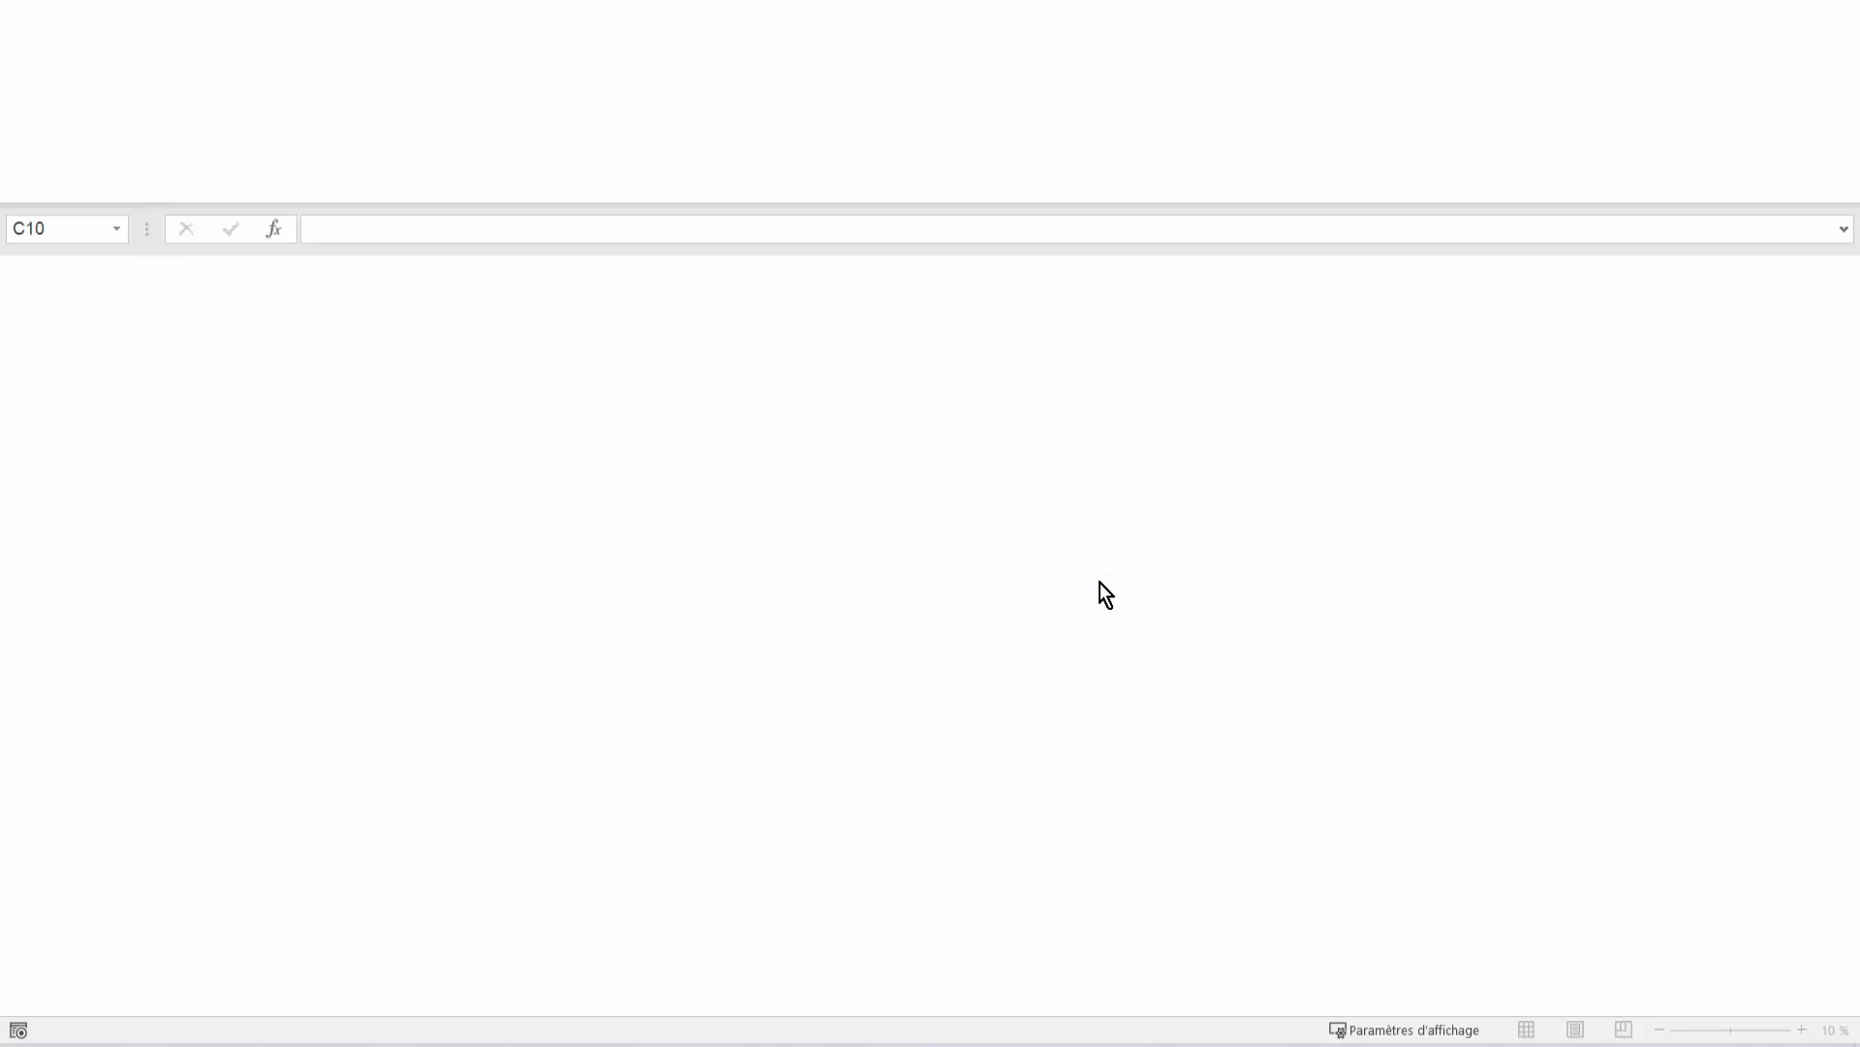
left_click(671, 376)
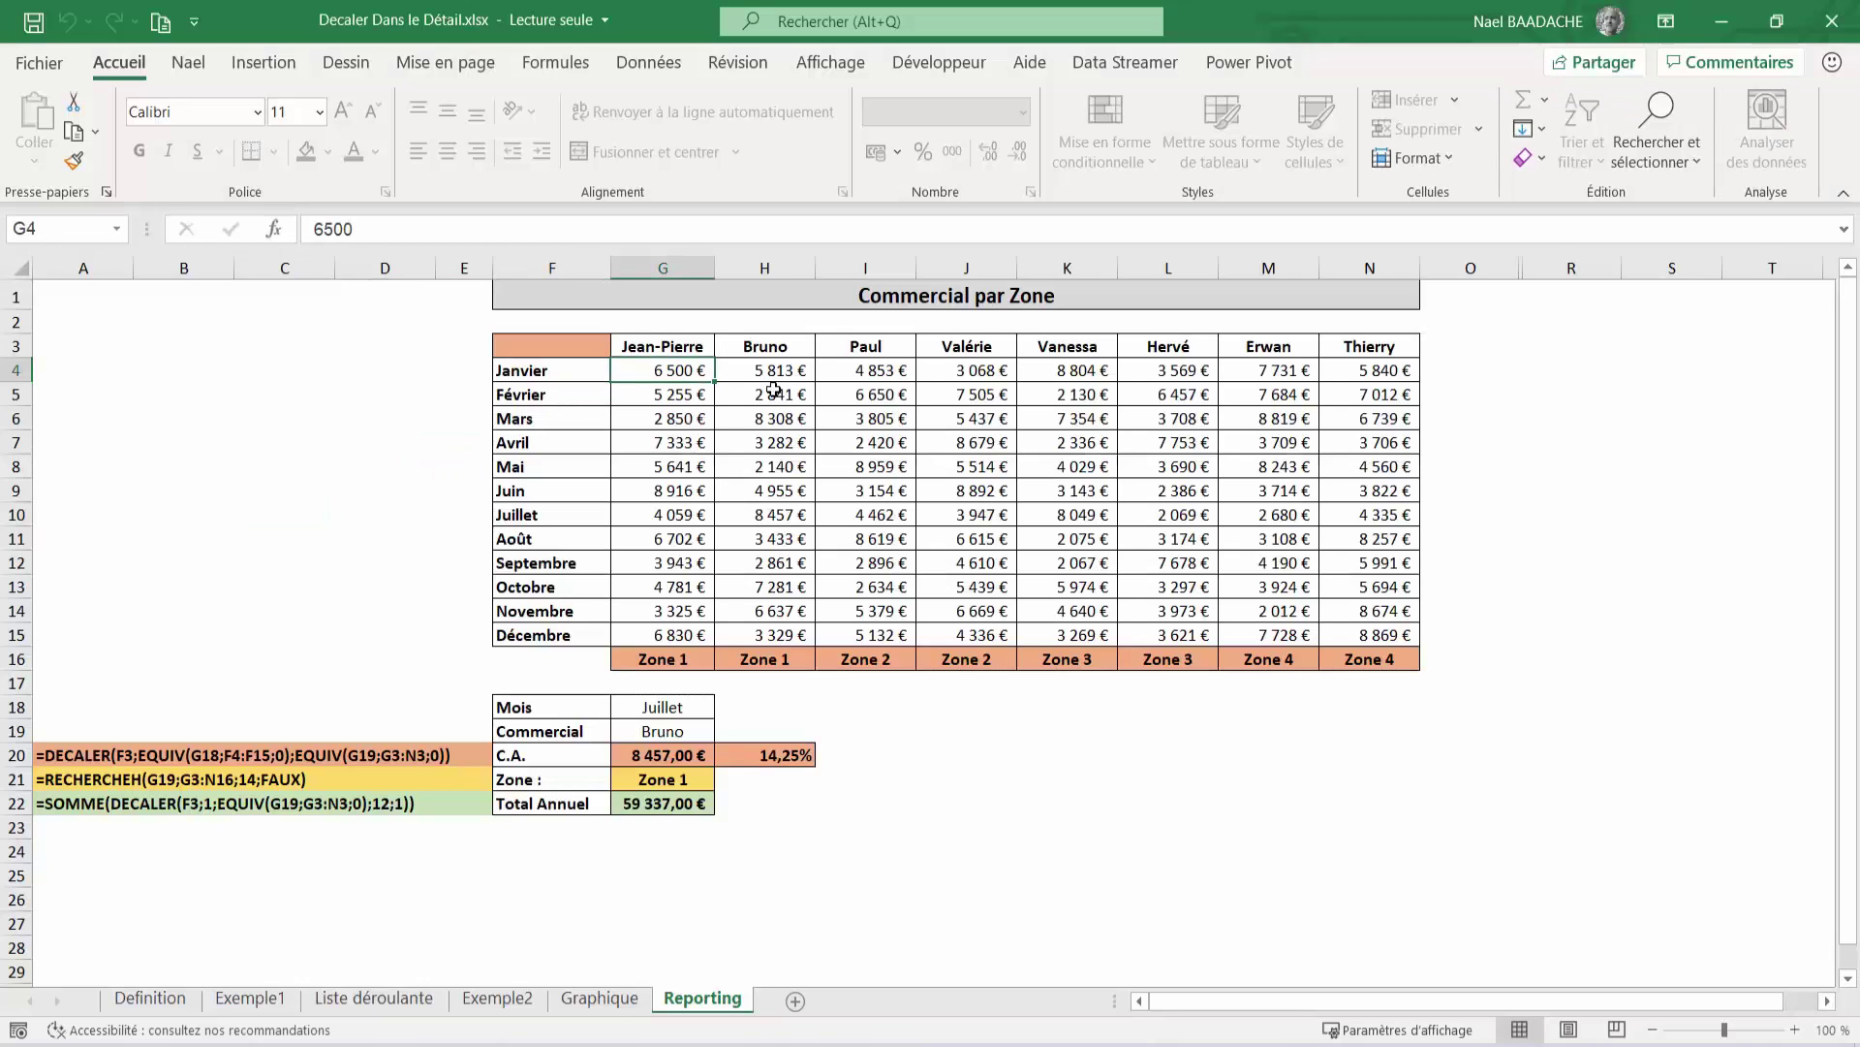
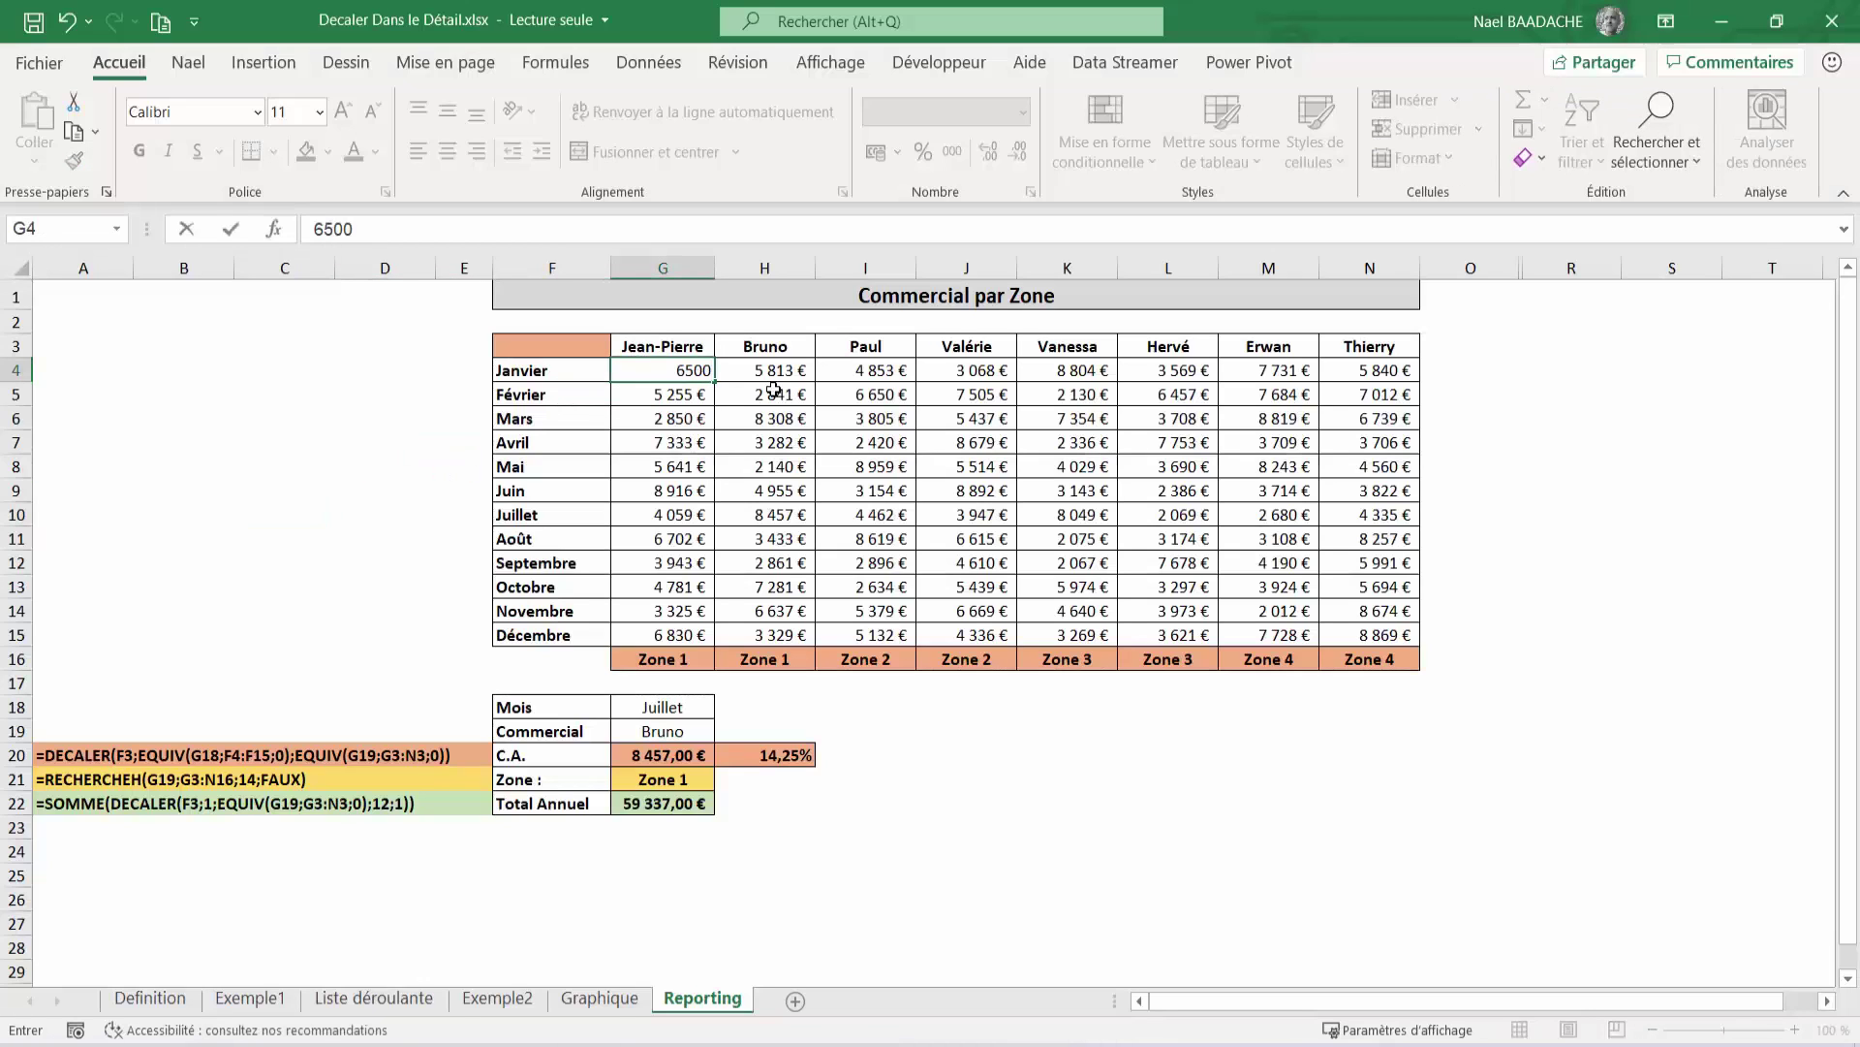
key("Return")
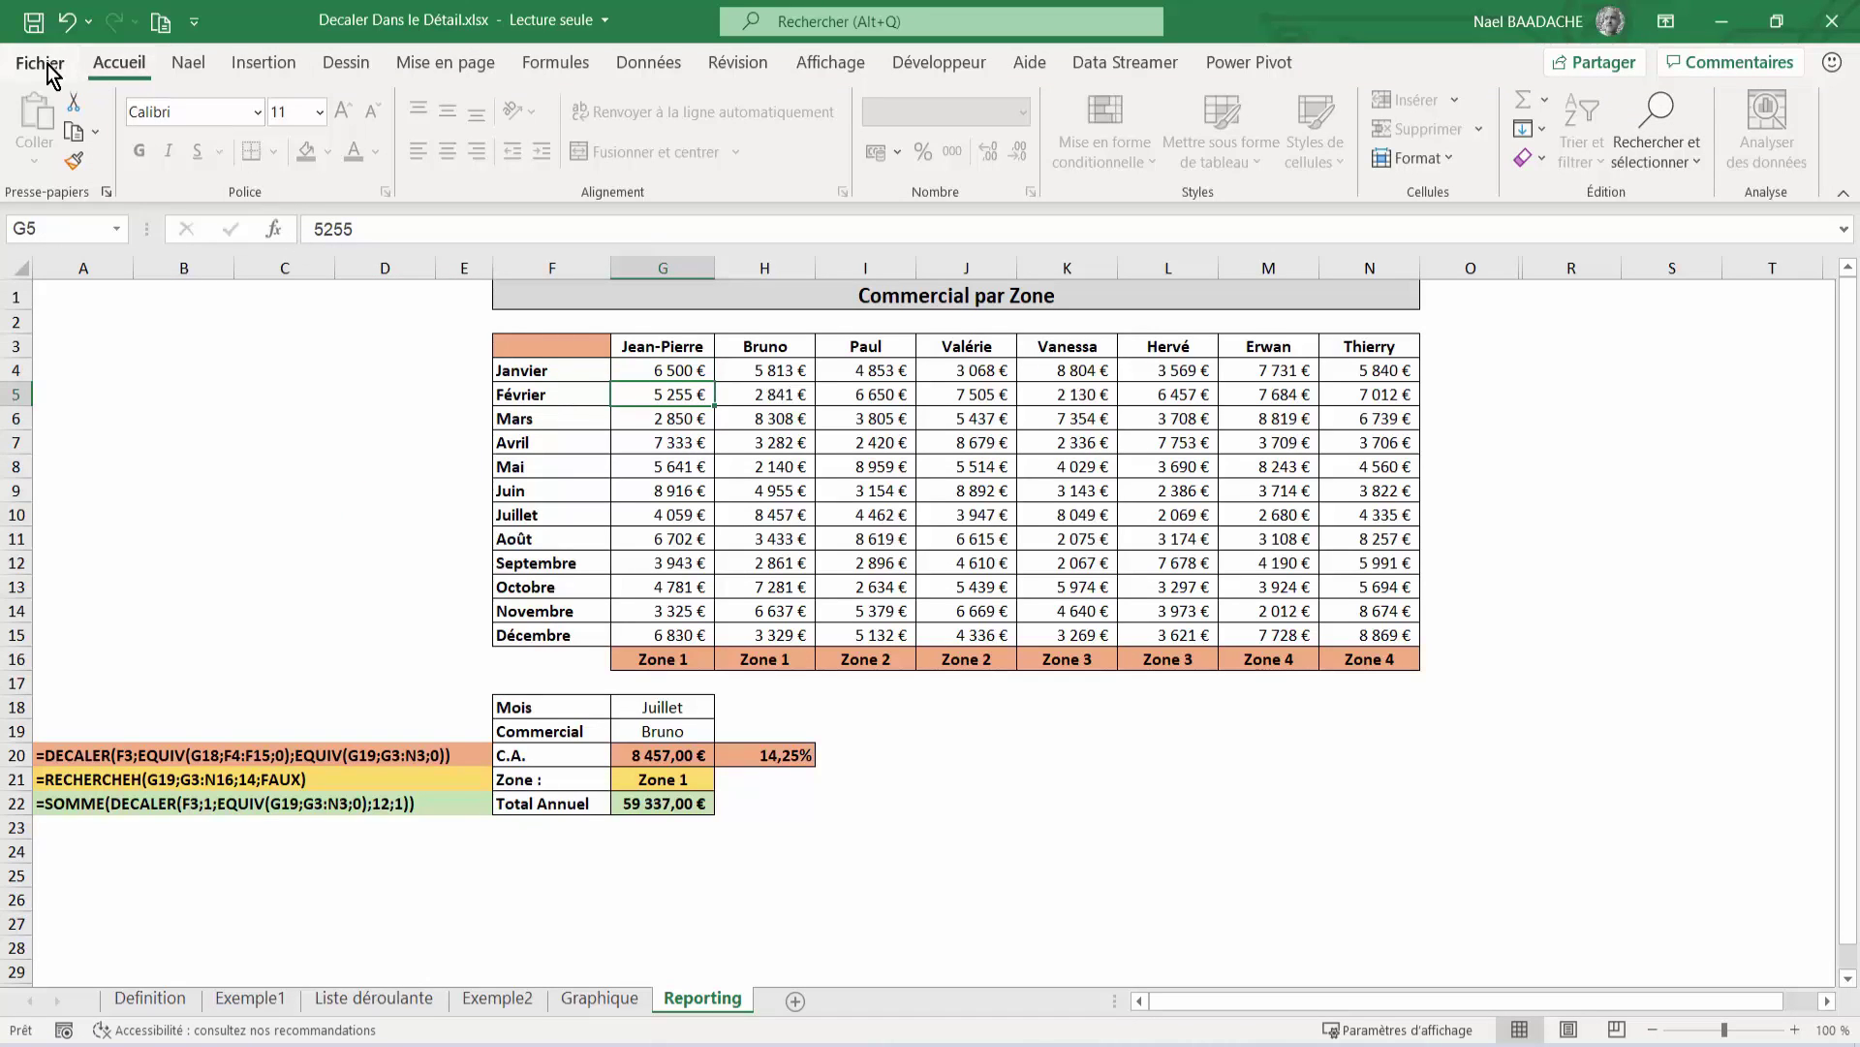
left_click(39, 62)
left_click(113, 399)
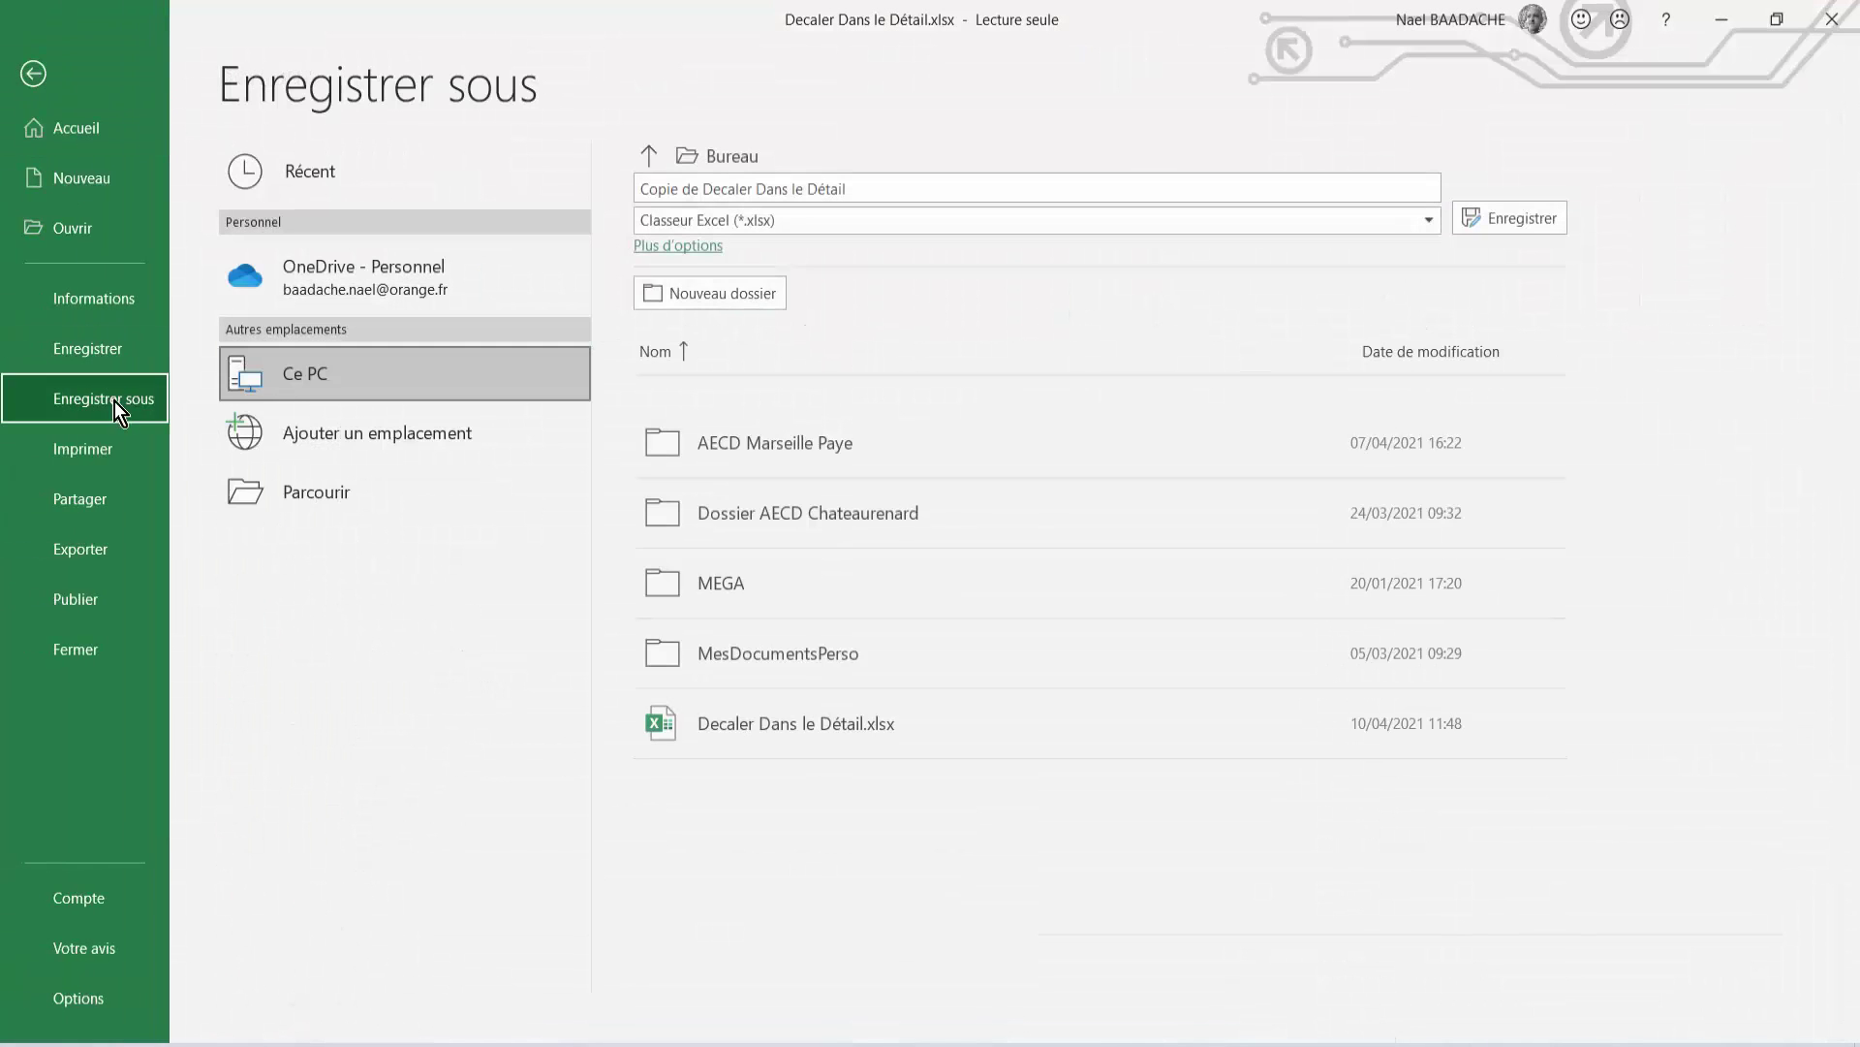
double_click(281, 374)
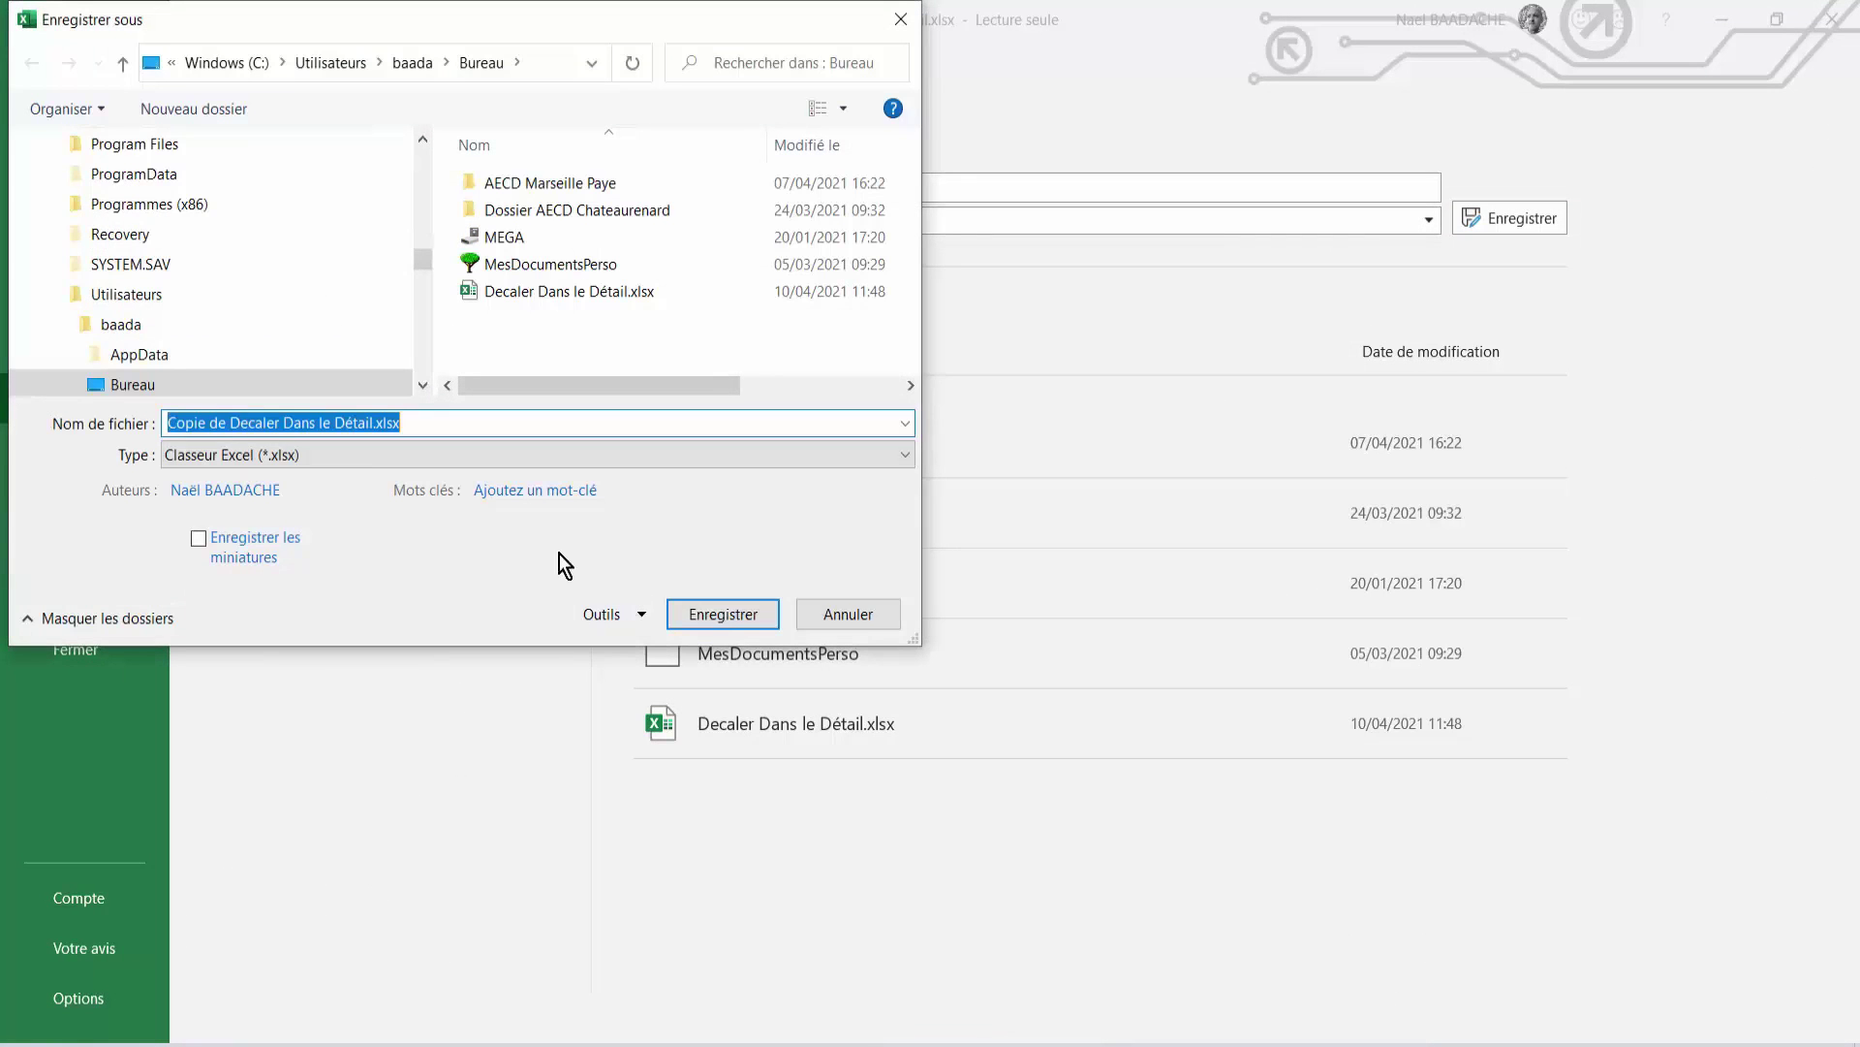
left_click(851, 613)
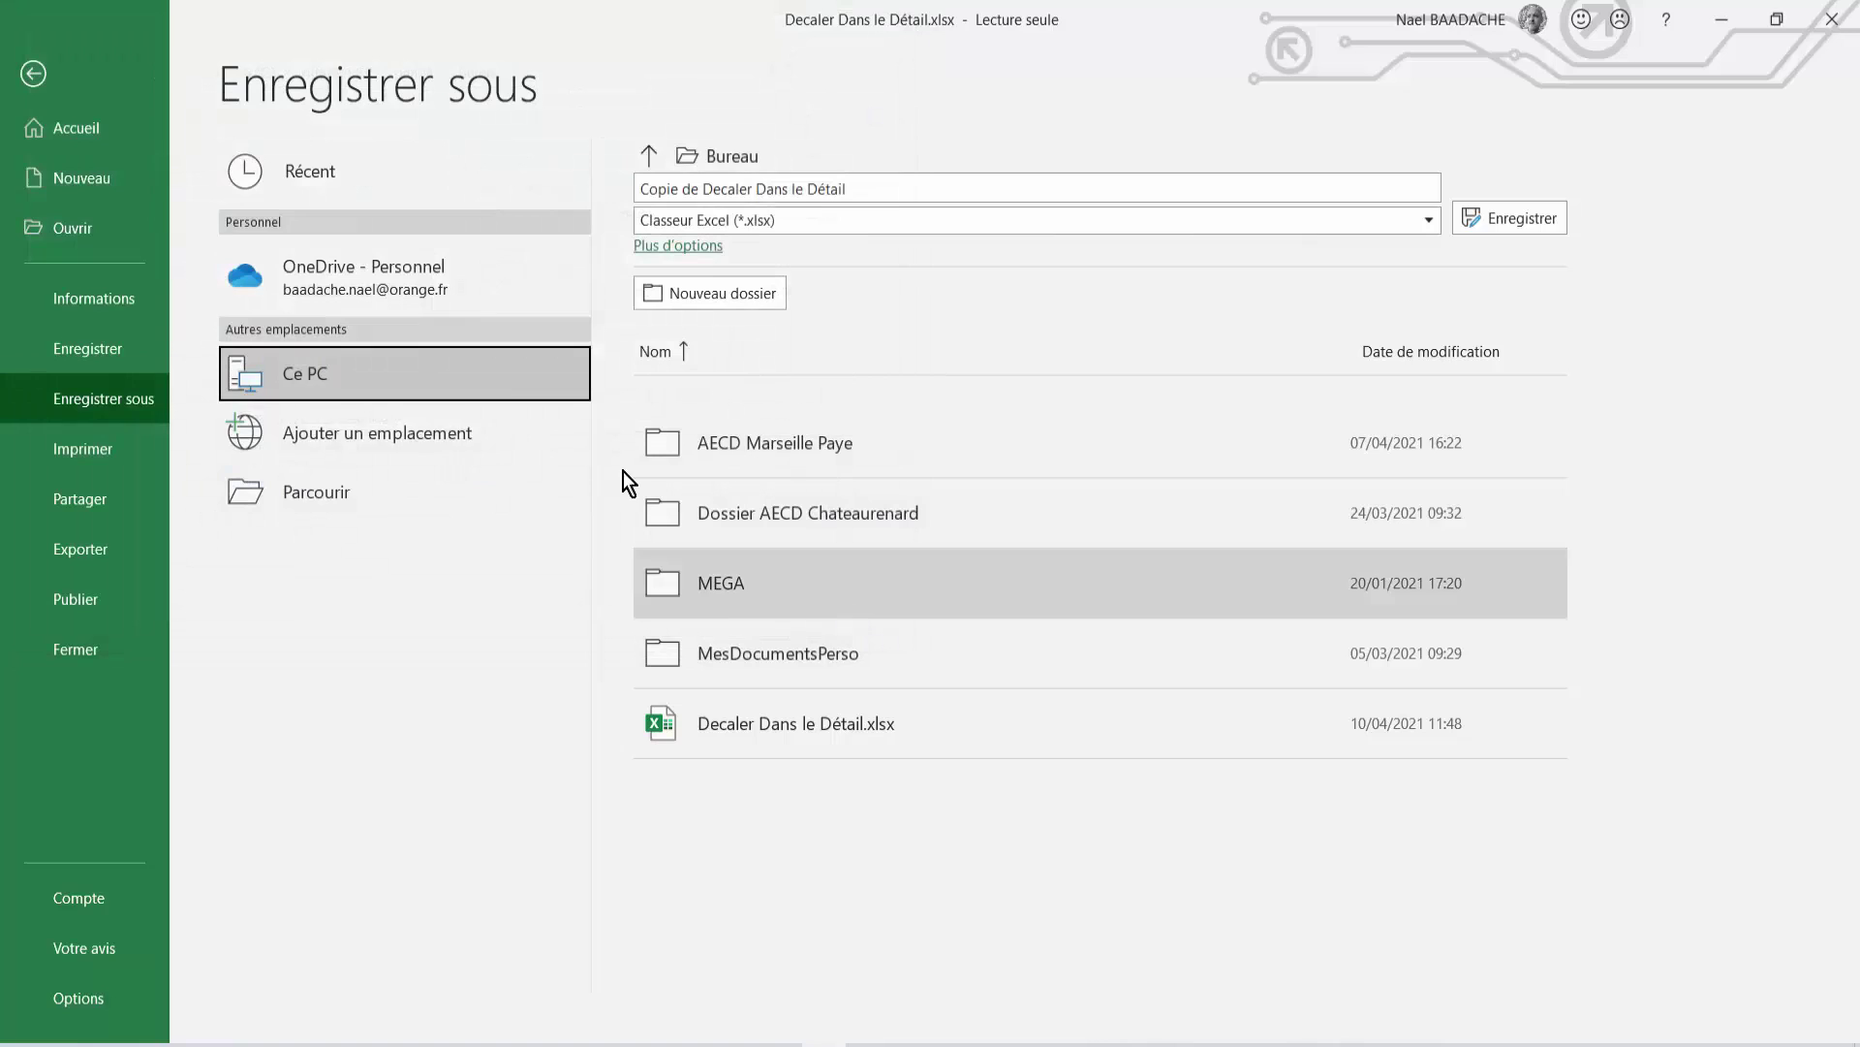
left_click(39, 78)
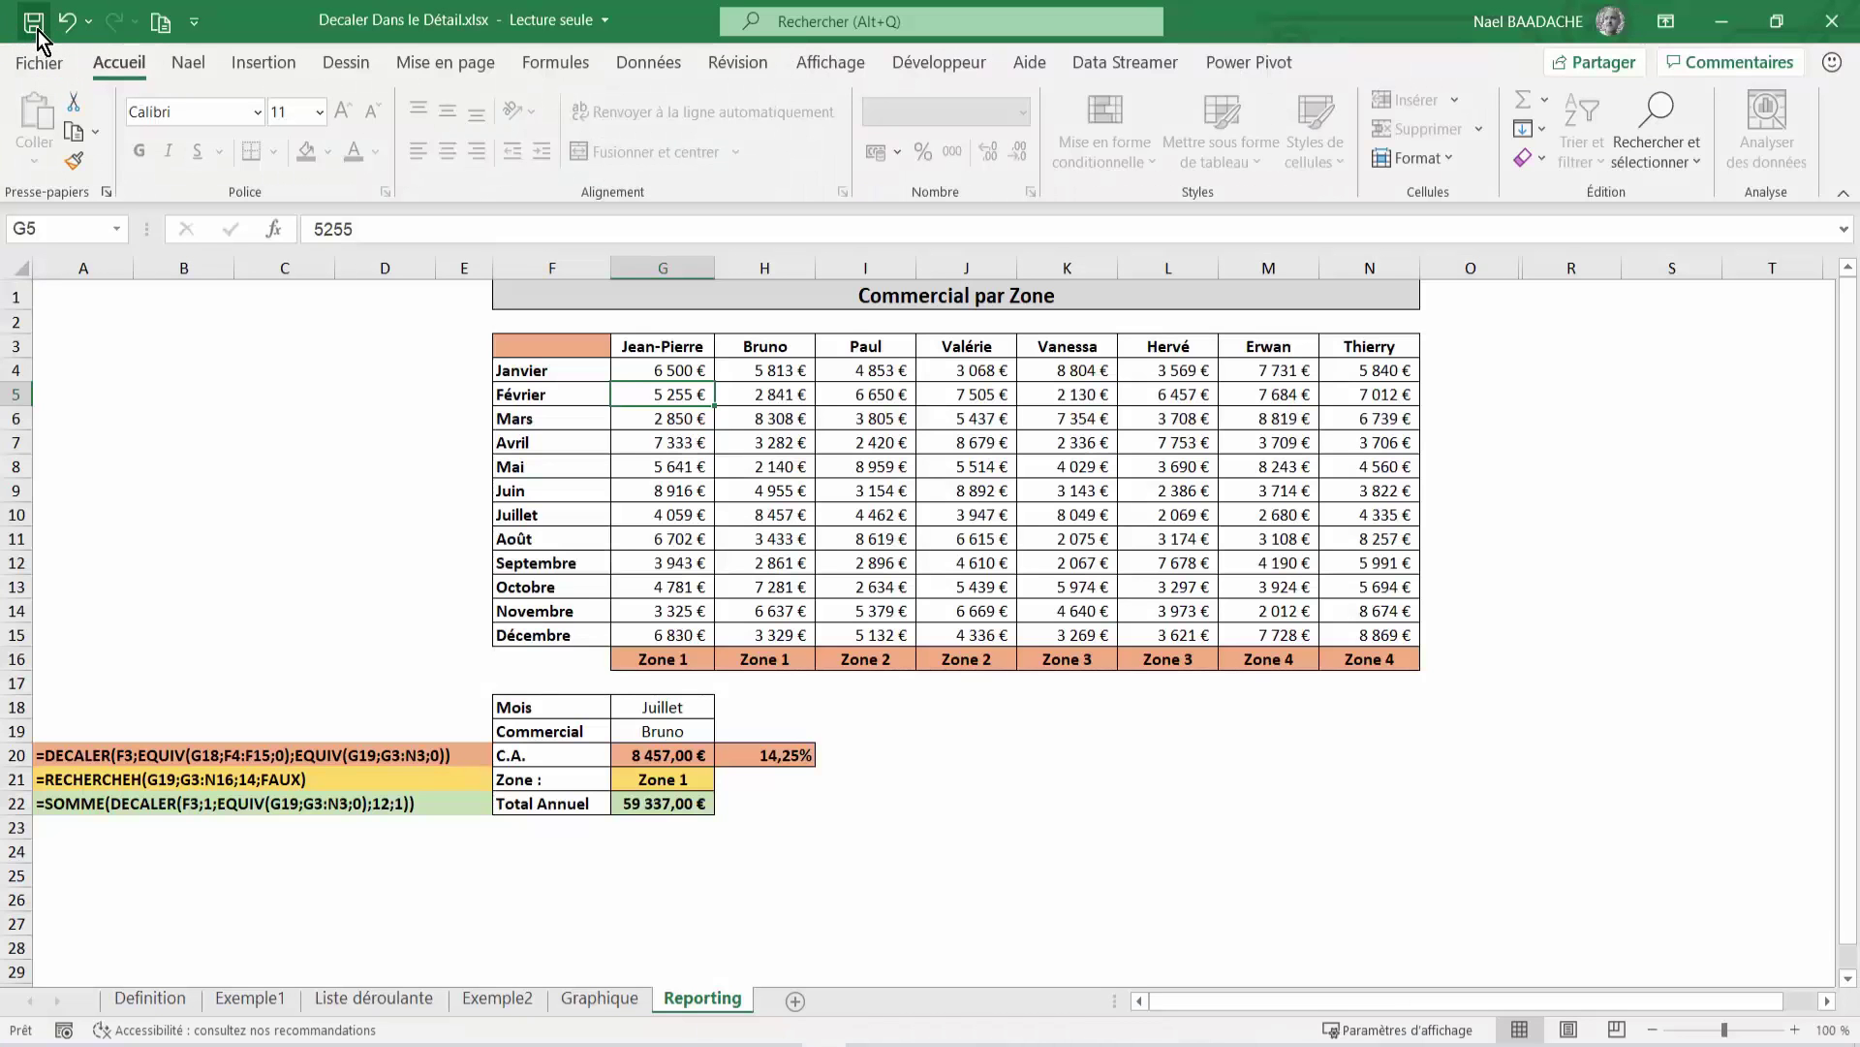
left_click(35, 23)
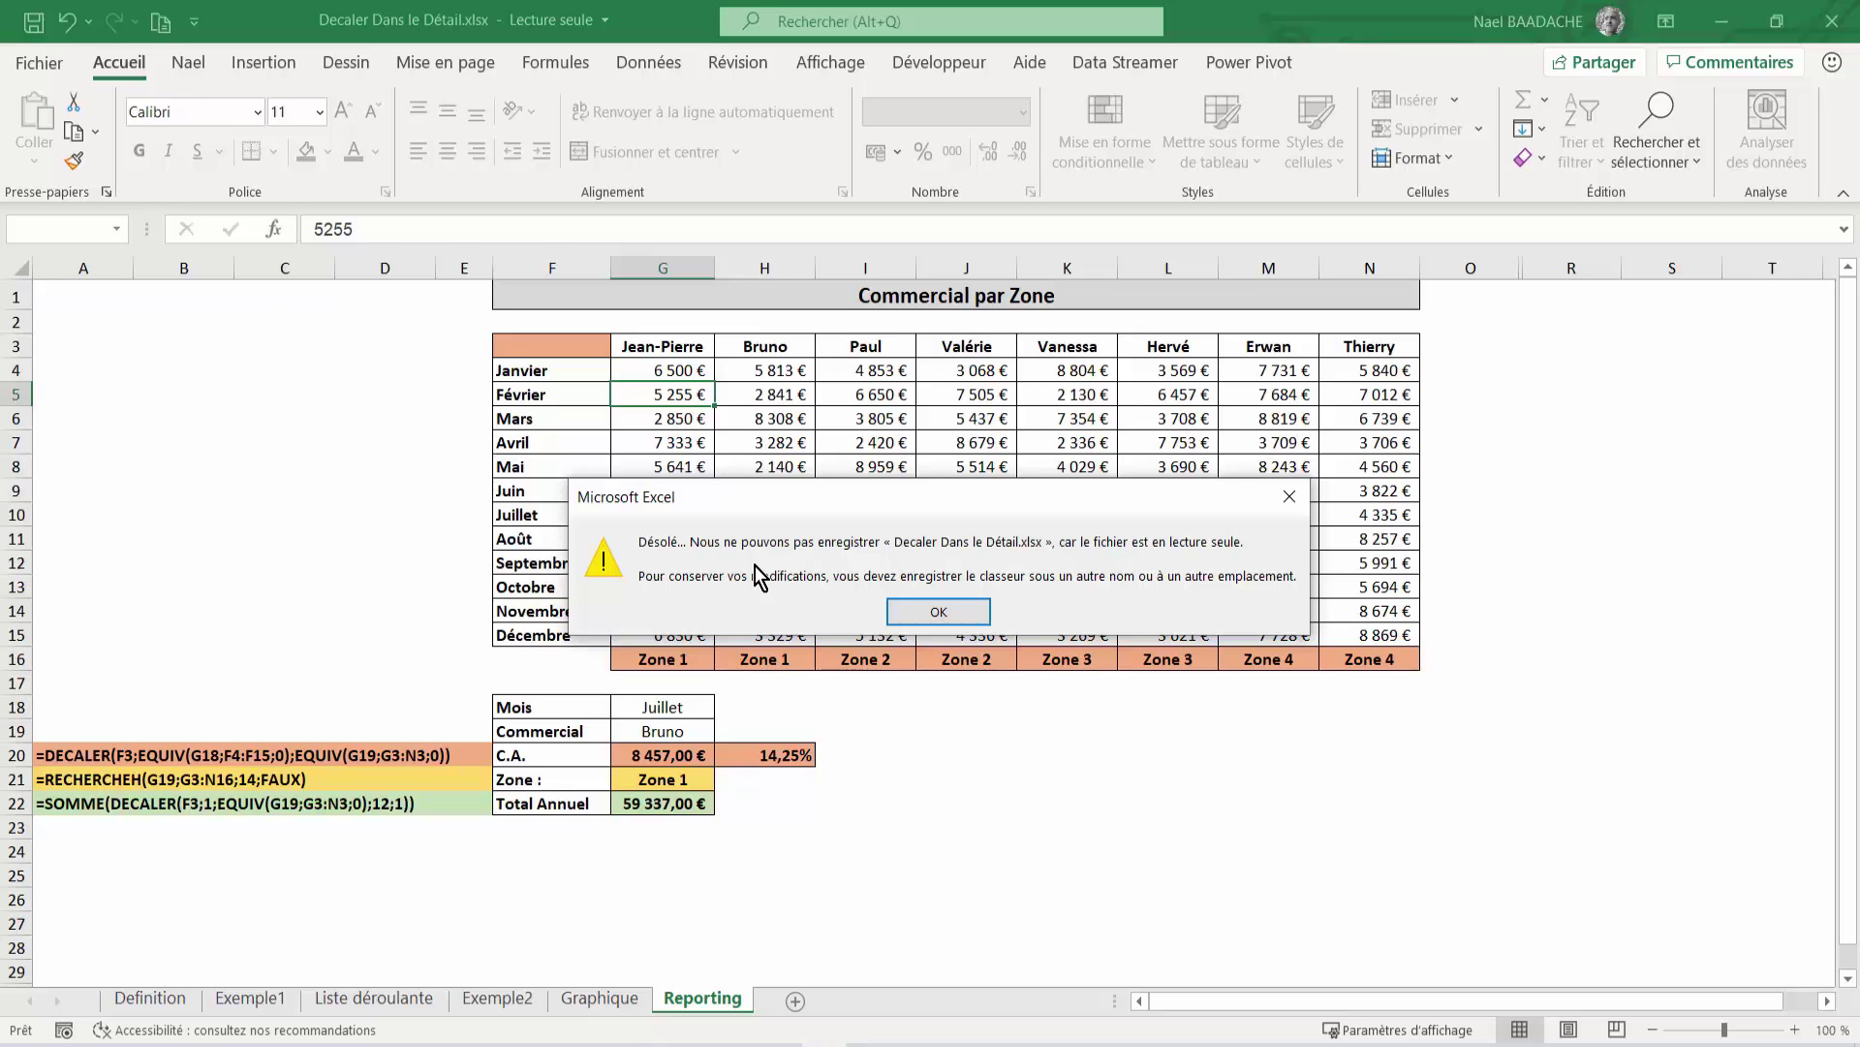
left_click(942, 613)
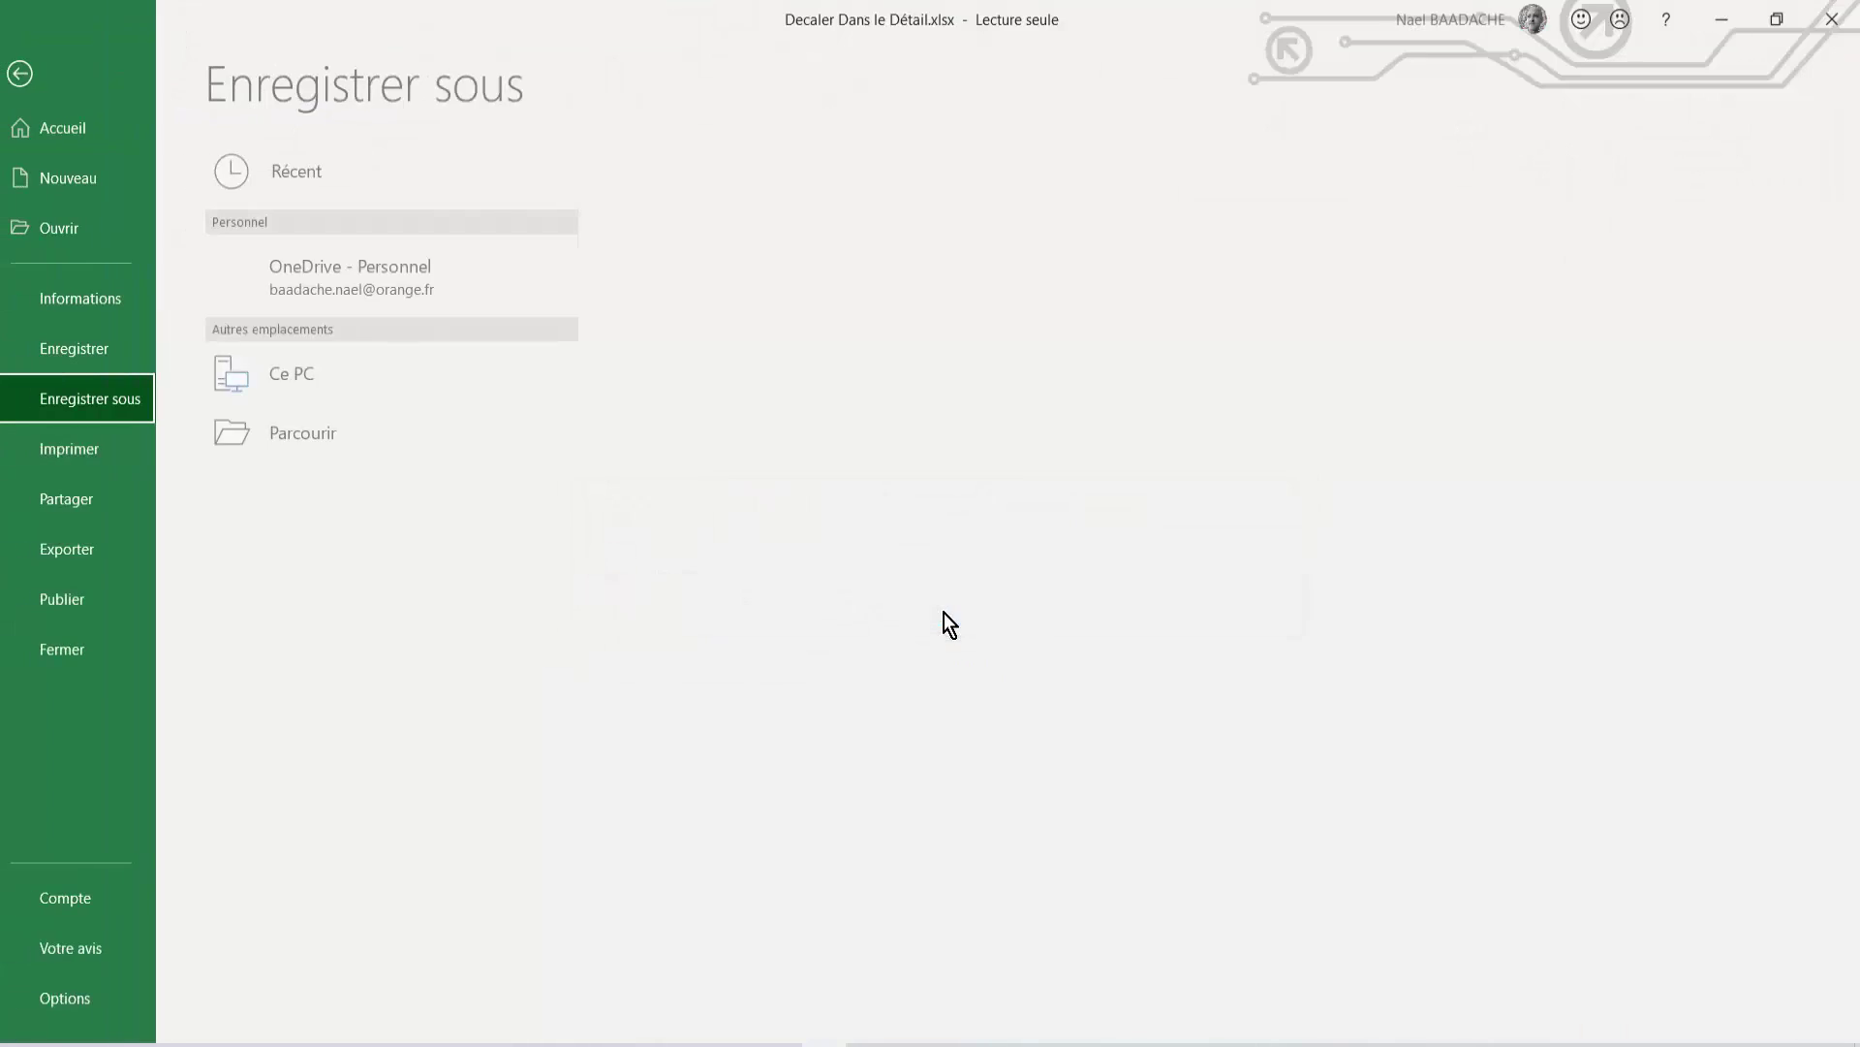
left_click(35, 73)
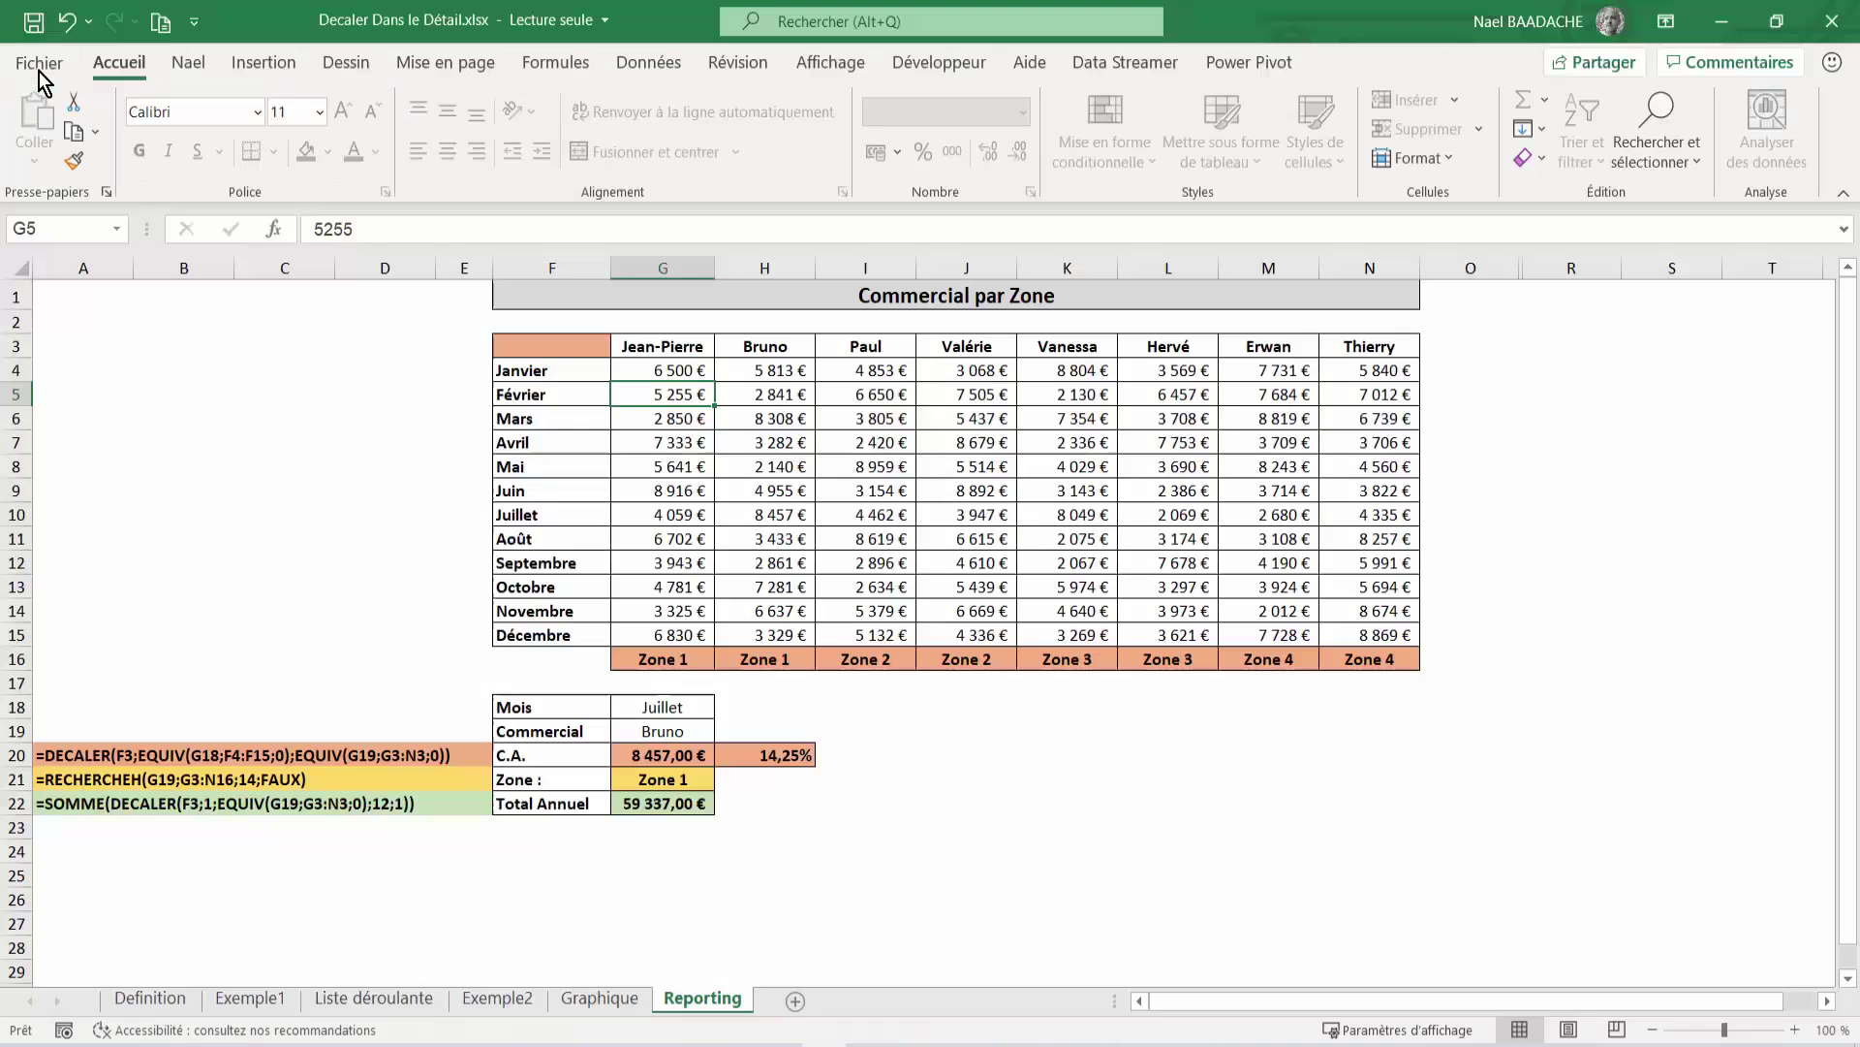
left_click(265, 522)
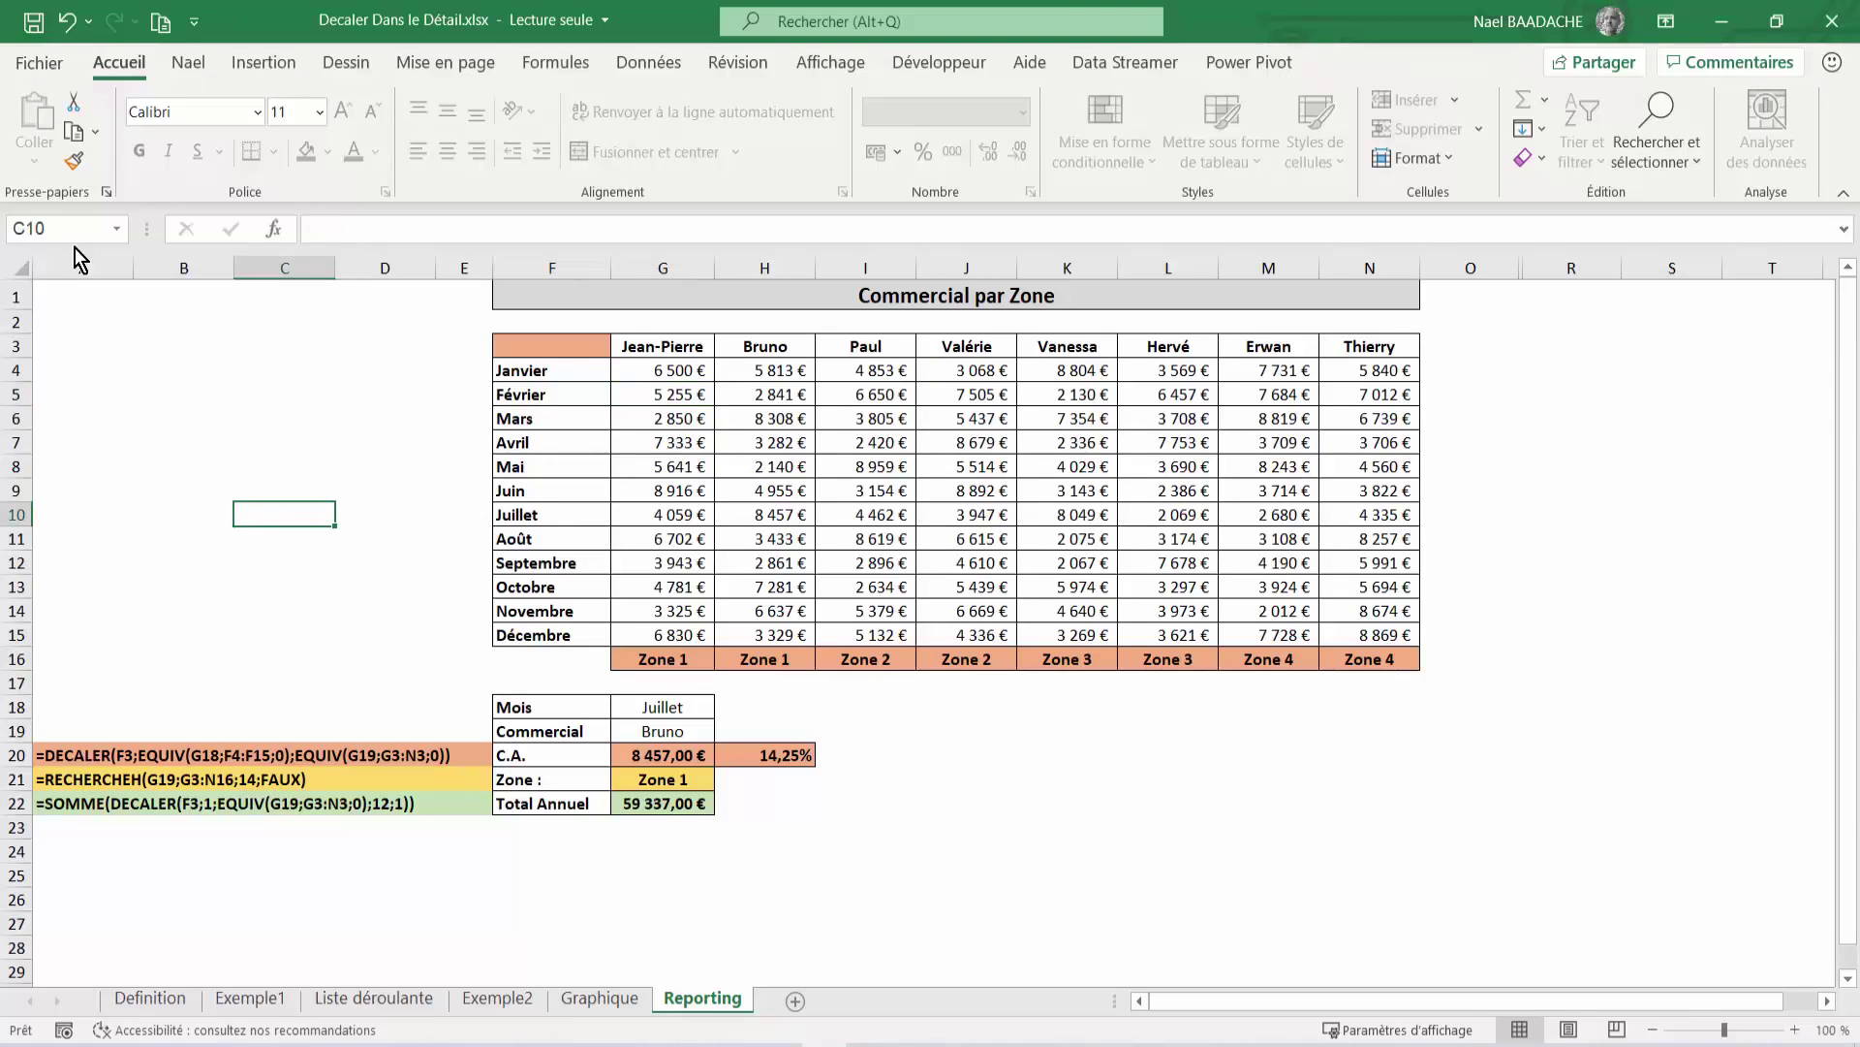
Step: Save Copie de Decaler Dans le Détail.xlsx to the desktop with the opening password cleared
left_click(39, 66)
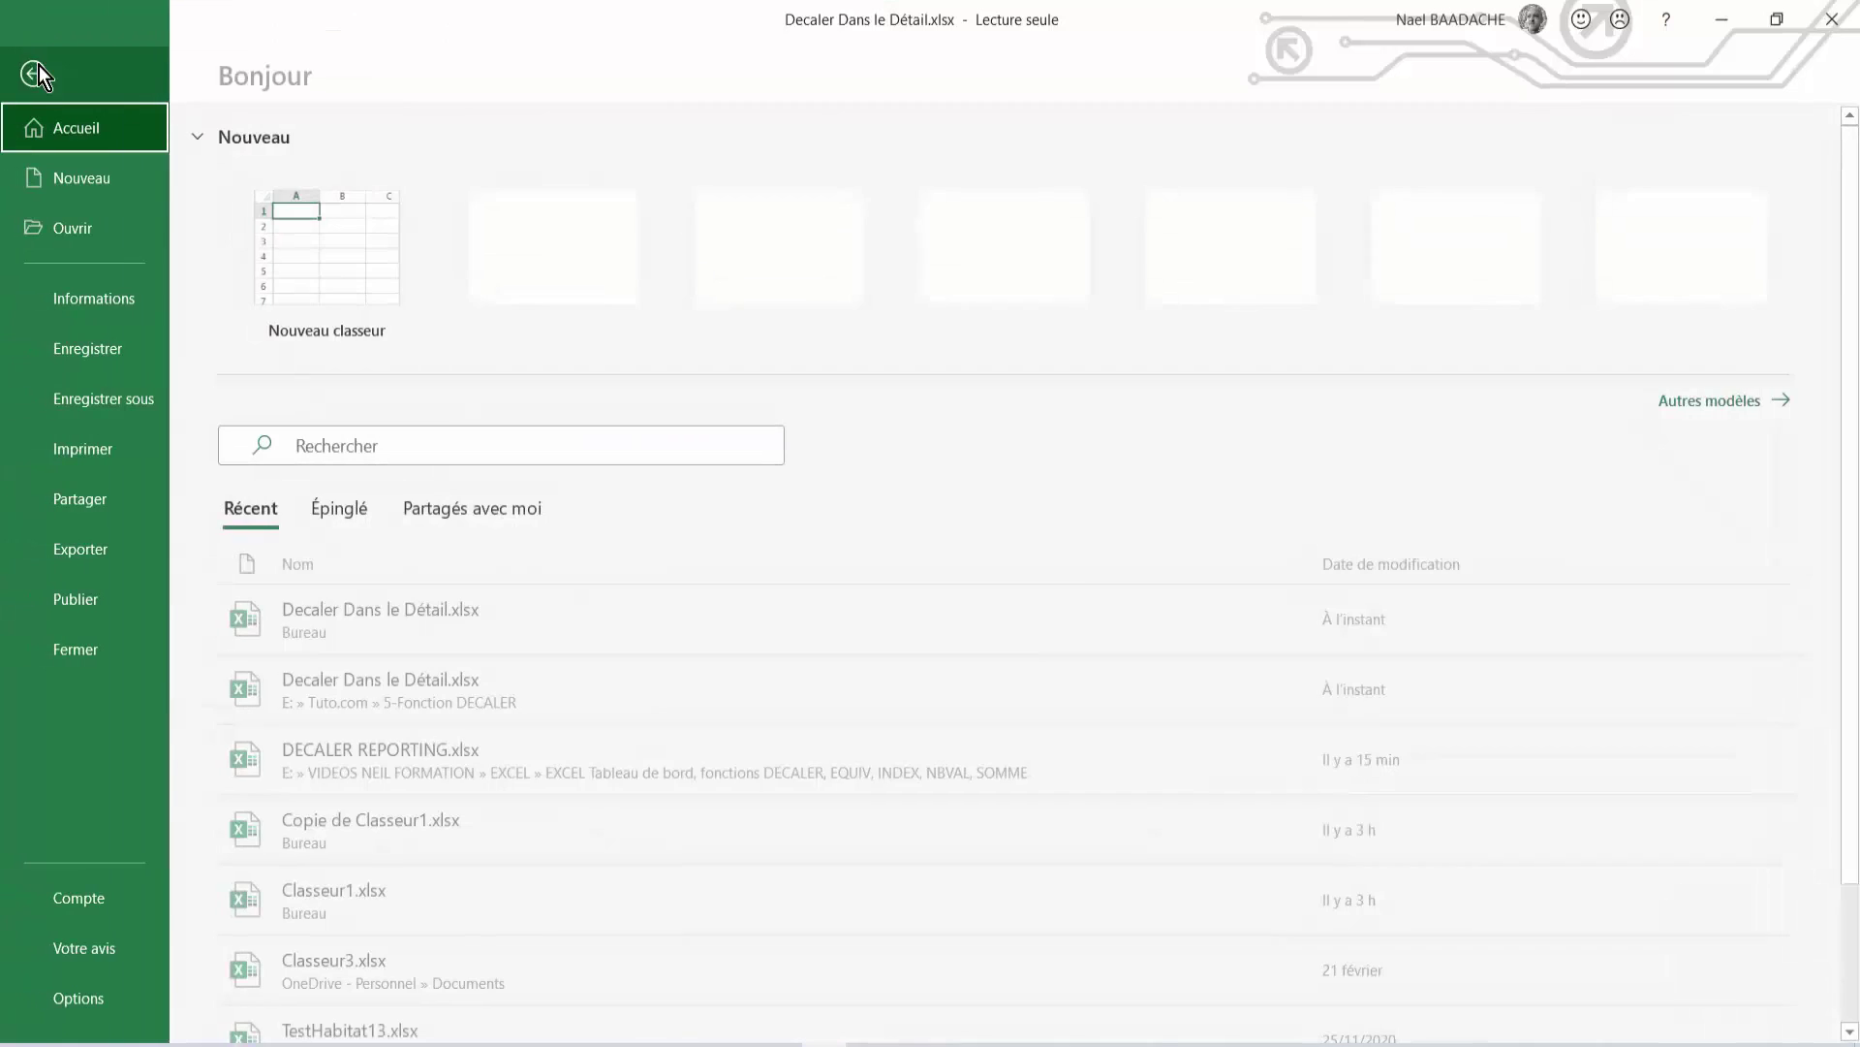
left_click(99, 401)
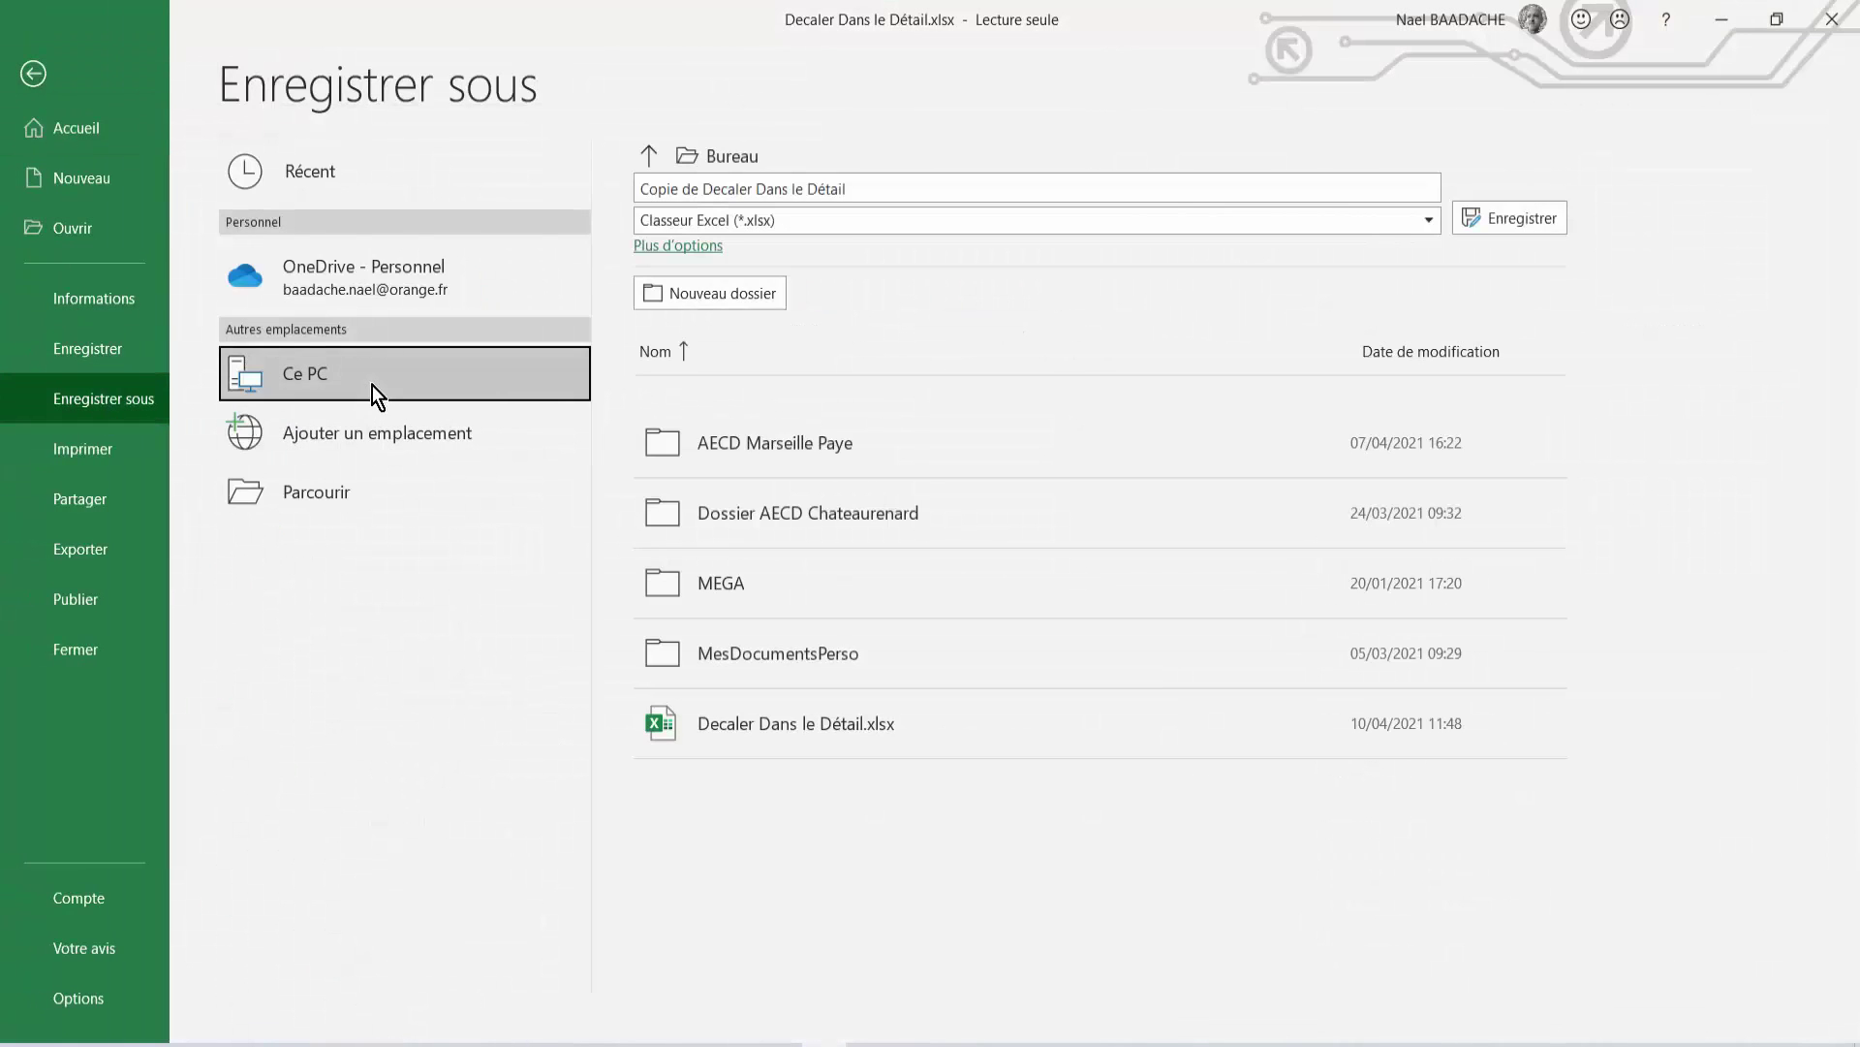
left_click(373, 386)
left_click(642, 620)
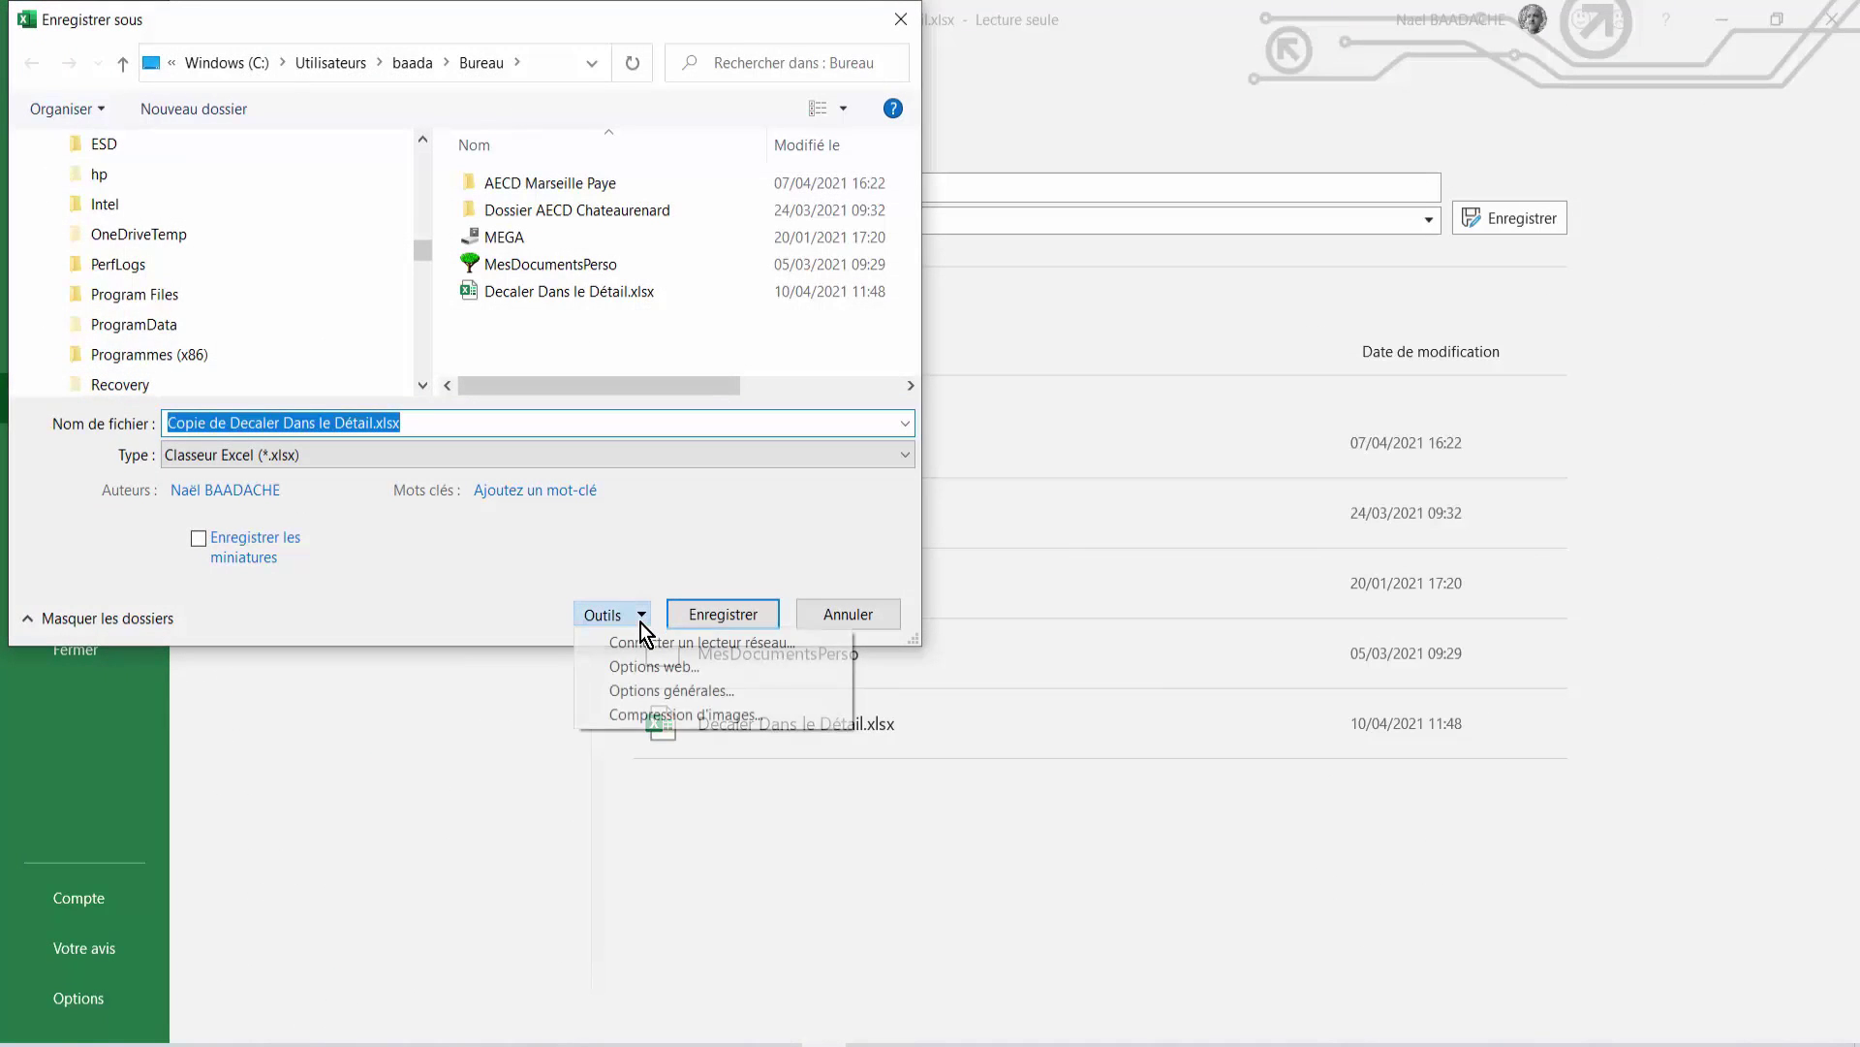
left_click(649, 693)
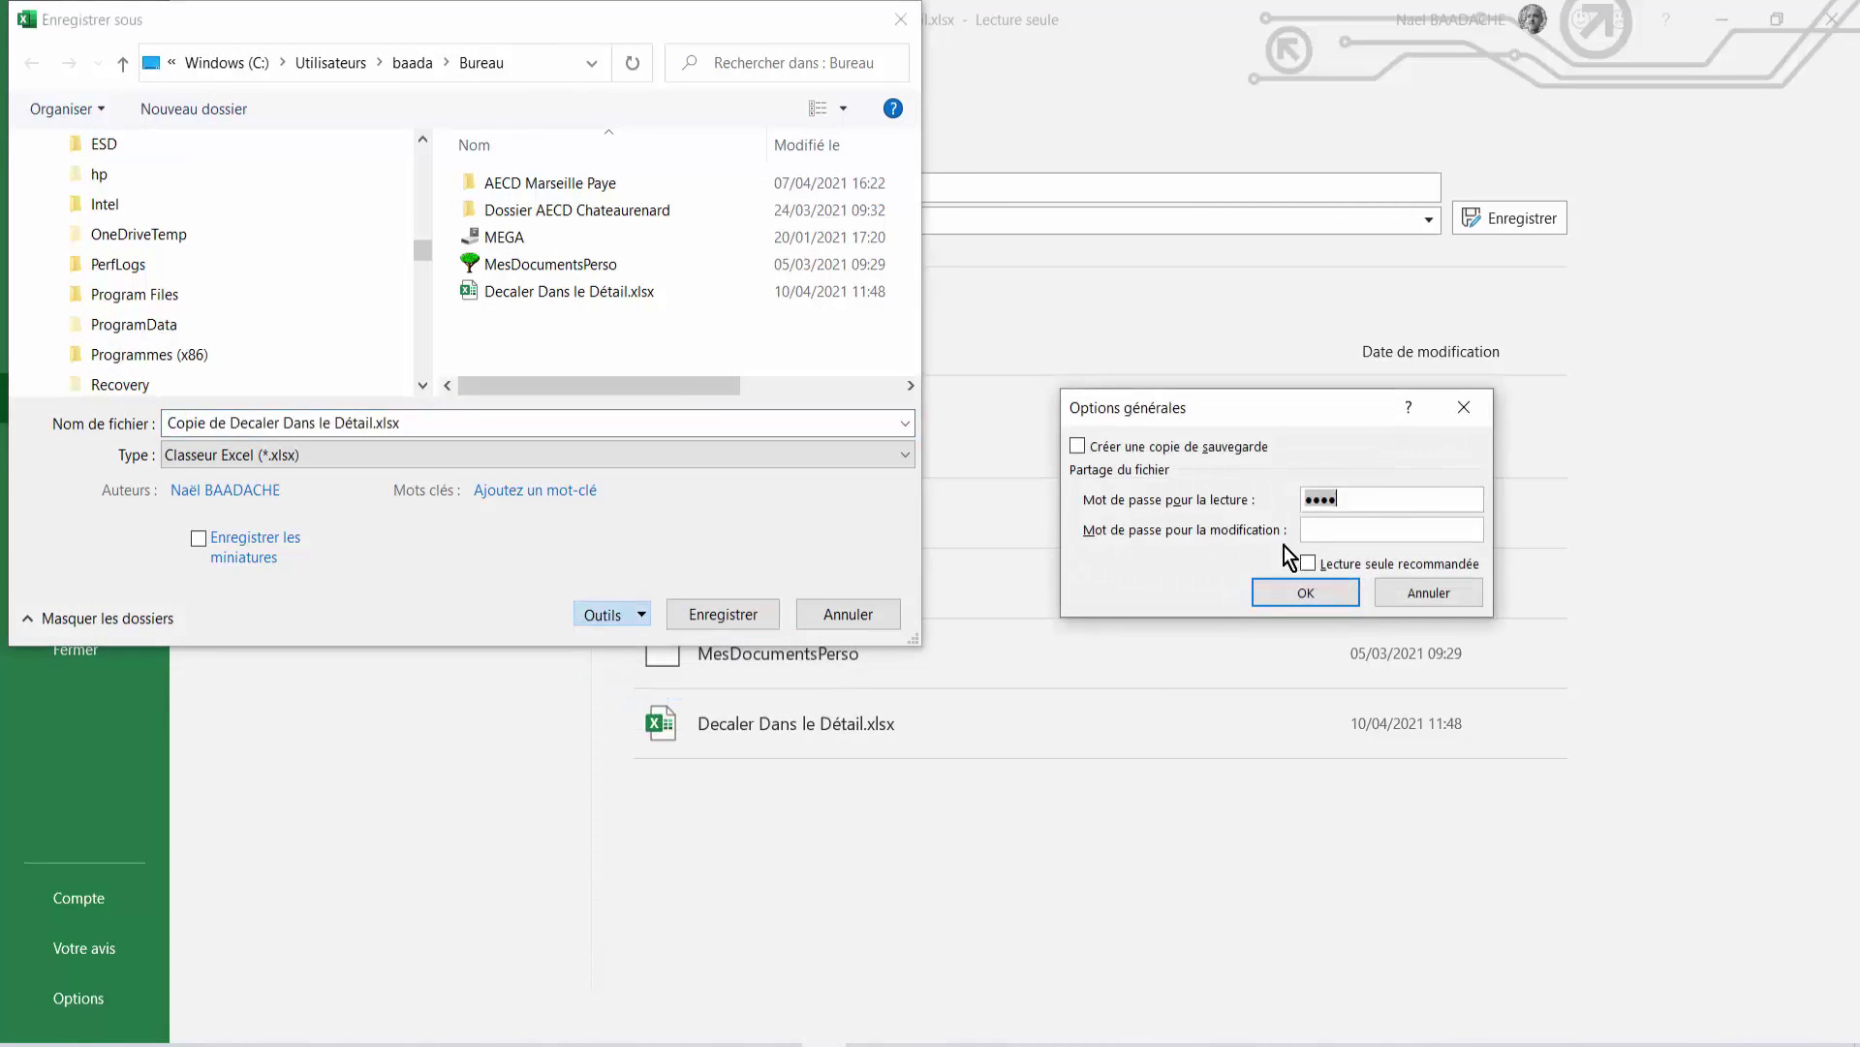
left_click(1299, 597)
left_click(715, 620)
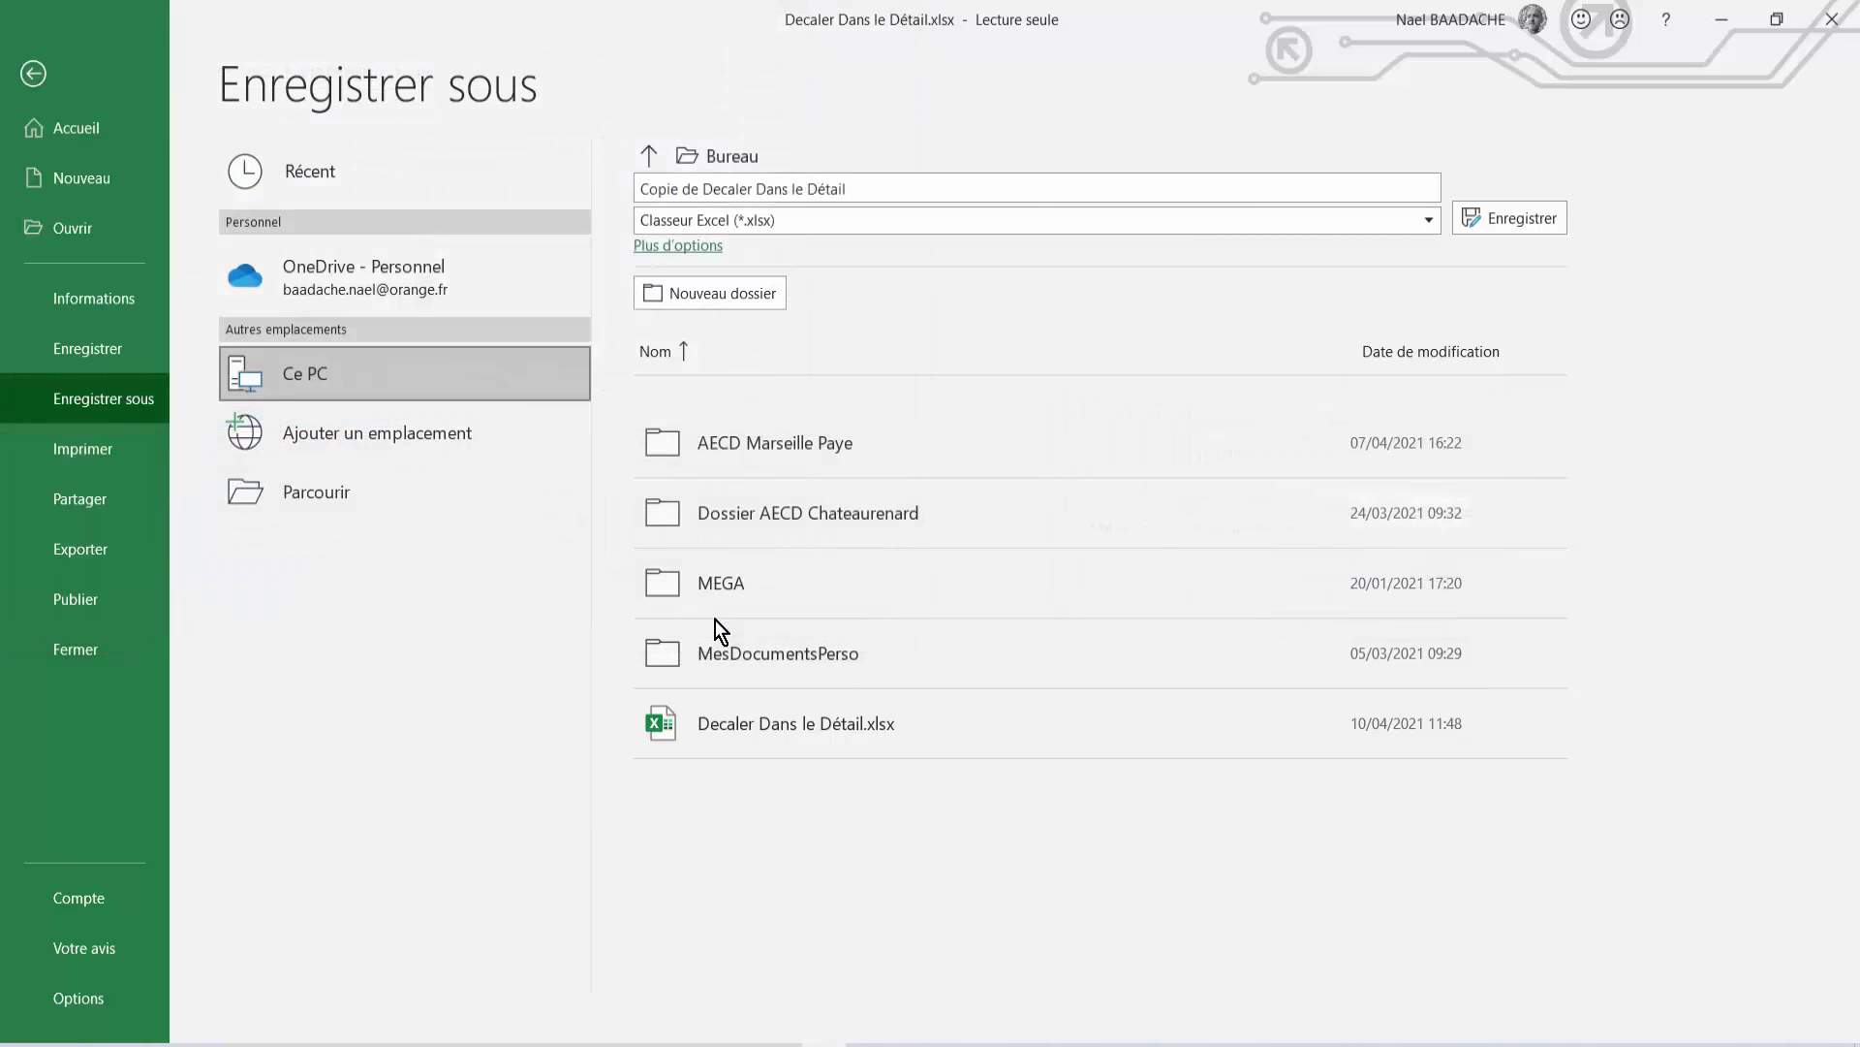
Step: Select cells in the copied sheet, including results G20 to G22 and C12
left_click(395, 449)
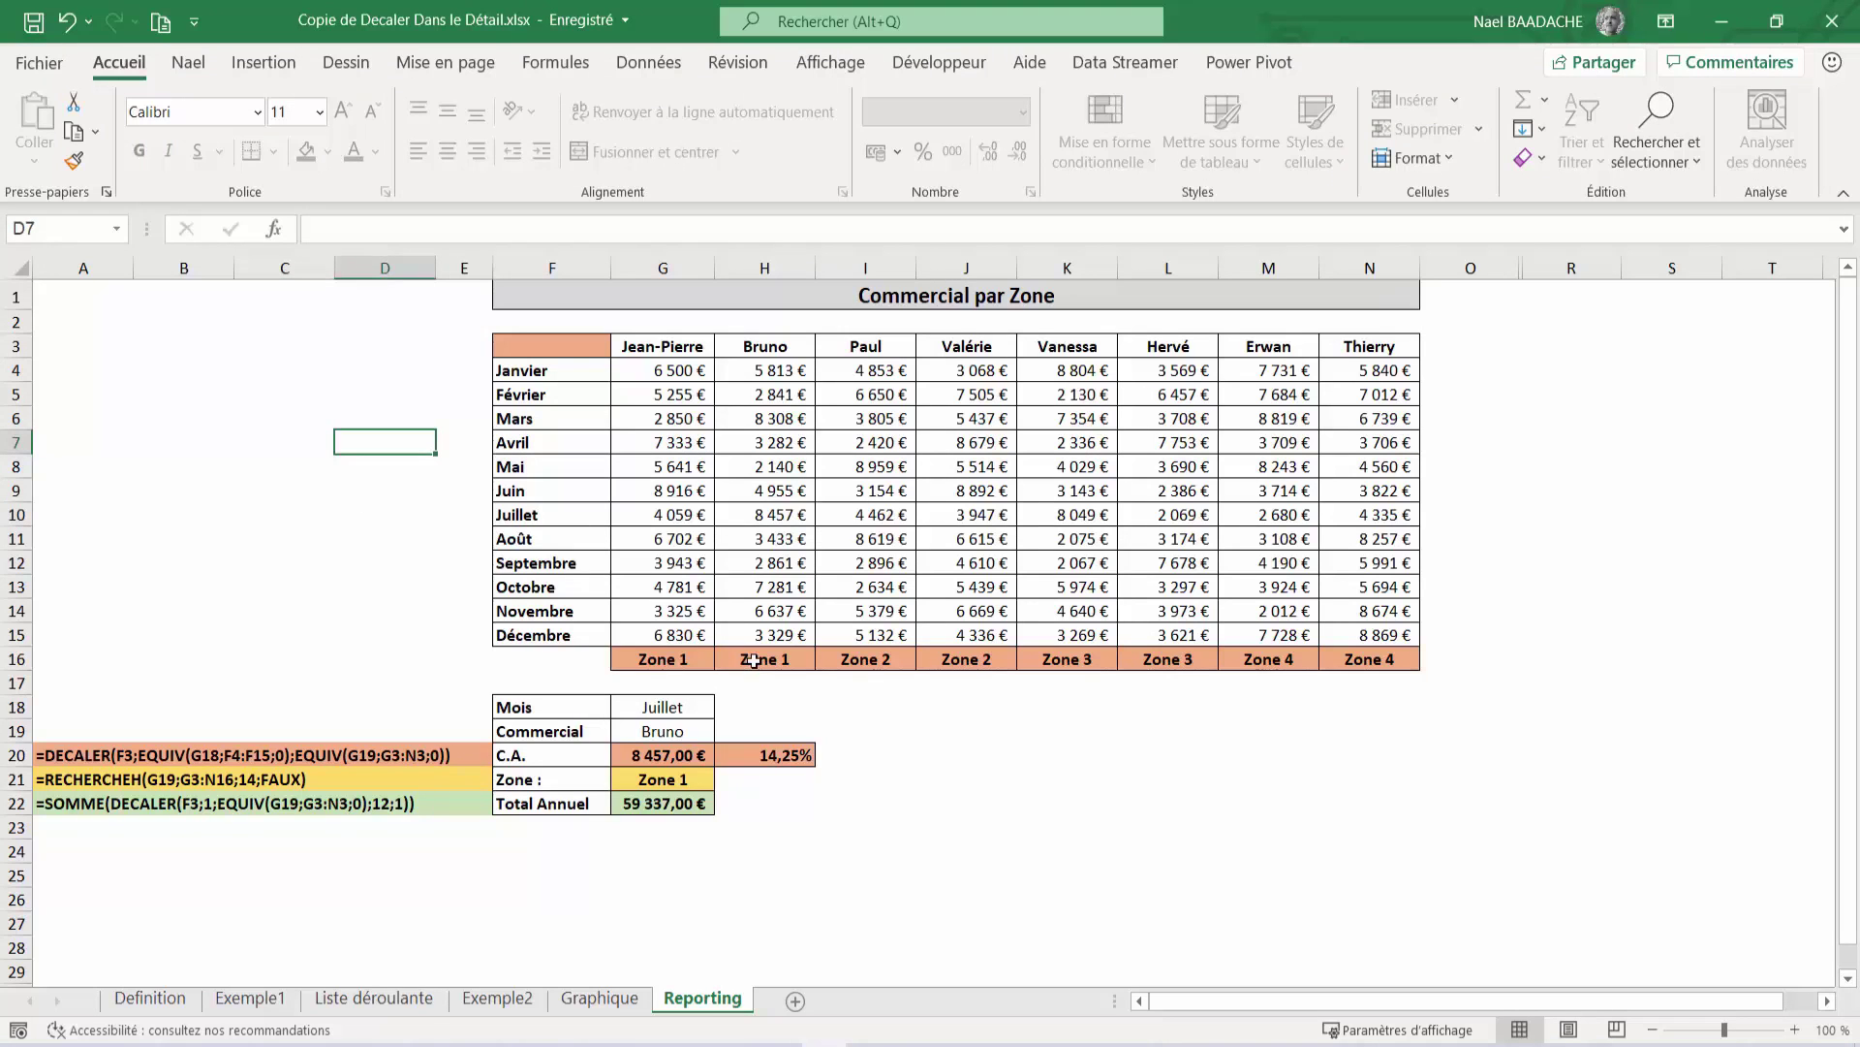
left_click(666, 756)
left_click_drag(663, 801, 663, 804)
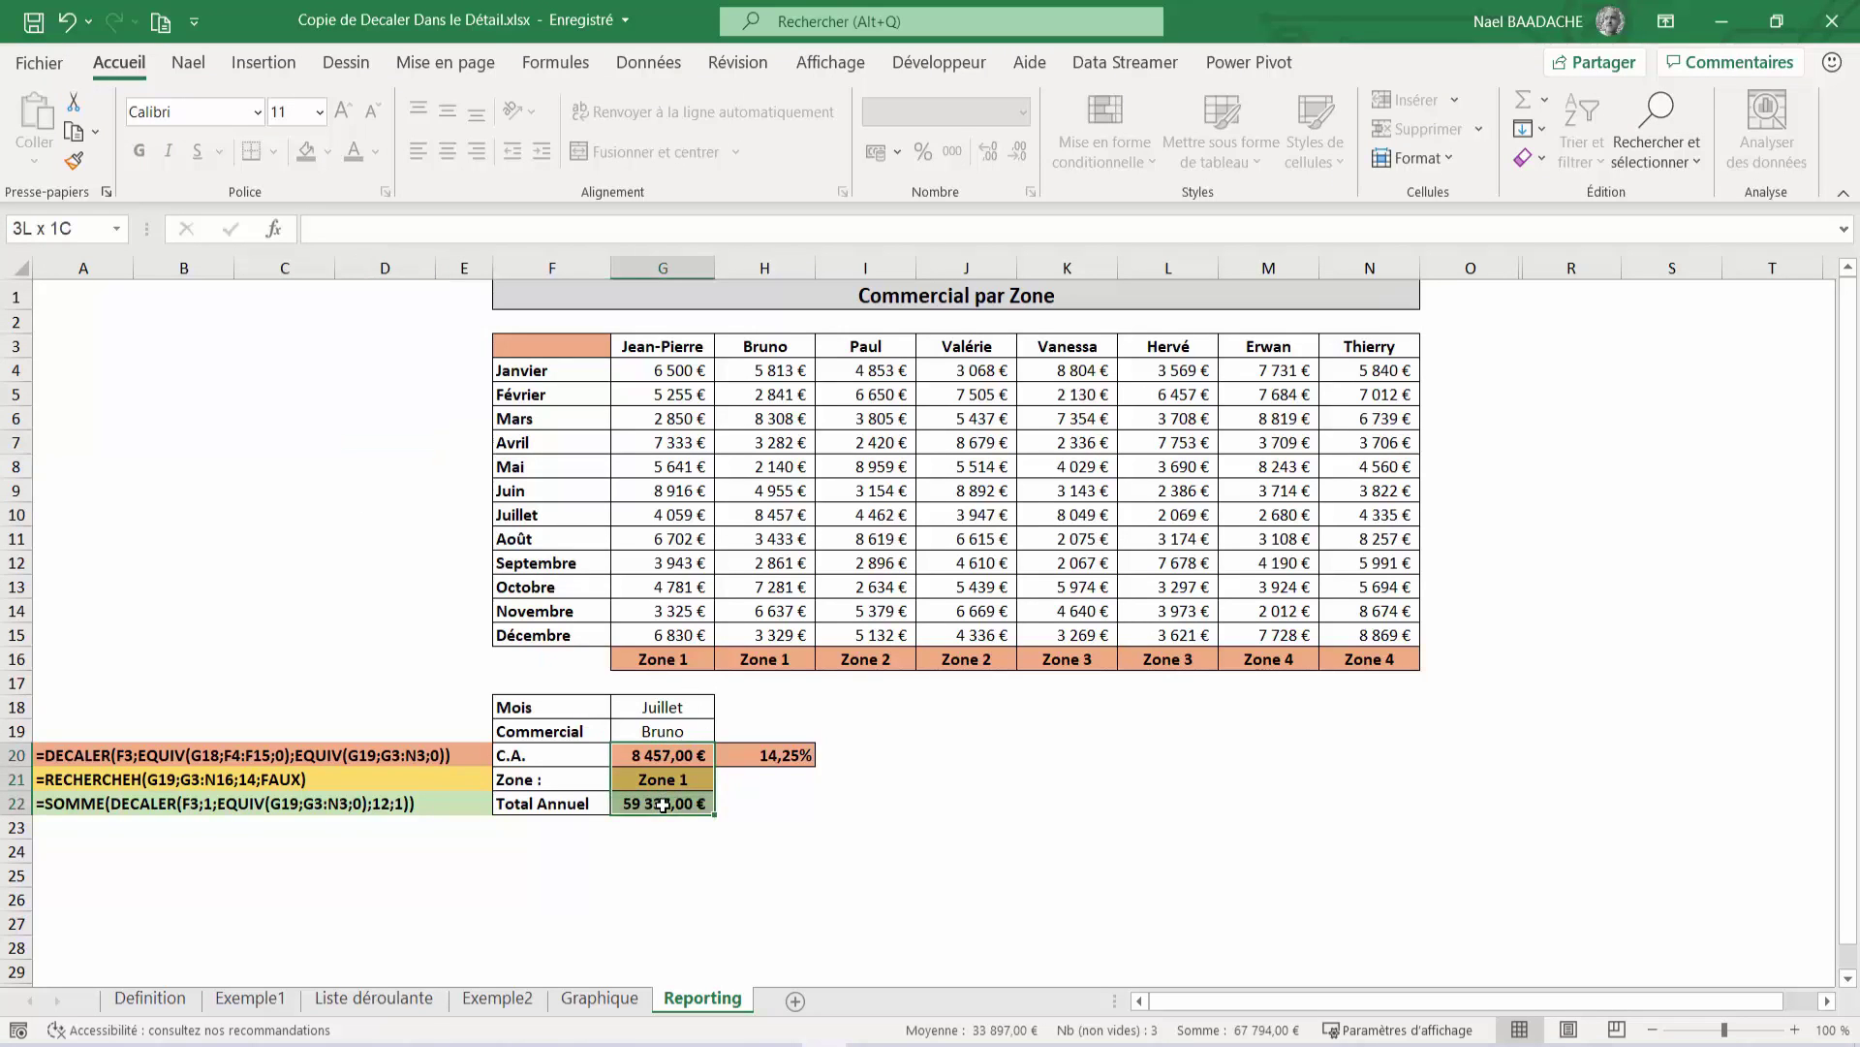
left_click(320, 565)
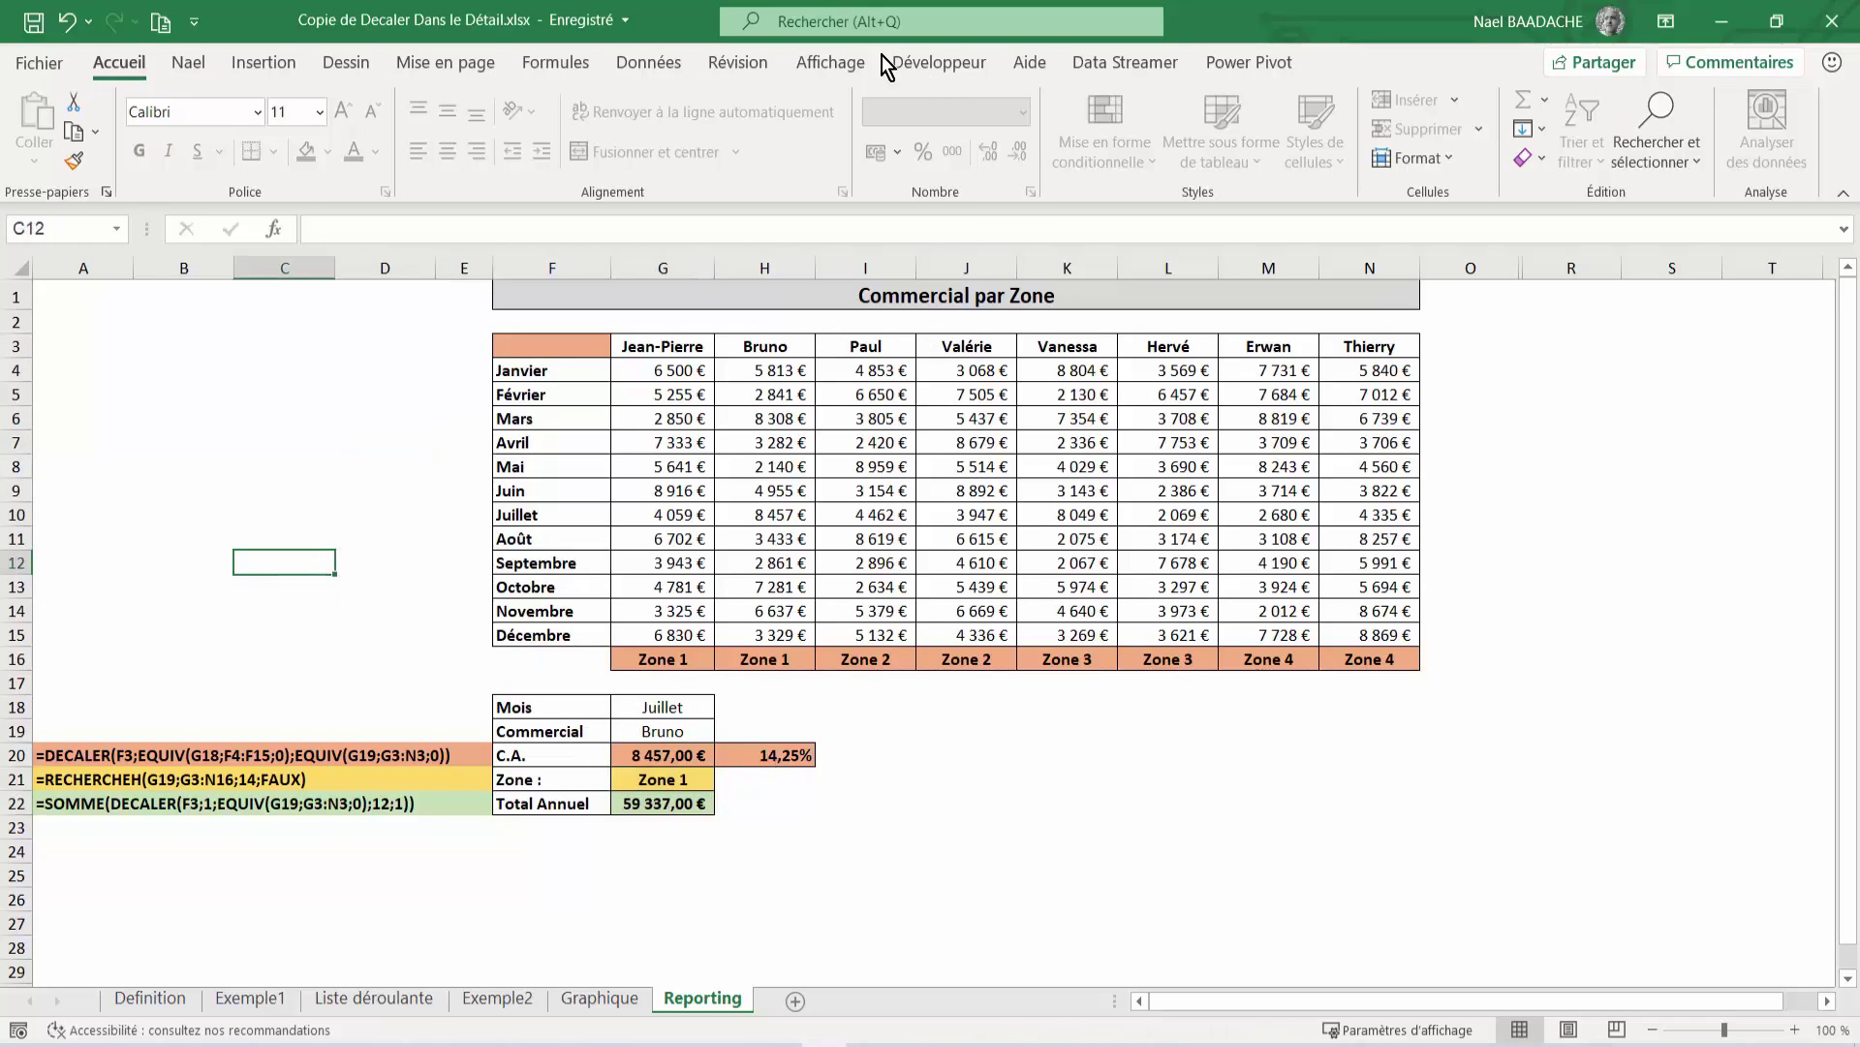
Step: Unprotect the Reporting sheet via Ôter la protection de la feuille using its password
left_click(730, 66)
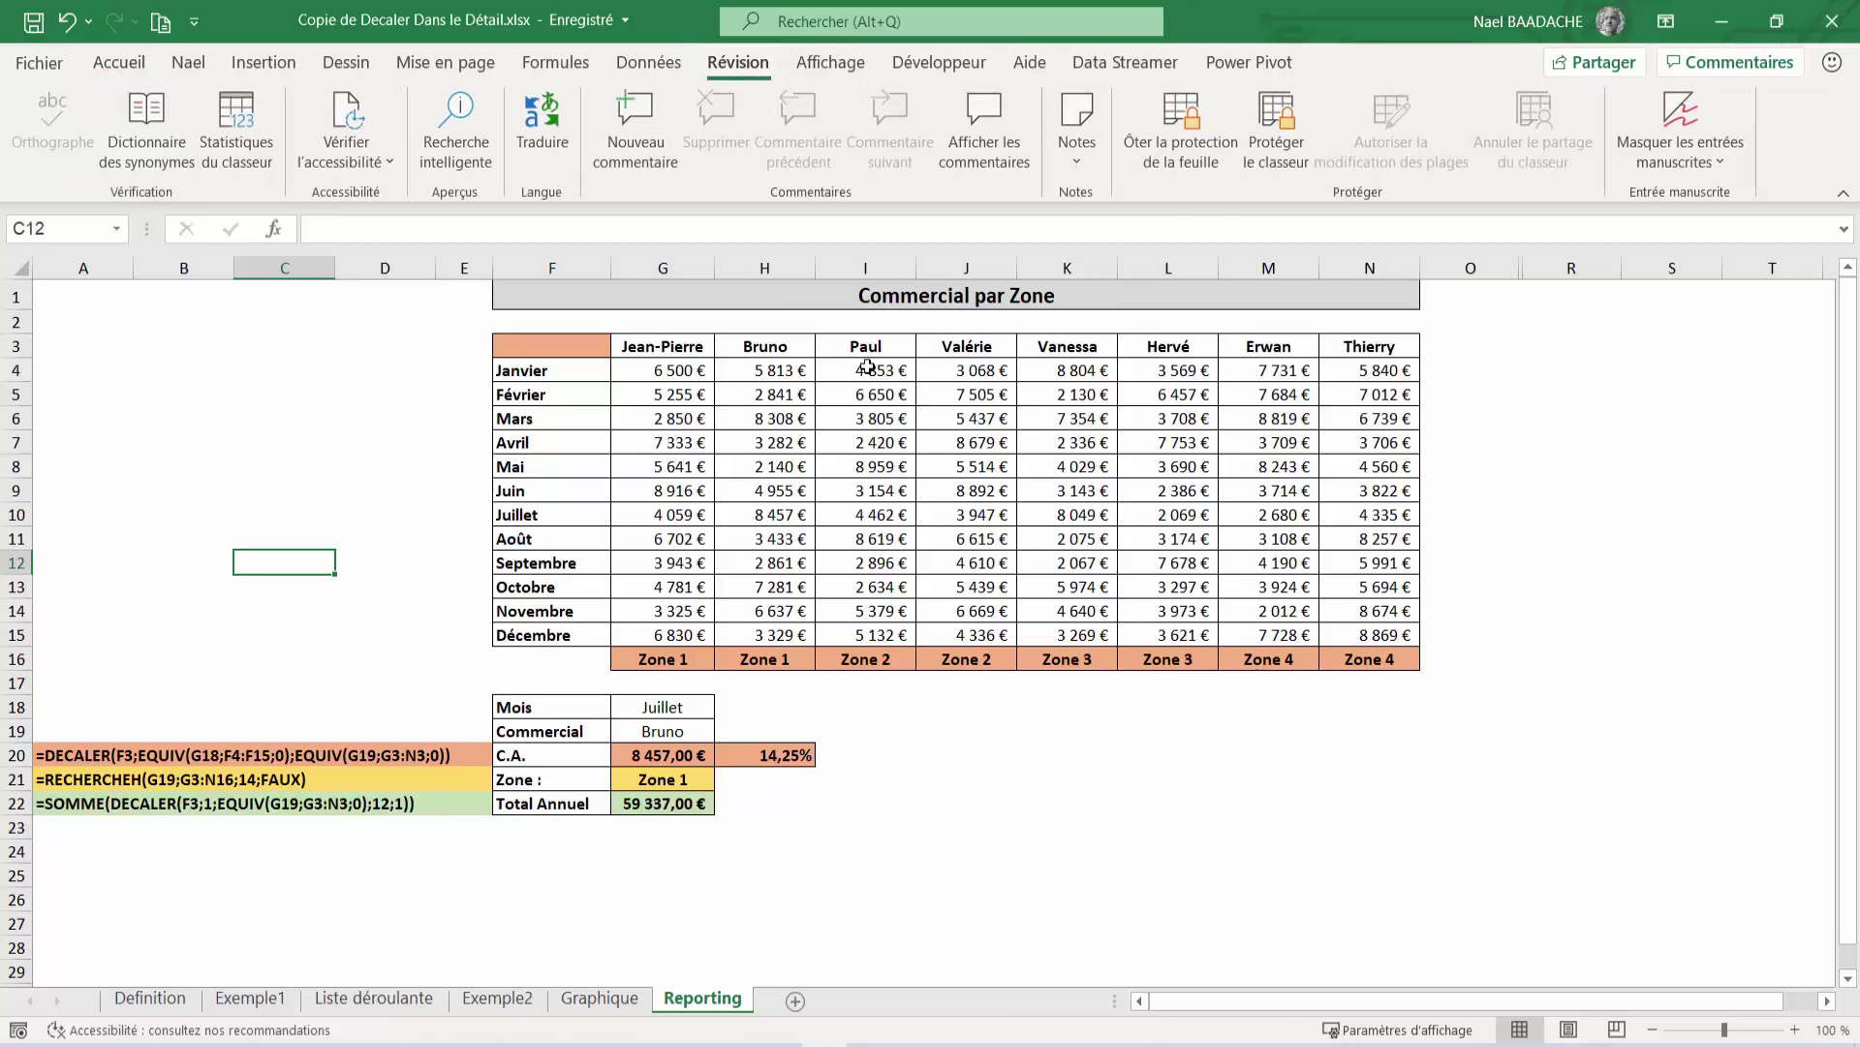
left_click(1176, 119)
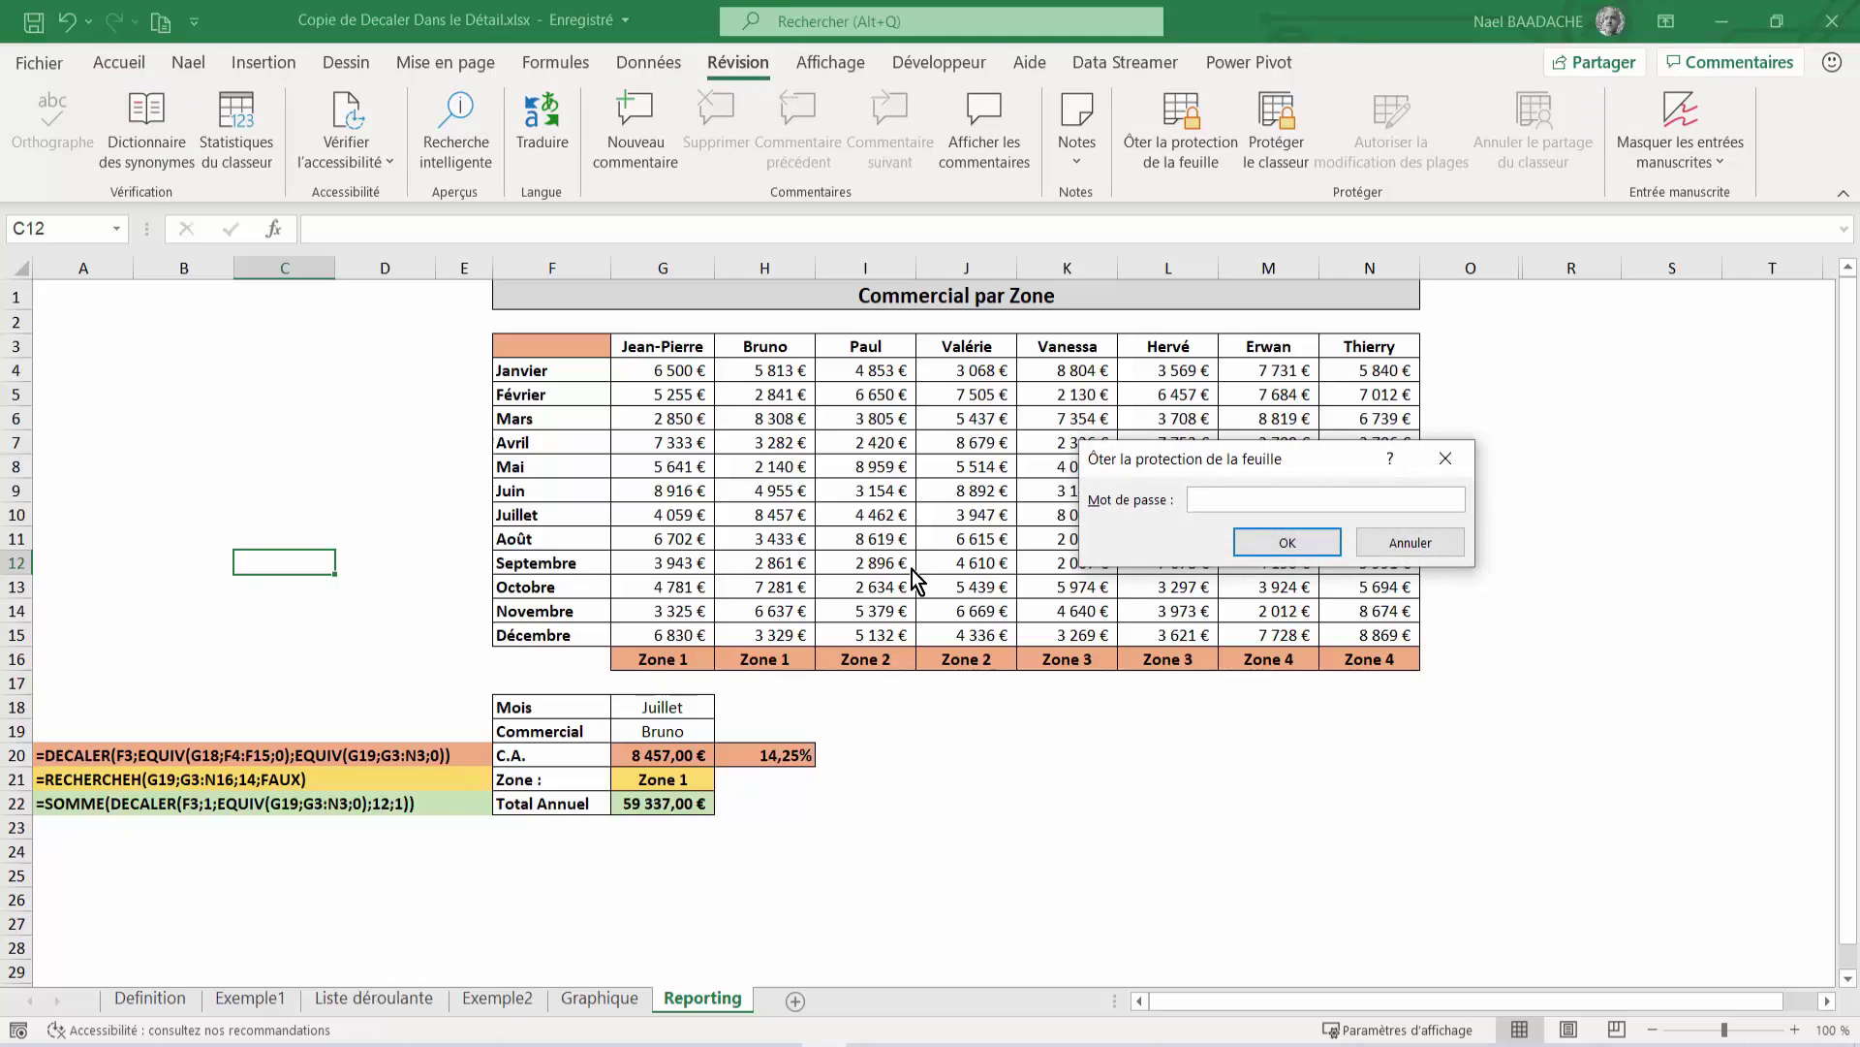
key("Return")
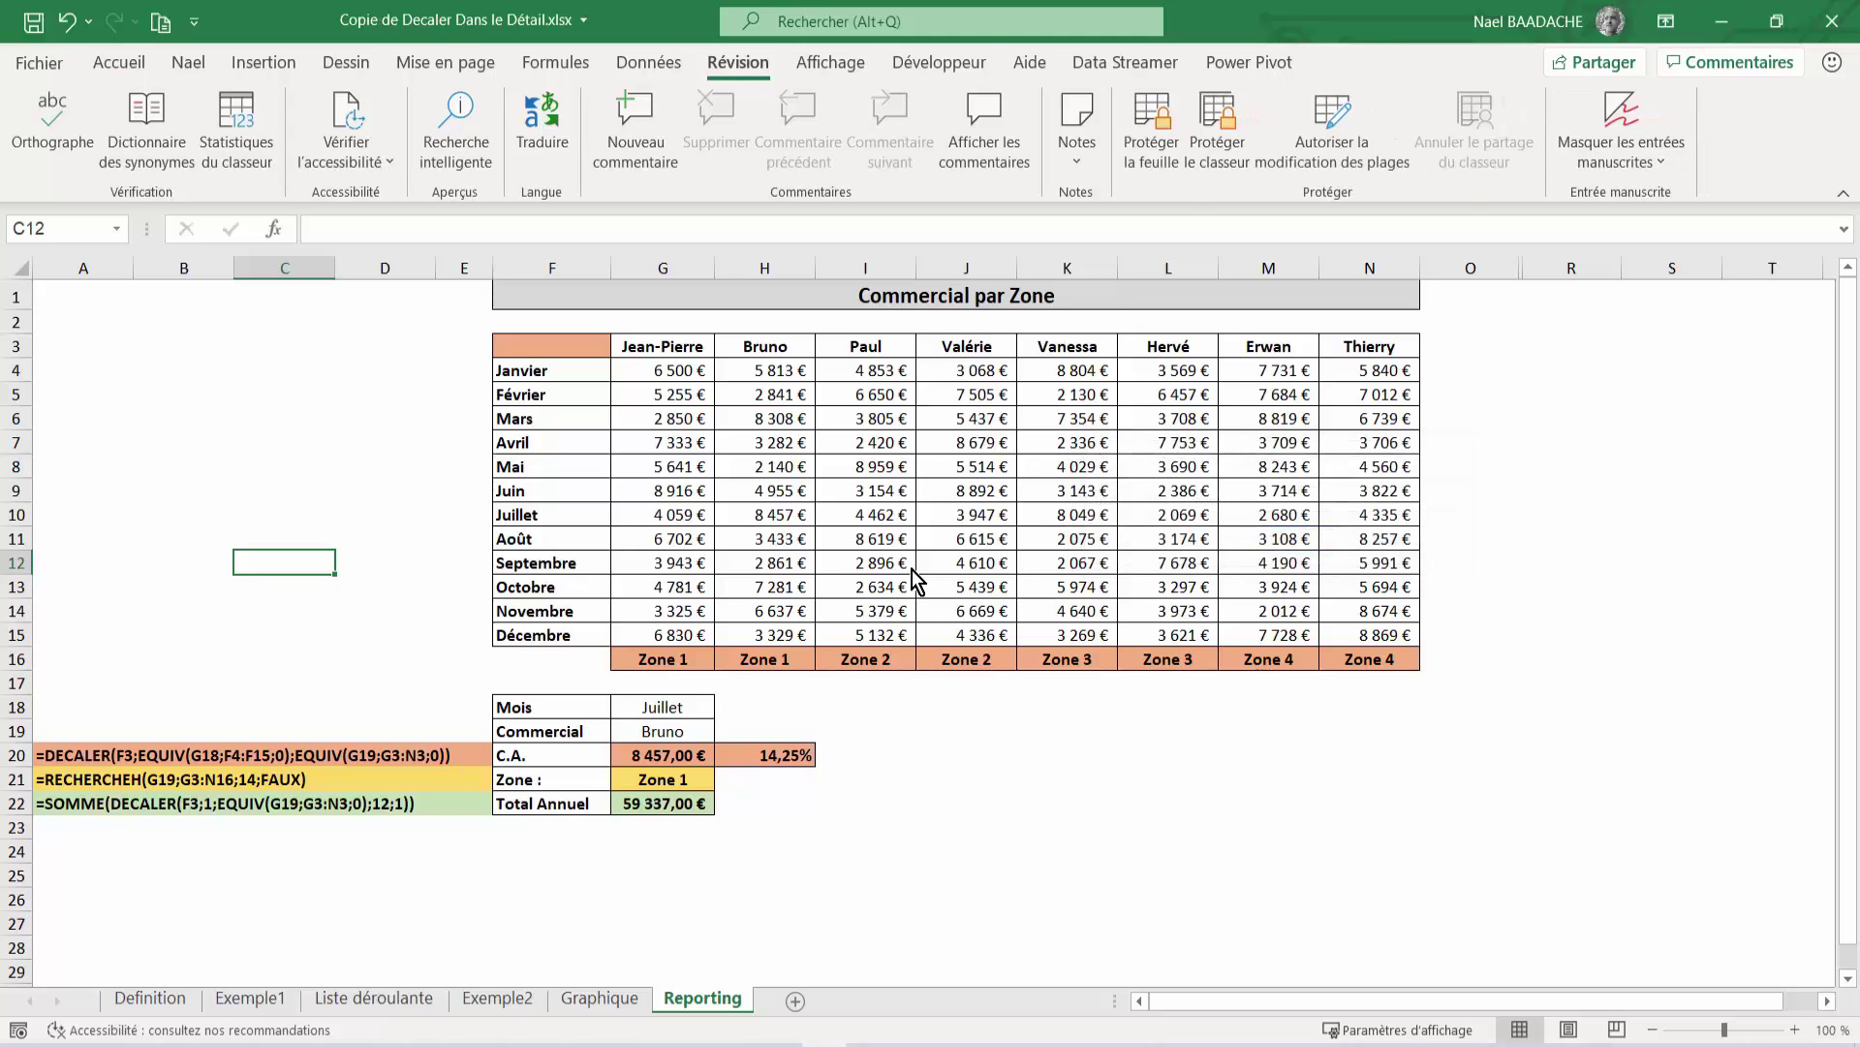
left_click(373, 465)
left_click(1008, 864)
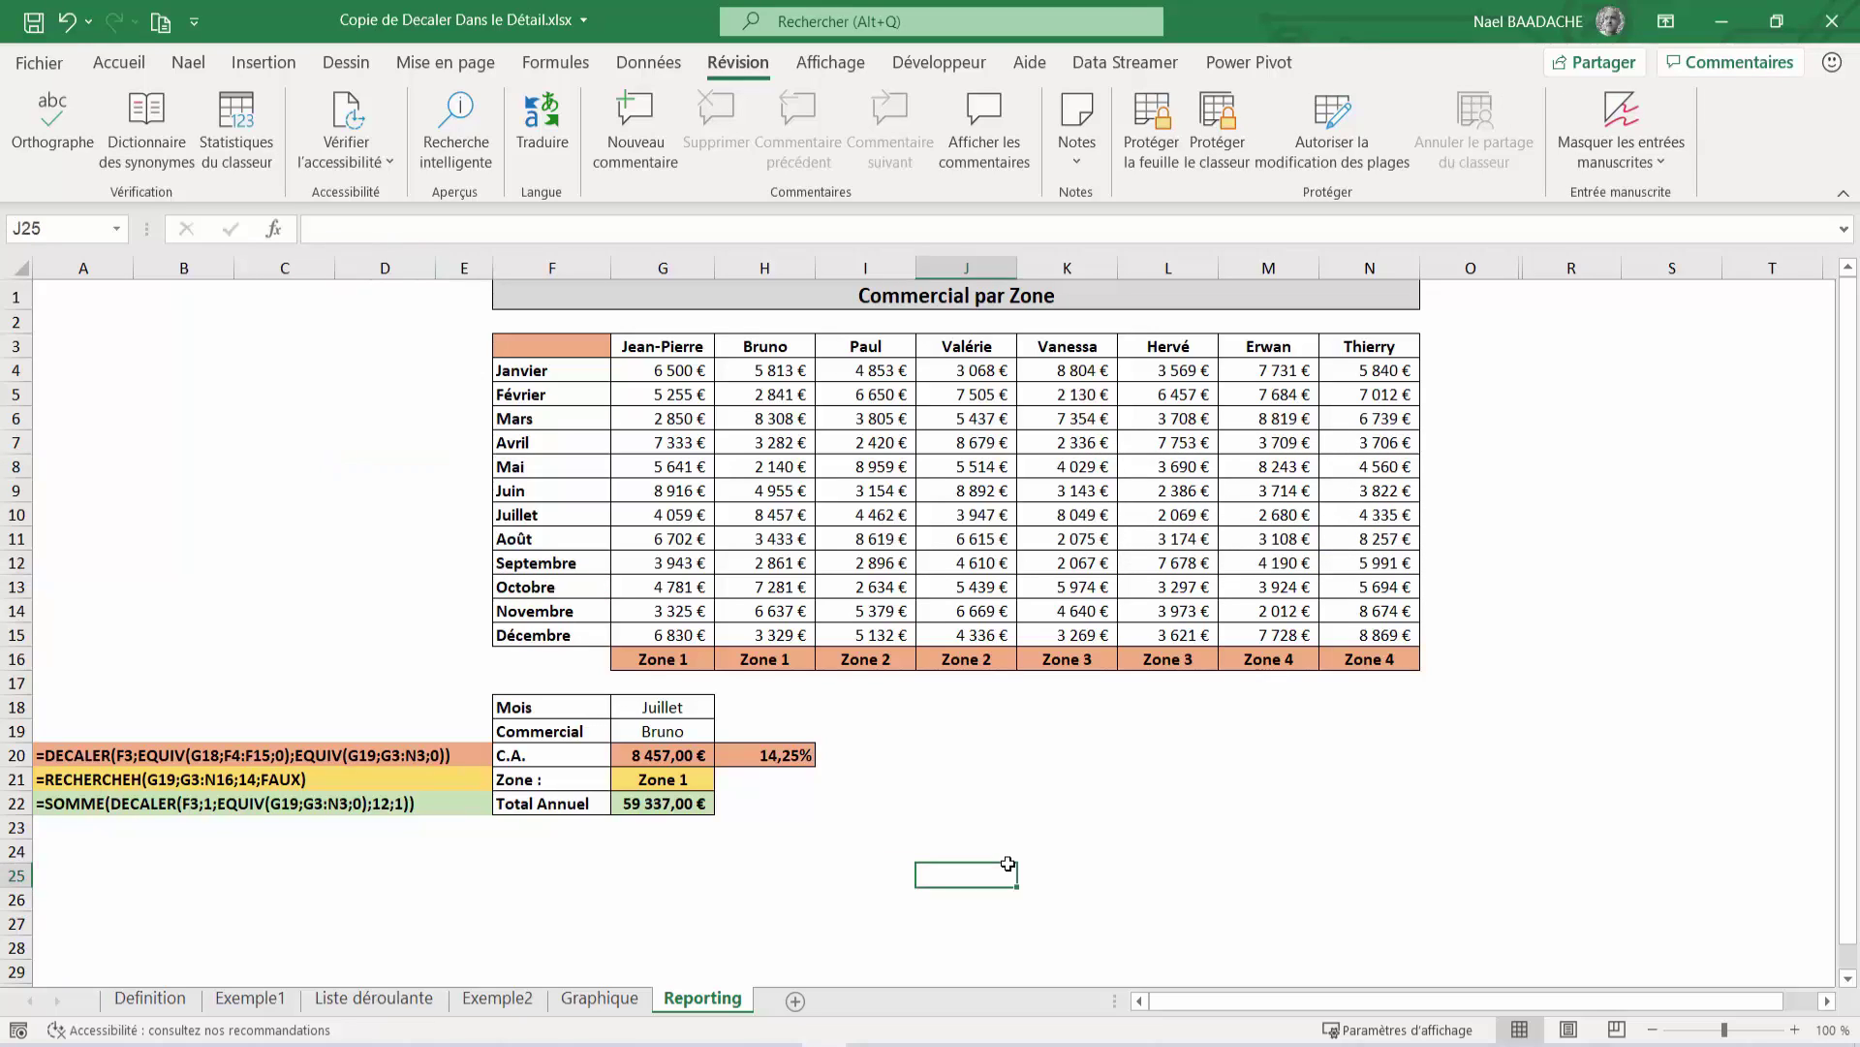